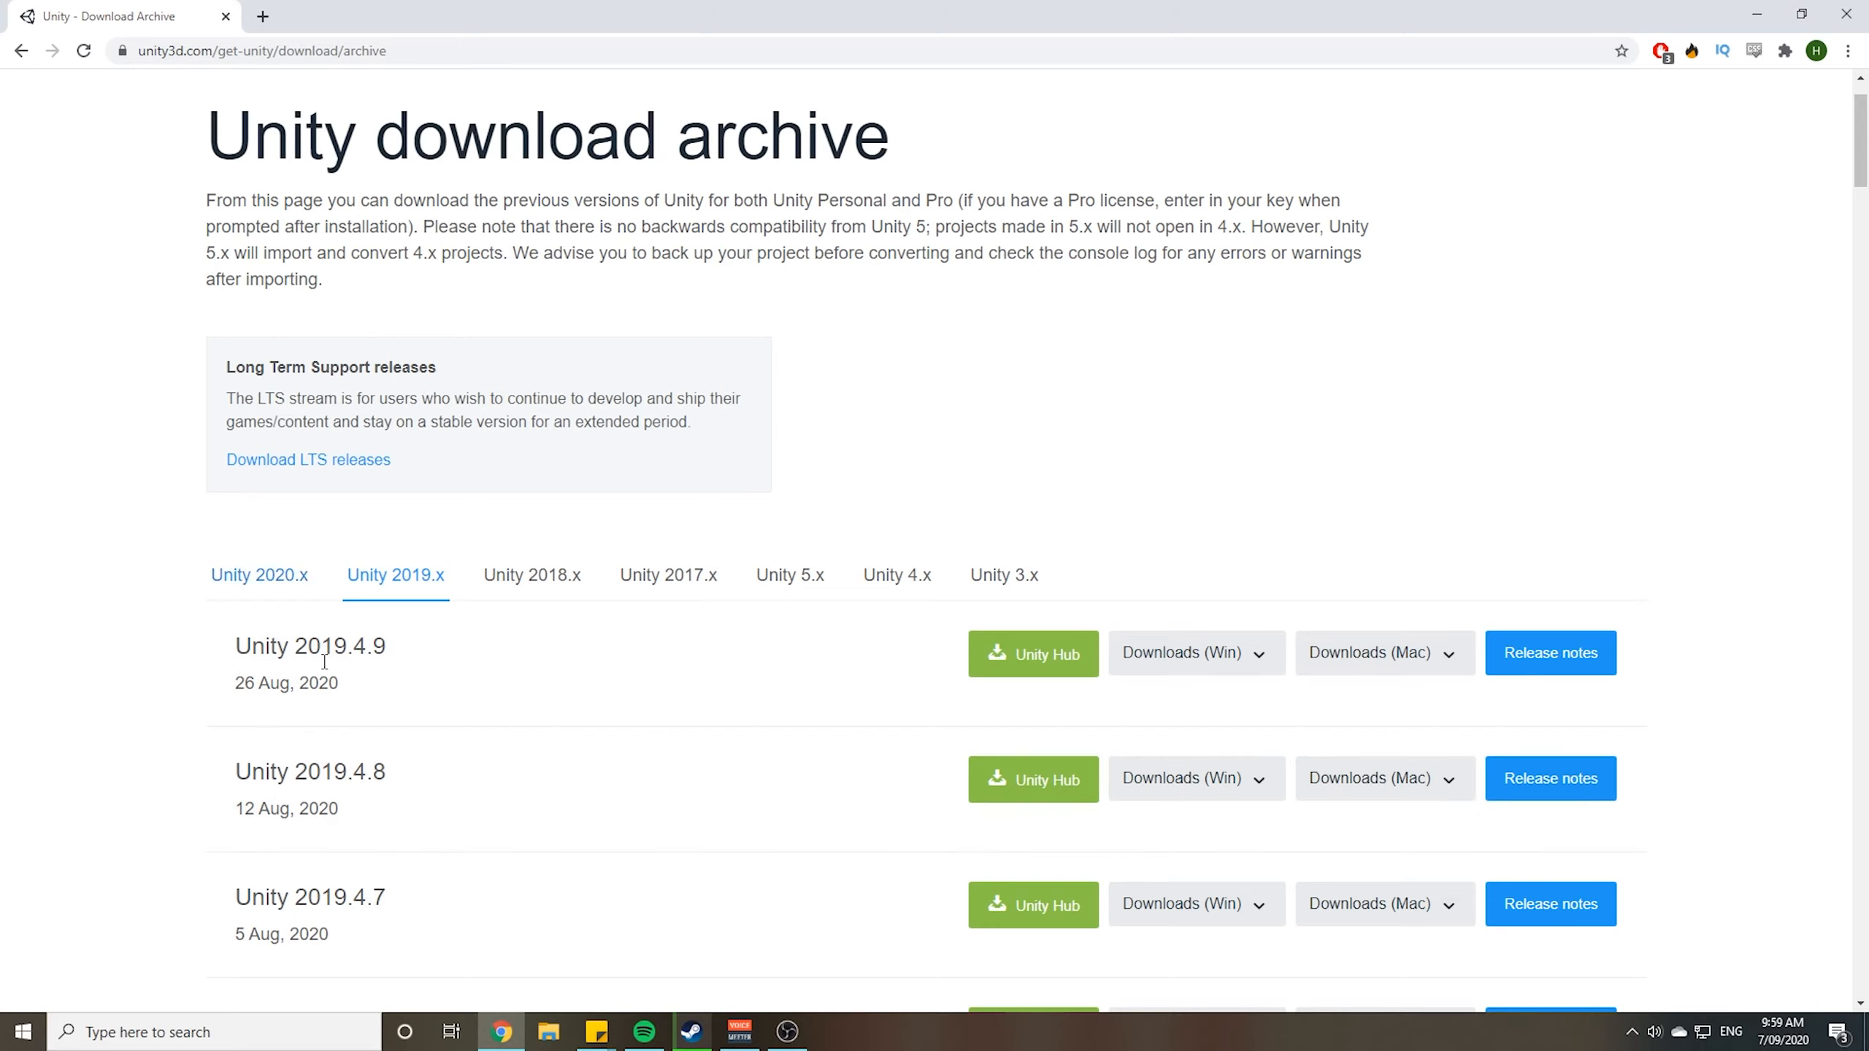
Look up the Windows download options for Unity 2019.4.8 in the download archive and close the list
left_click(1225, 782)
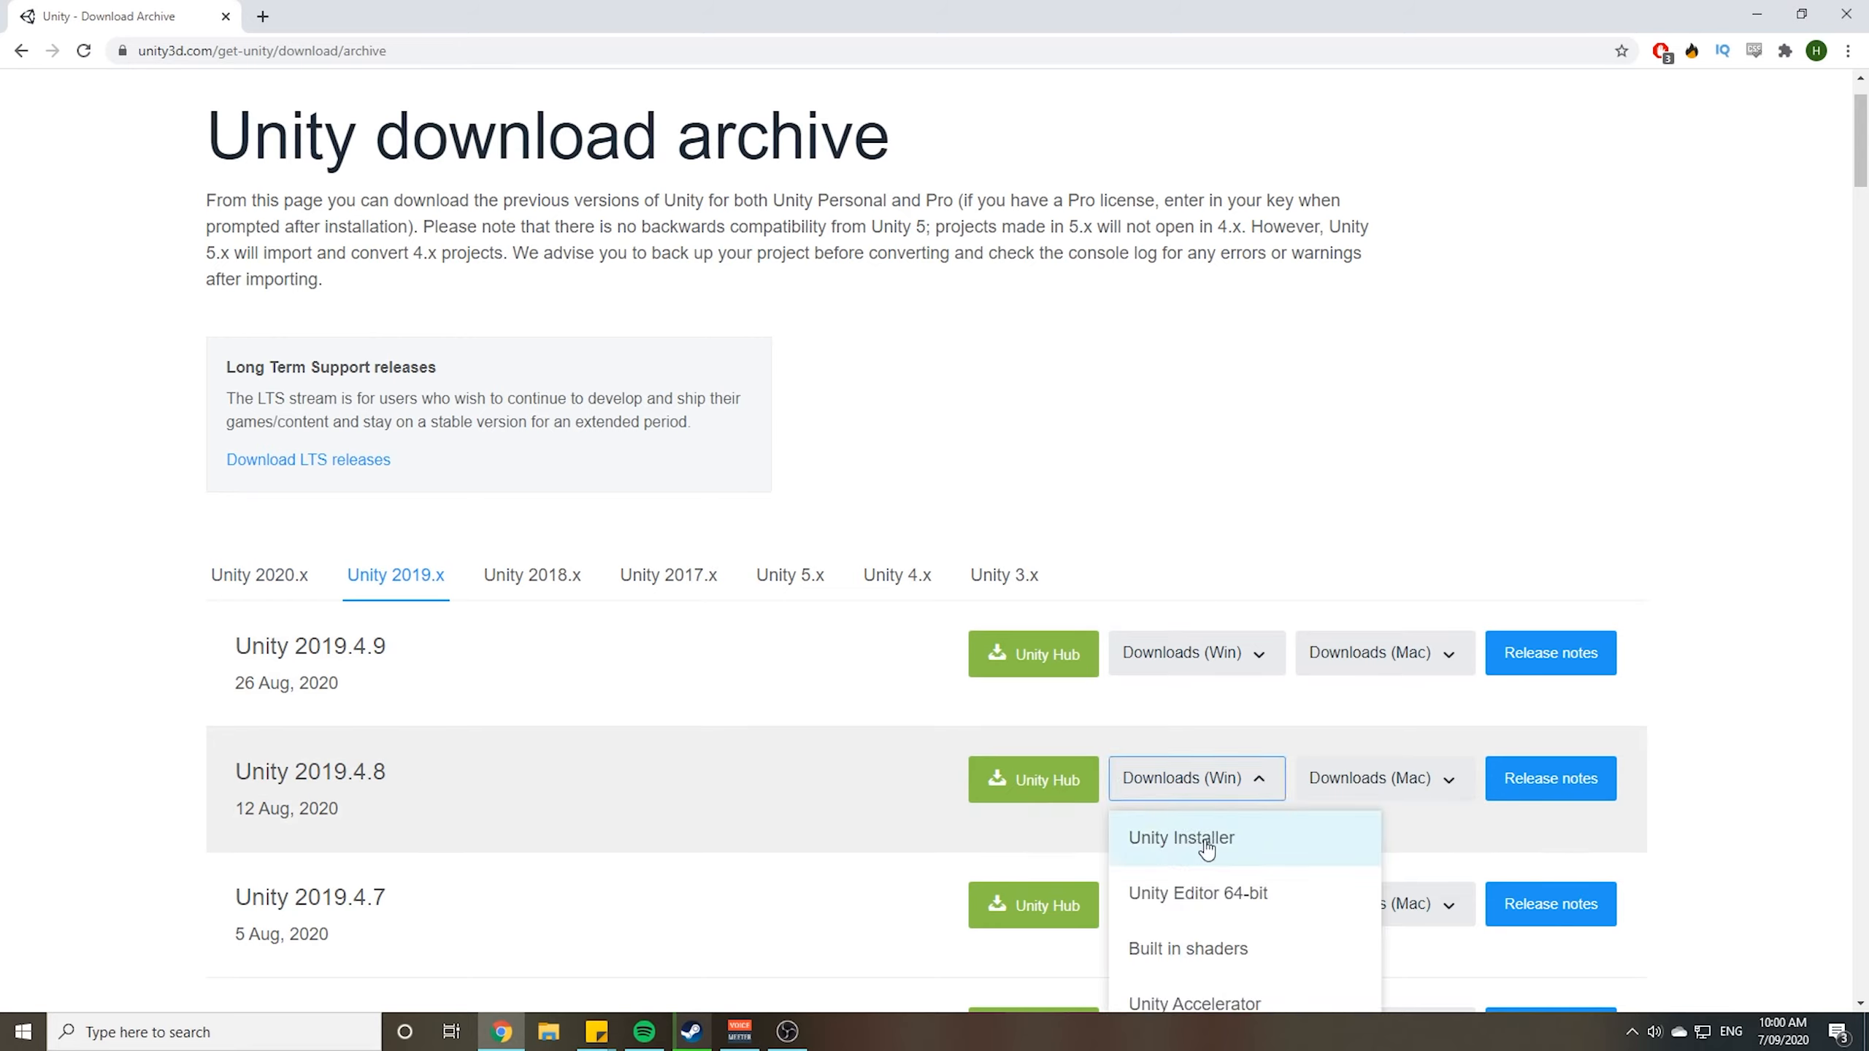
left_click(570, 754)
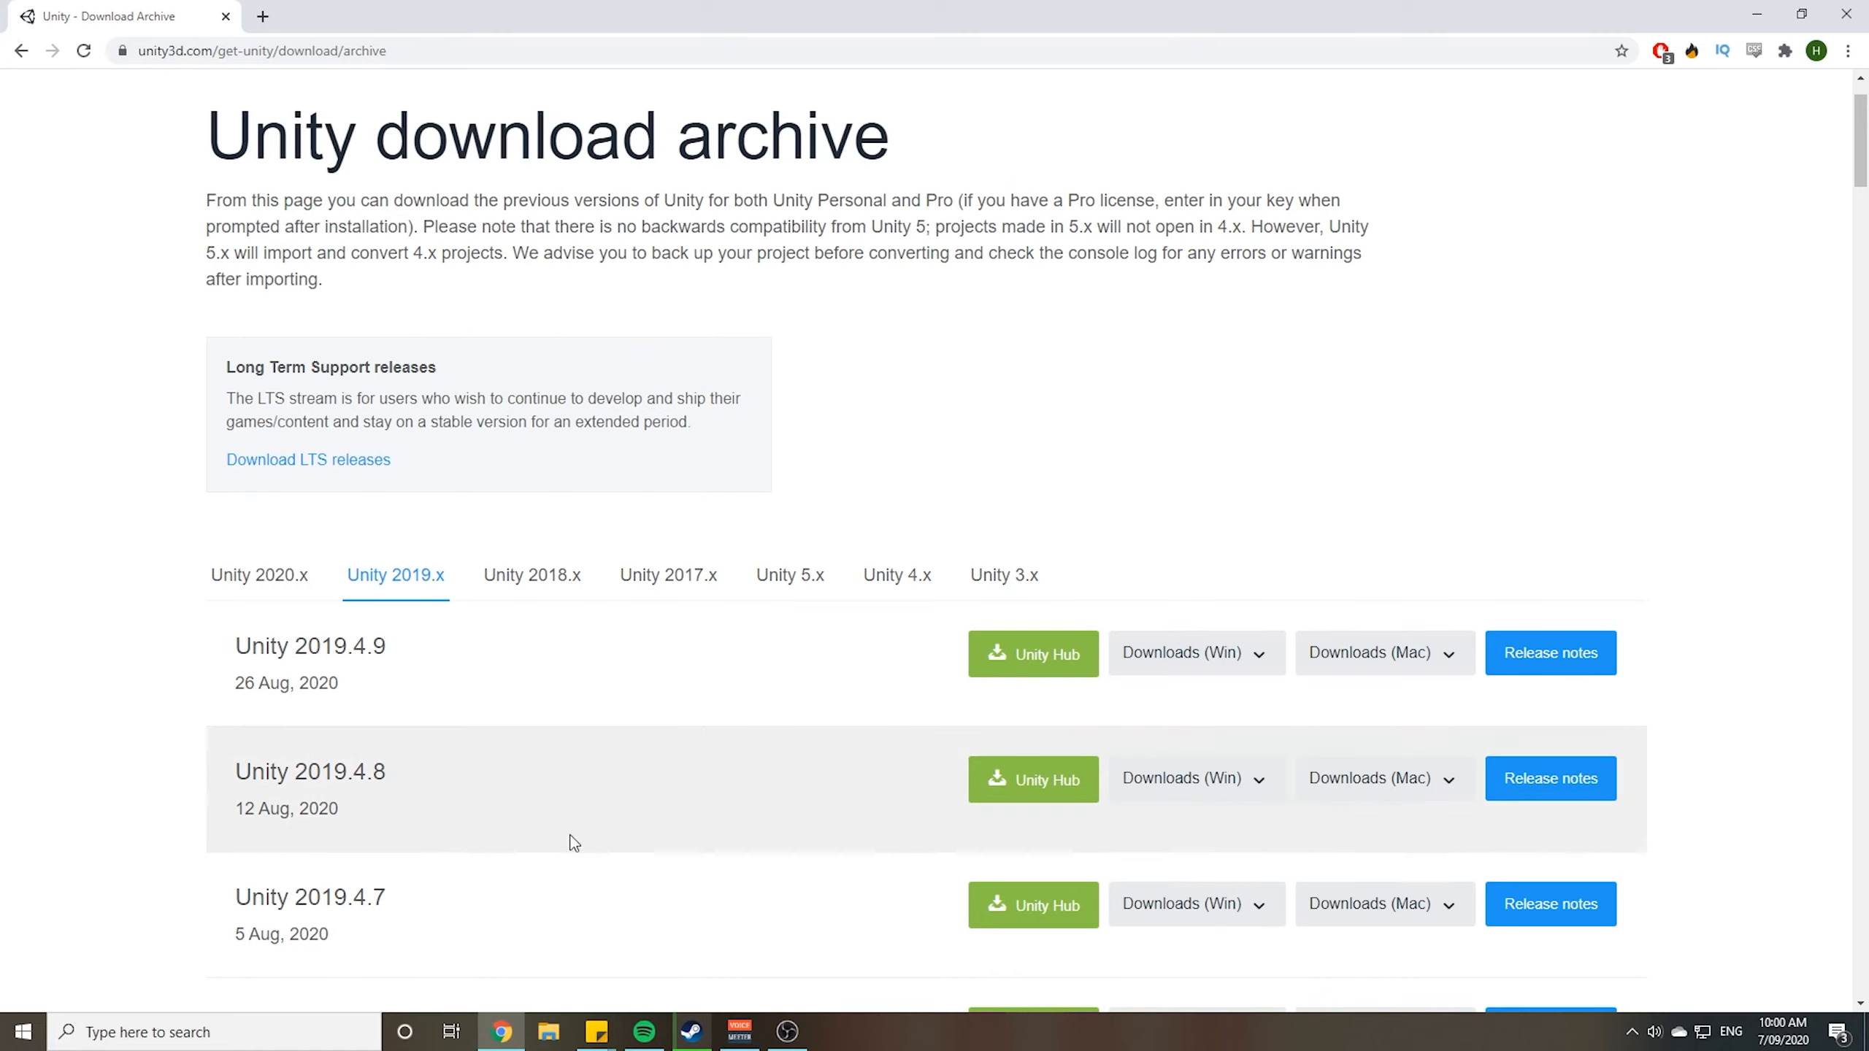
Minimize the browser and check the full name of the Emurinoo Plugin + Extras package on the desktop
left_click(1756, 13)
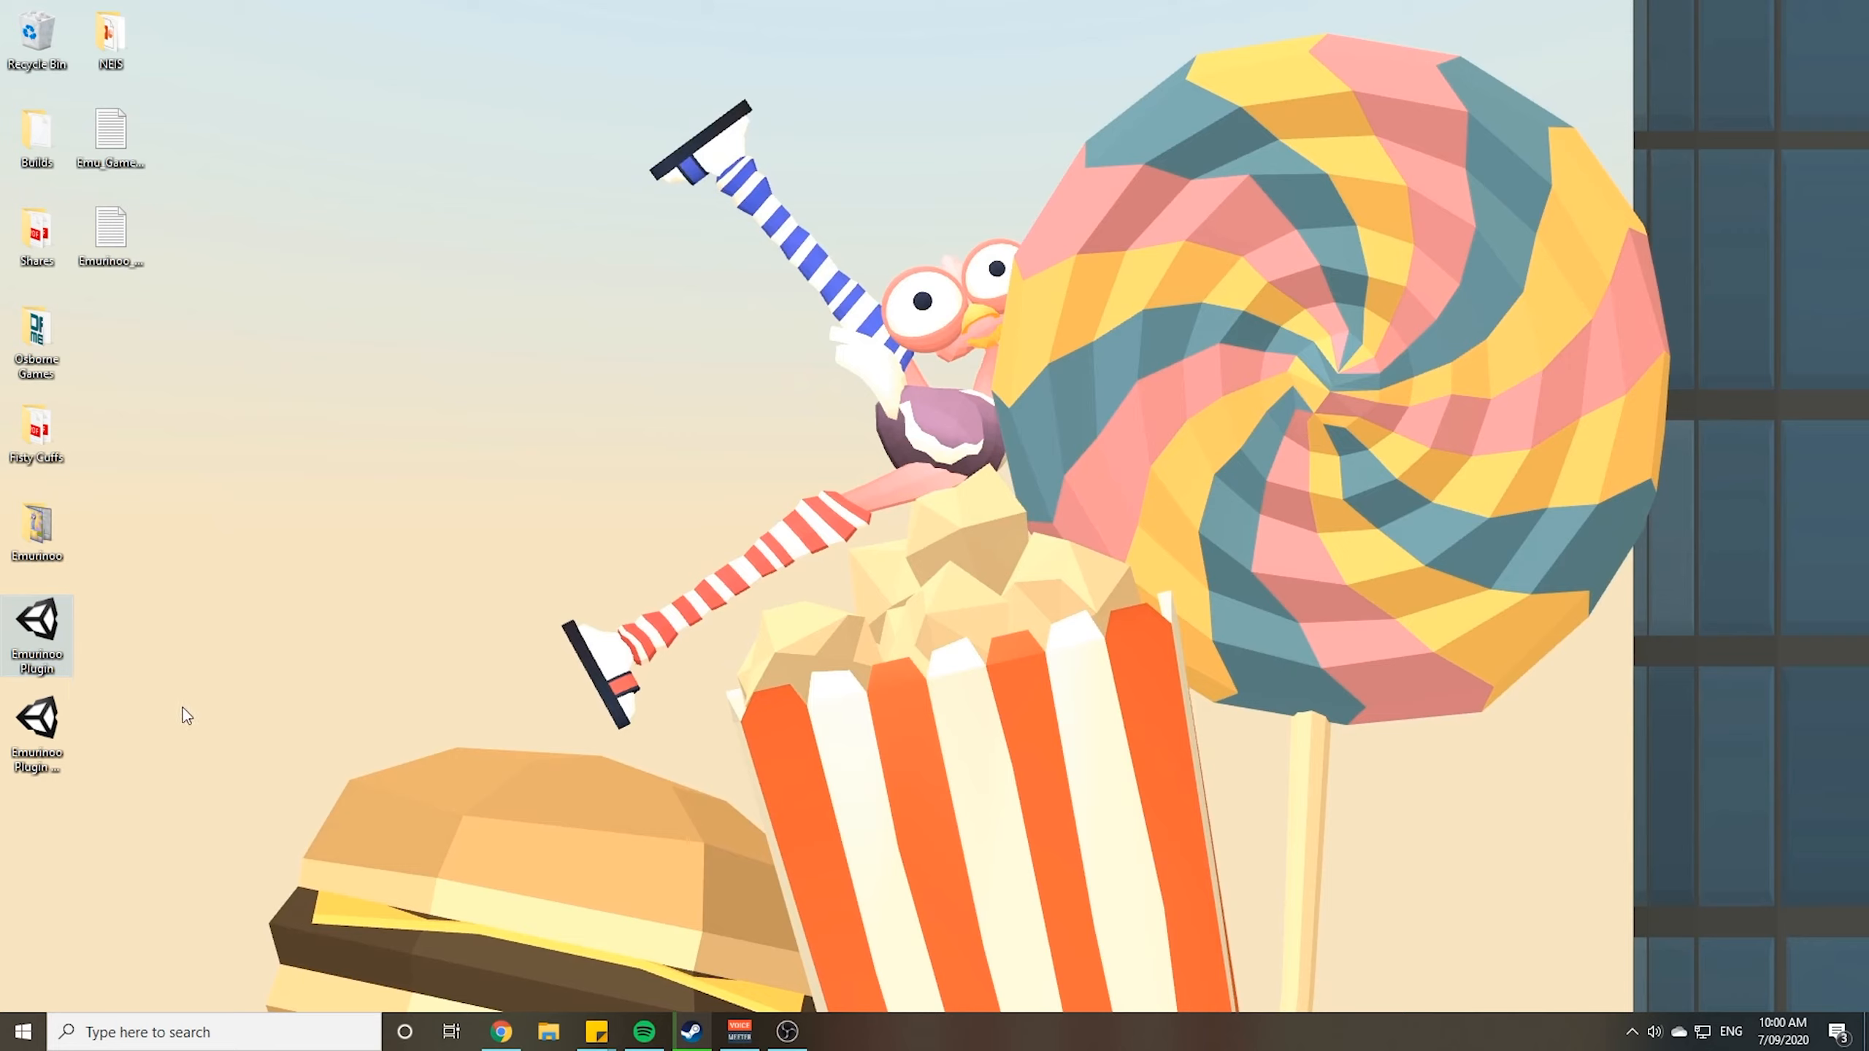
left_click(62, 732)
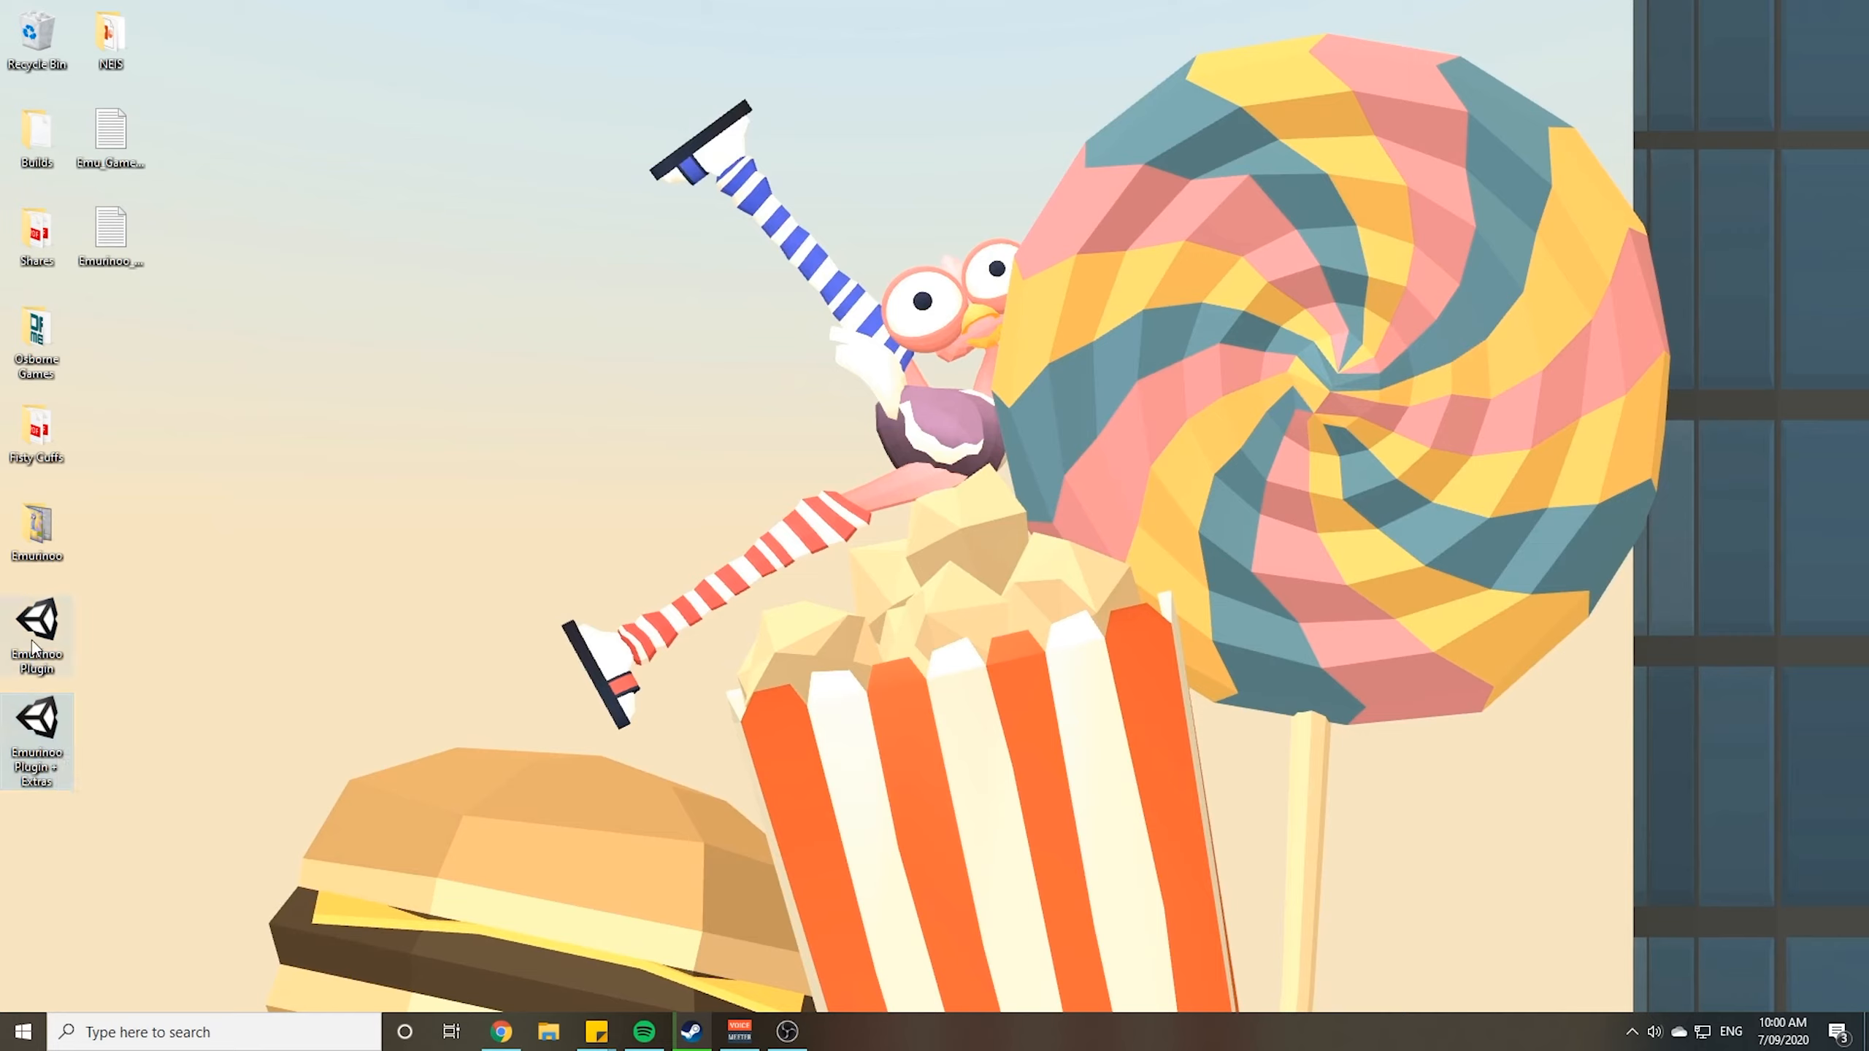
left_click(192, 657)
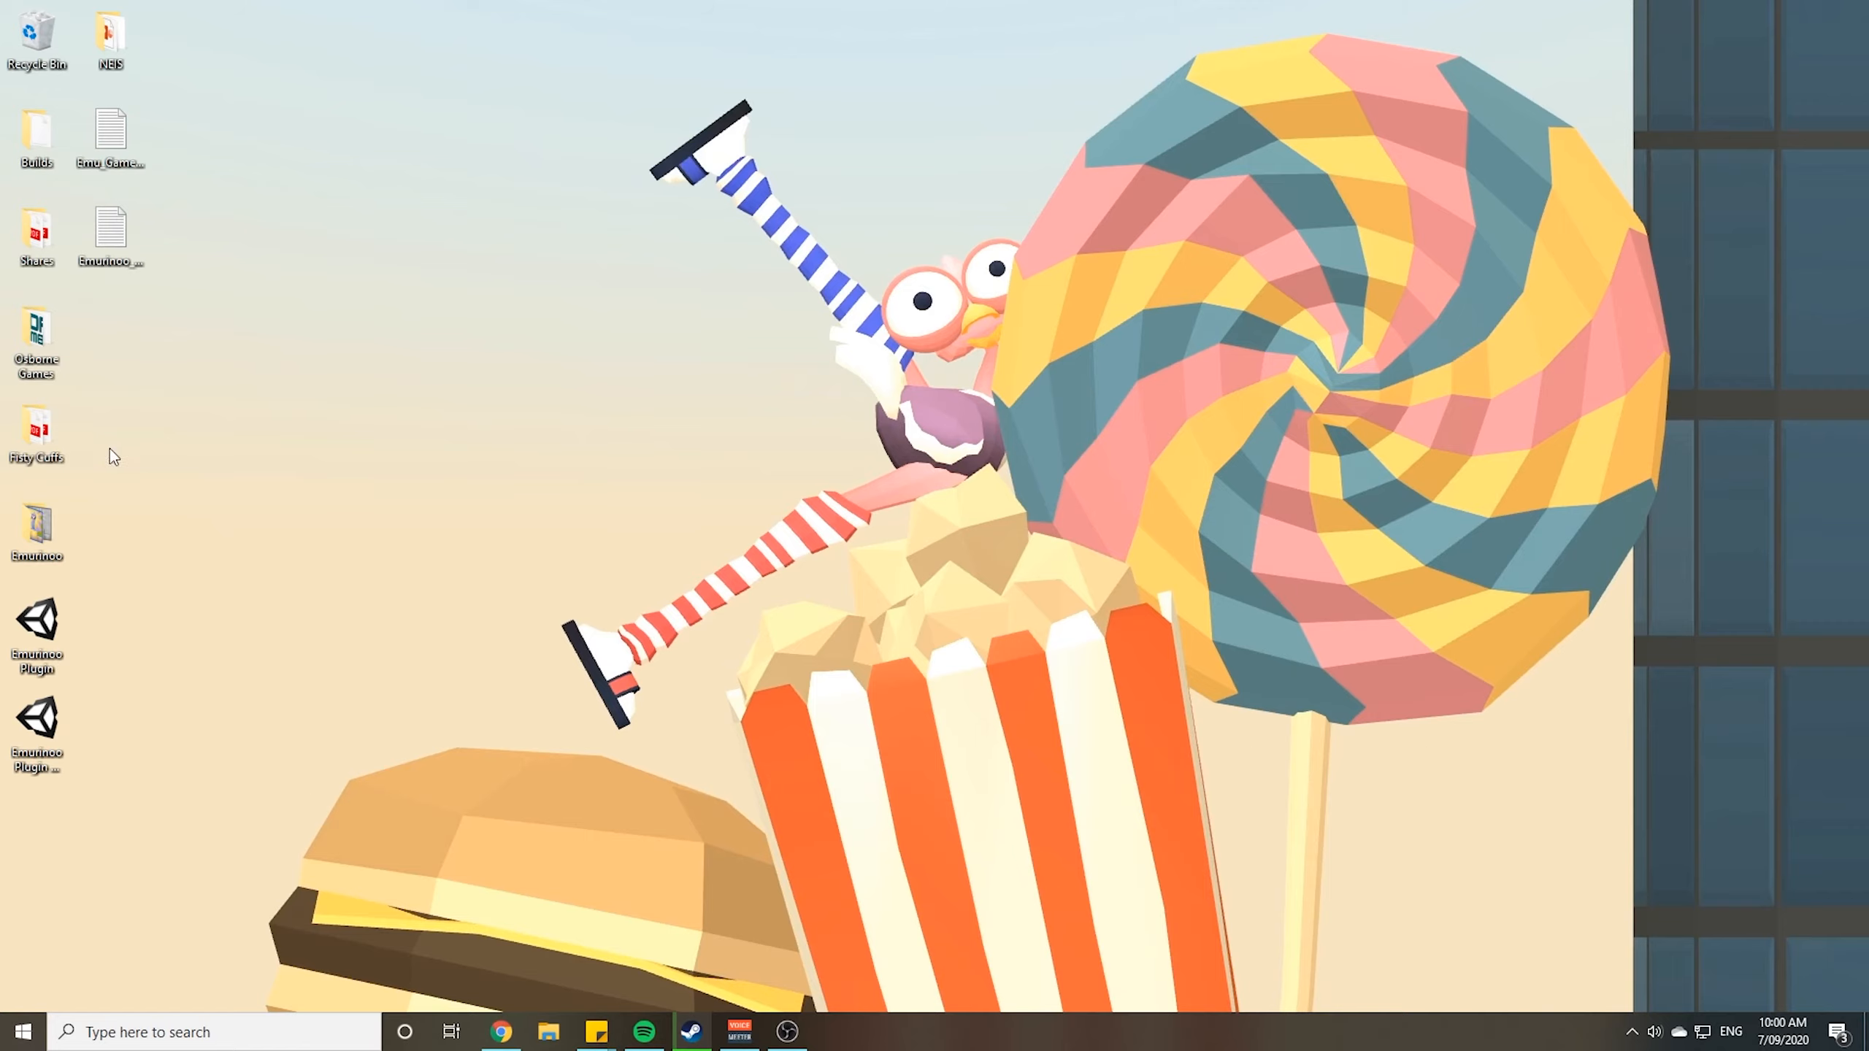
Search Windows for "hub", launch Unity Hub, and reposition its window on the desktop
left_click(23, 1032)
type("hub")
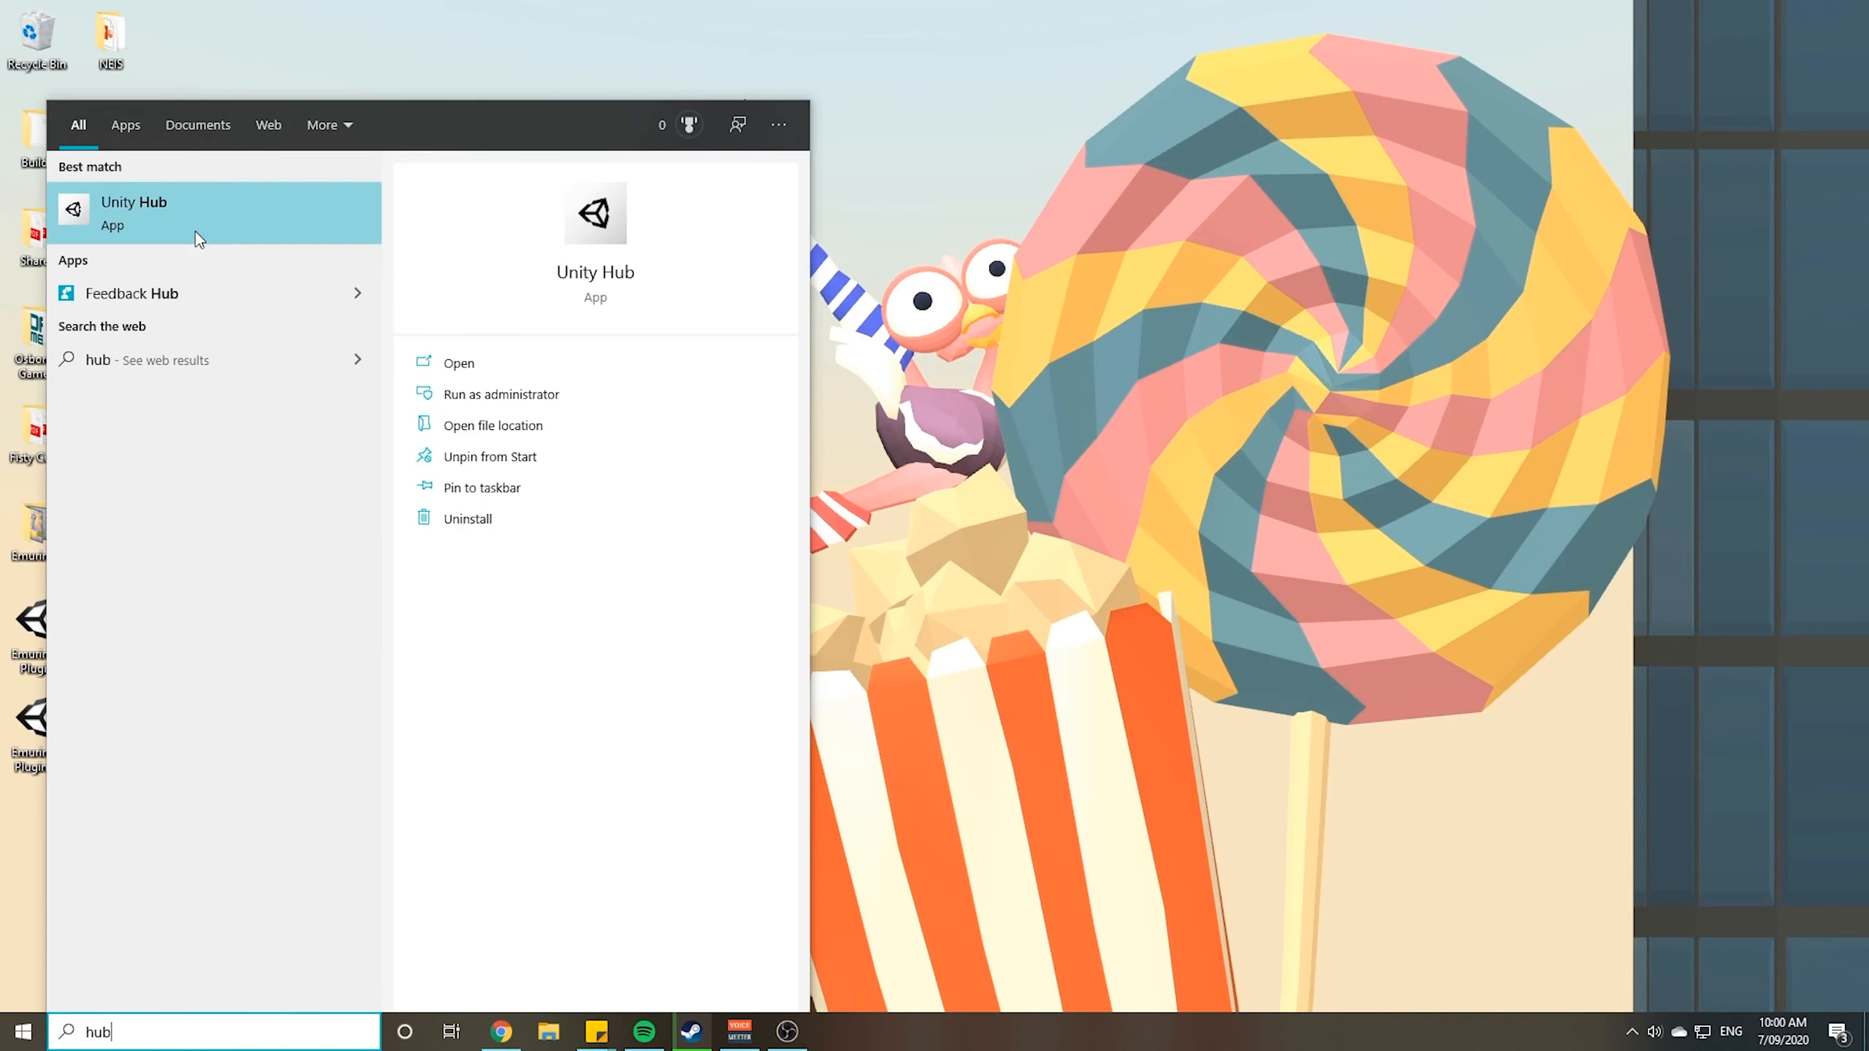
left_click(196, 231)
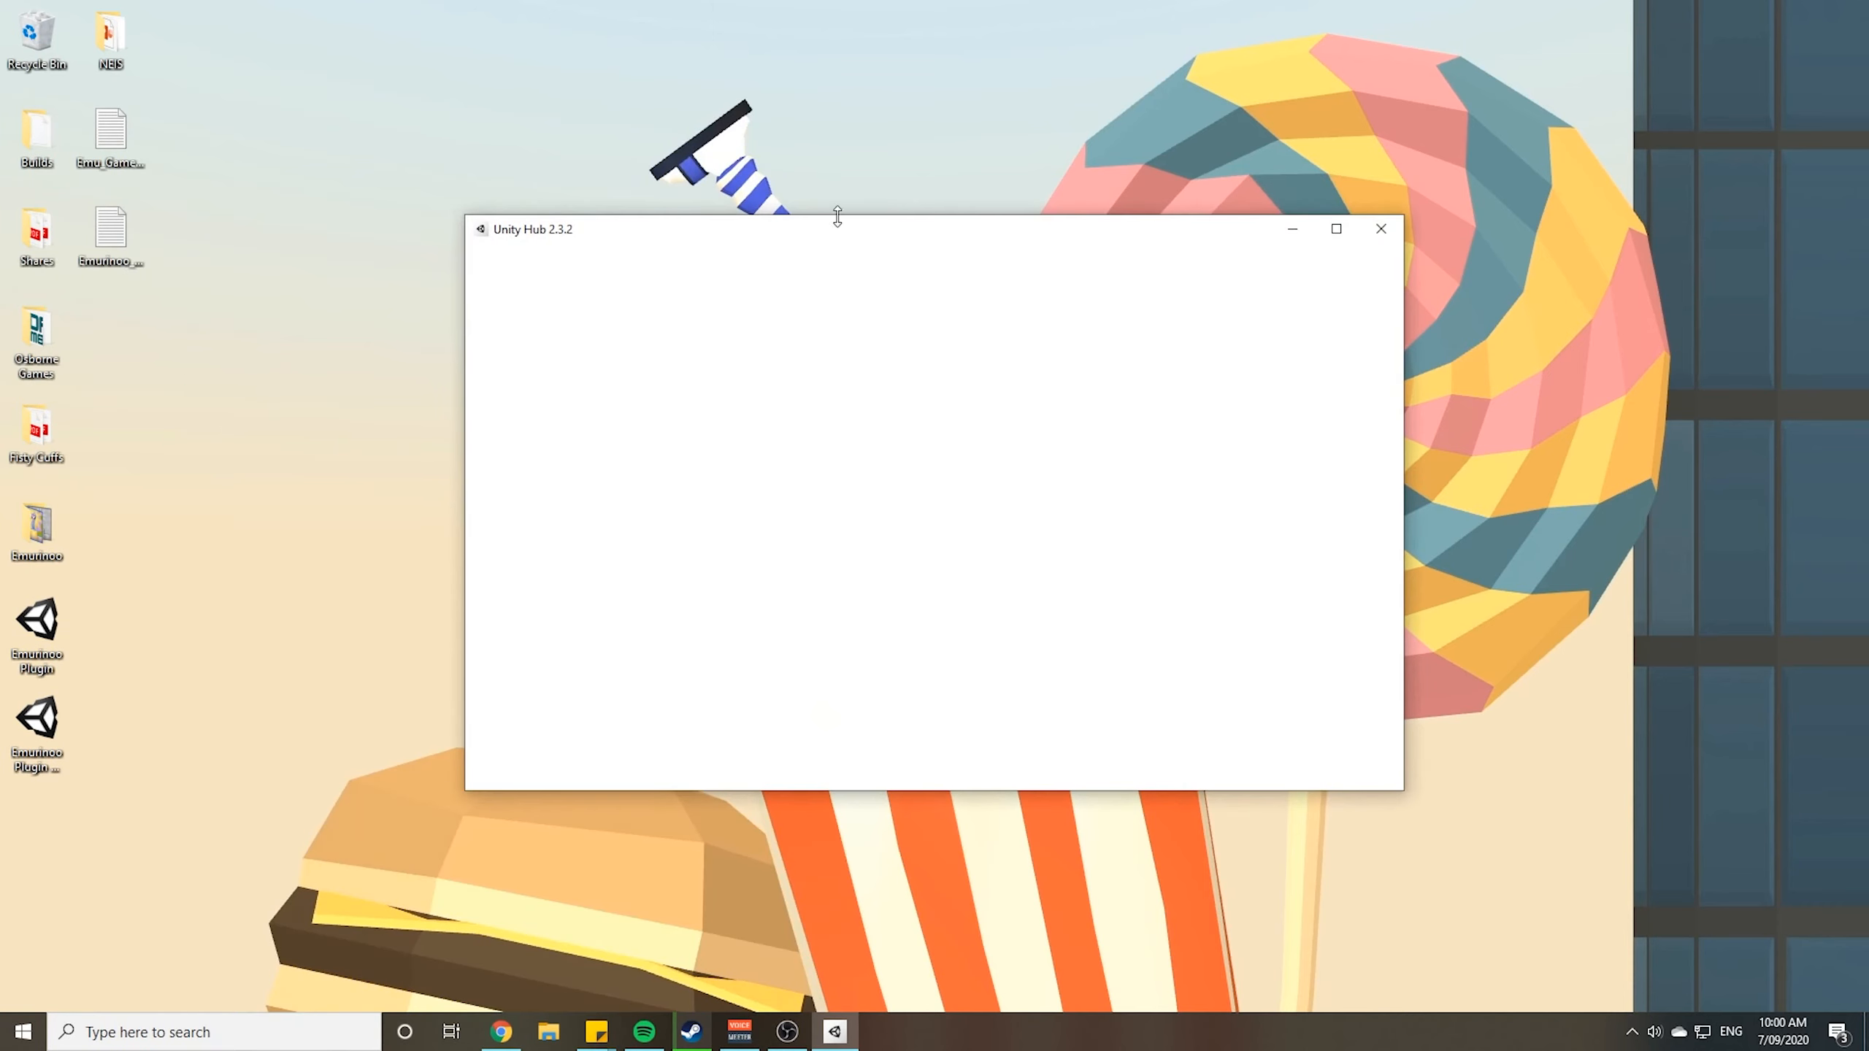
left_click(129, 338)
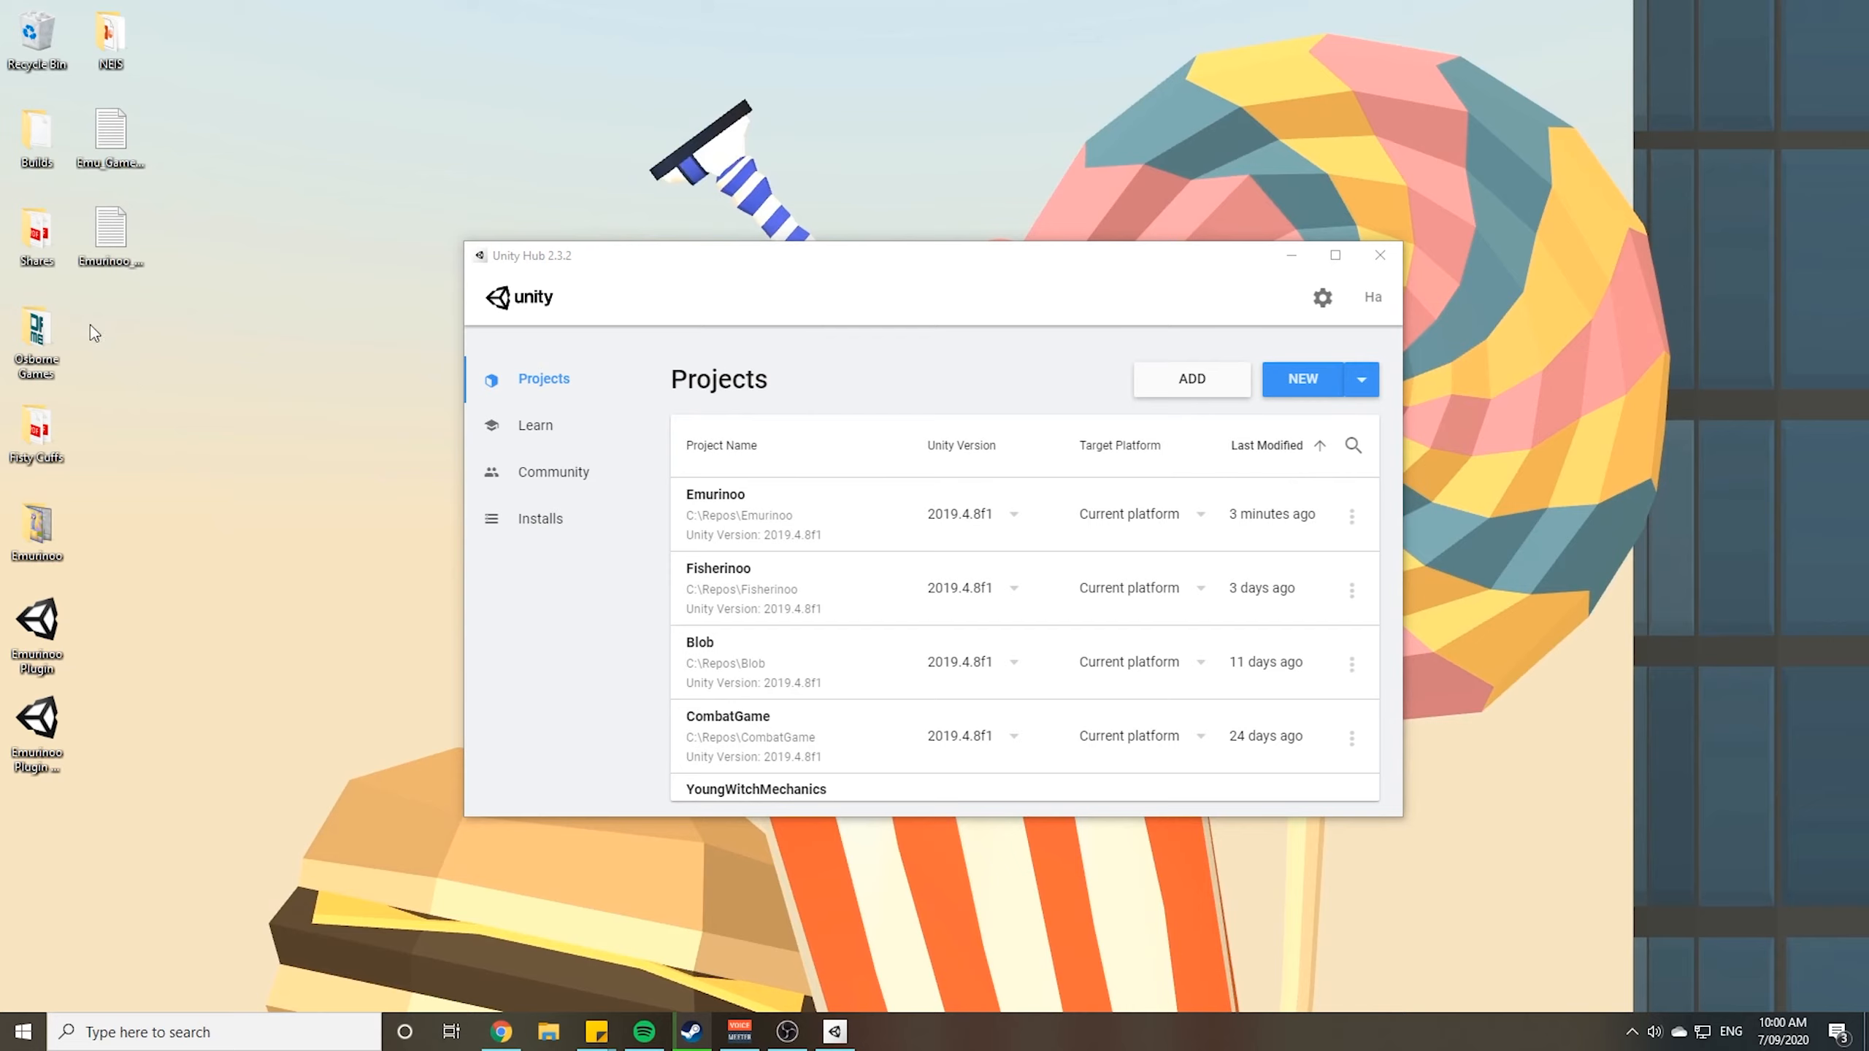
left_click_drag(890, 261, 805, 280)
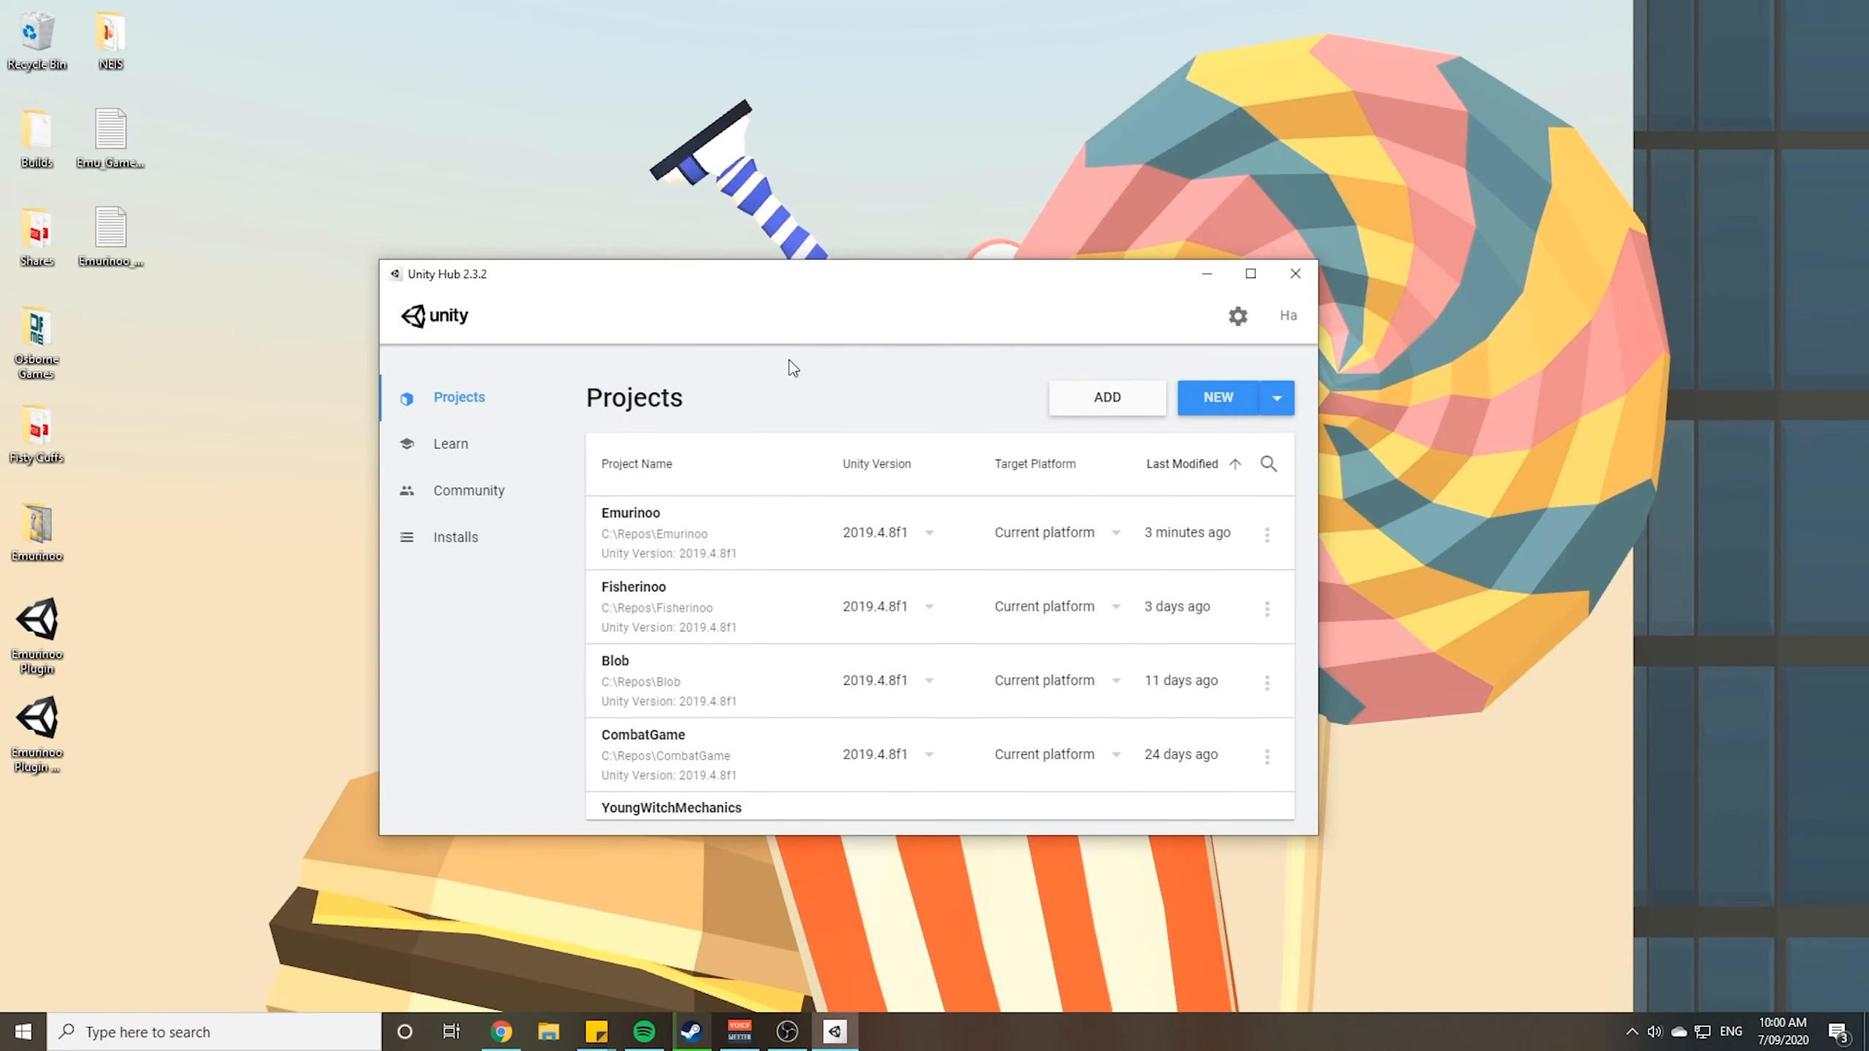
Create a 3D project named New Unity Project in C:\Repos with Unity 2019.4.8f1
left_click(1216, 403)
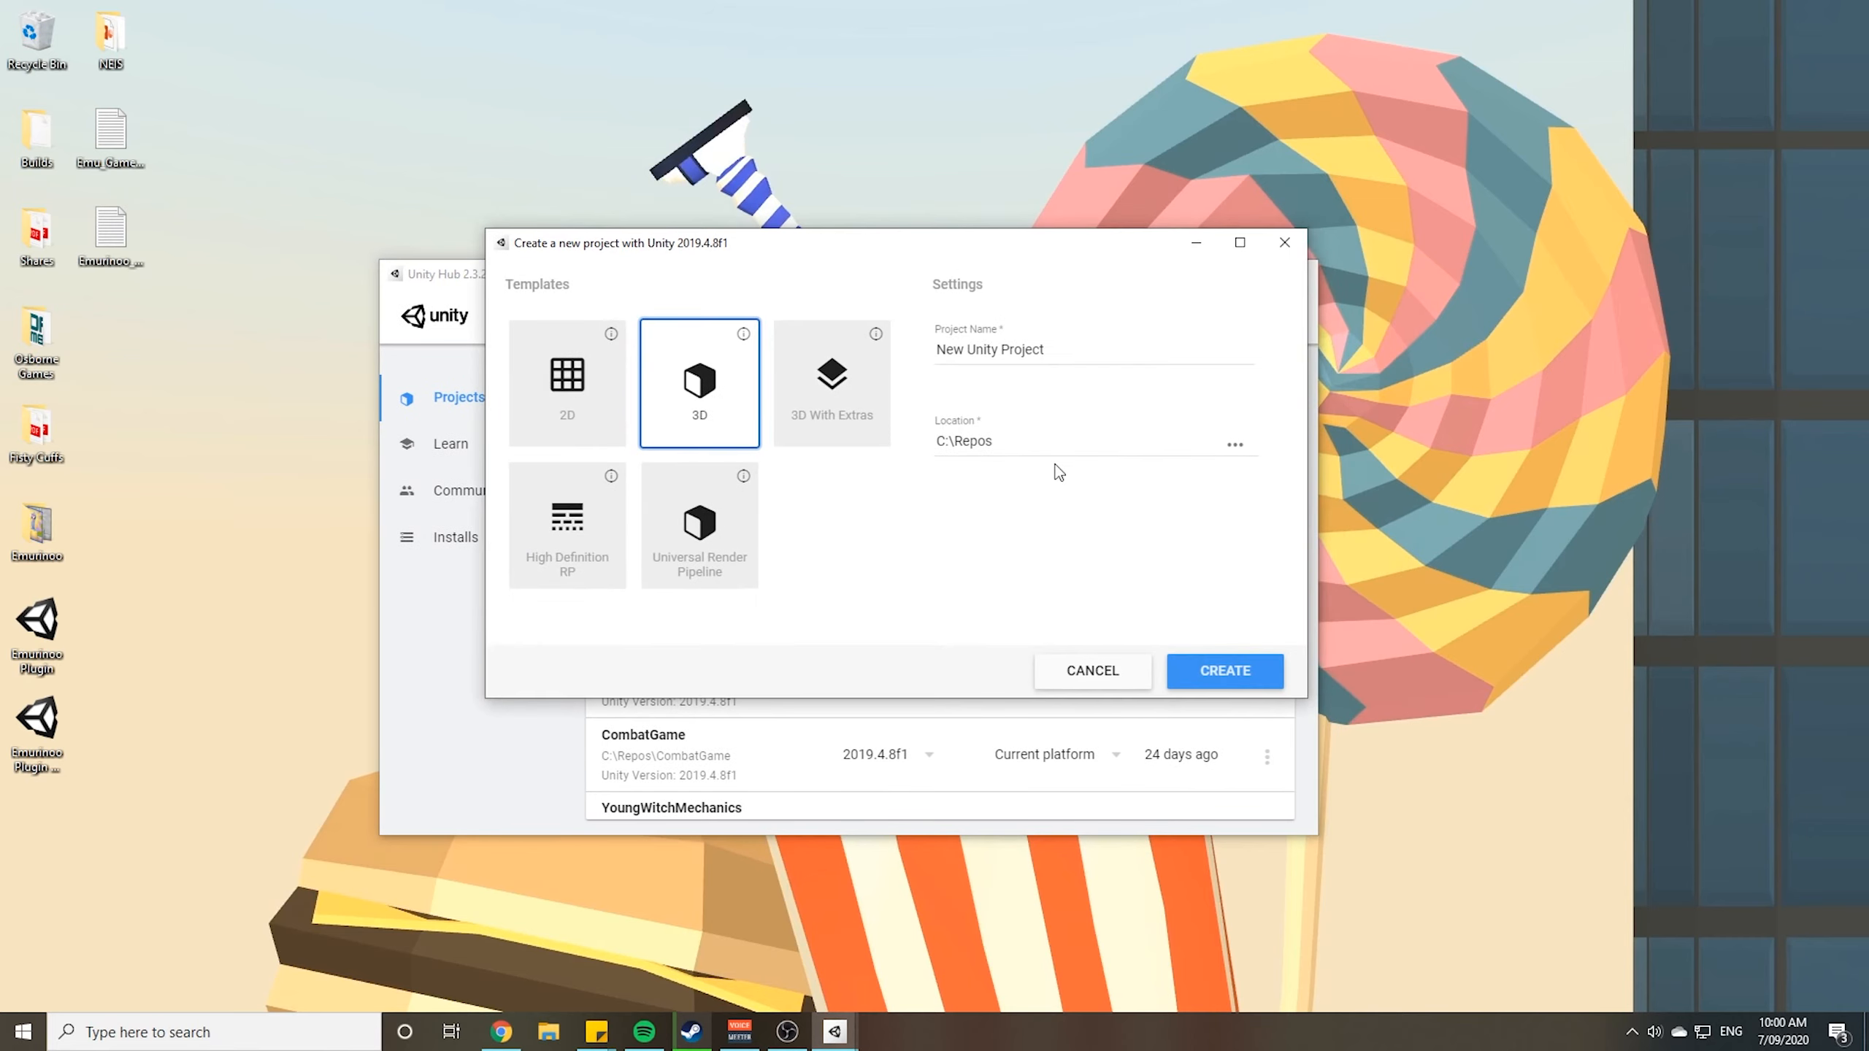
triple_click(1094, 349)
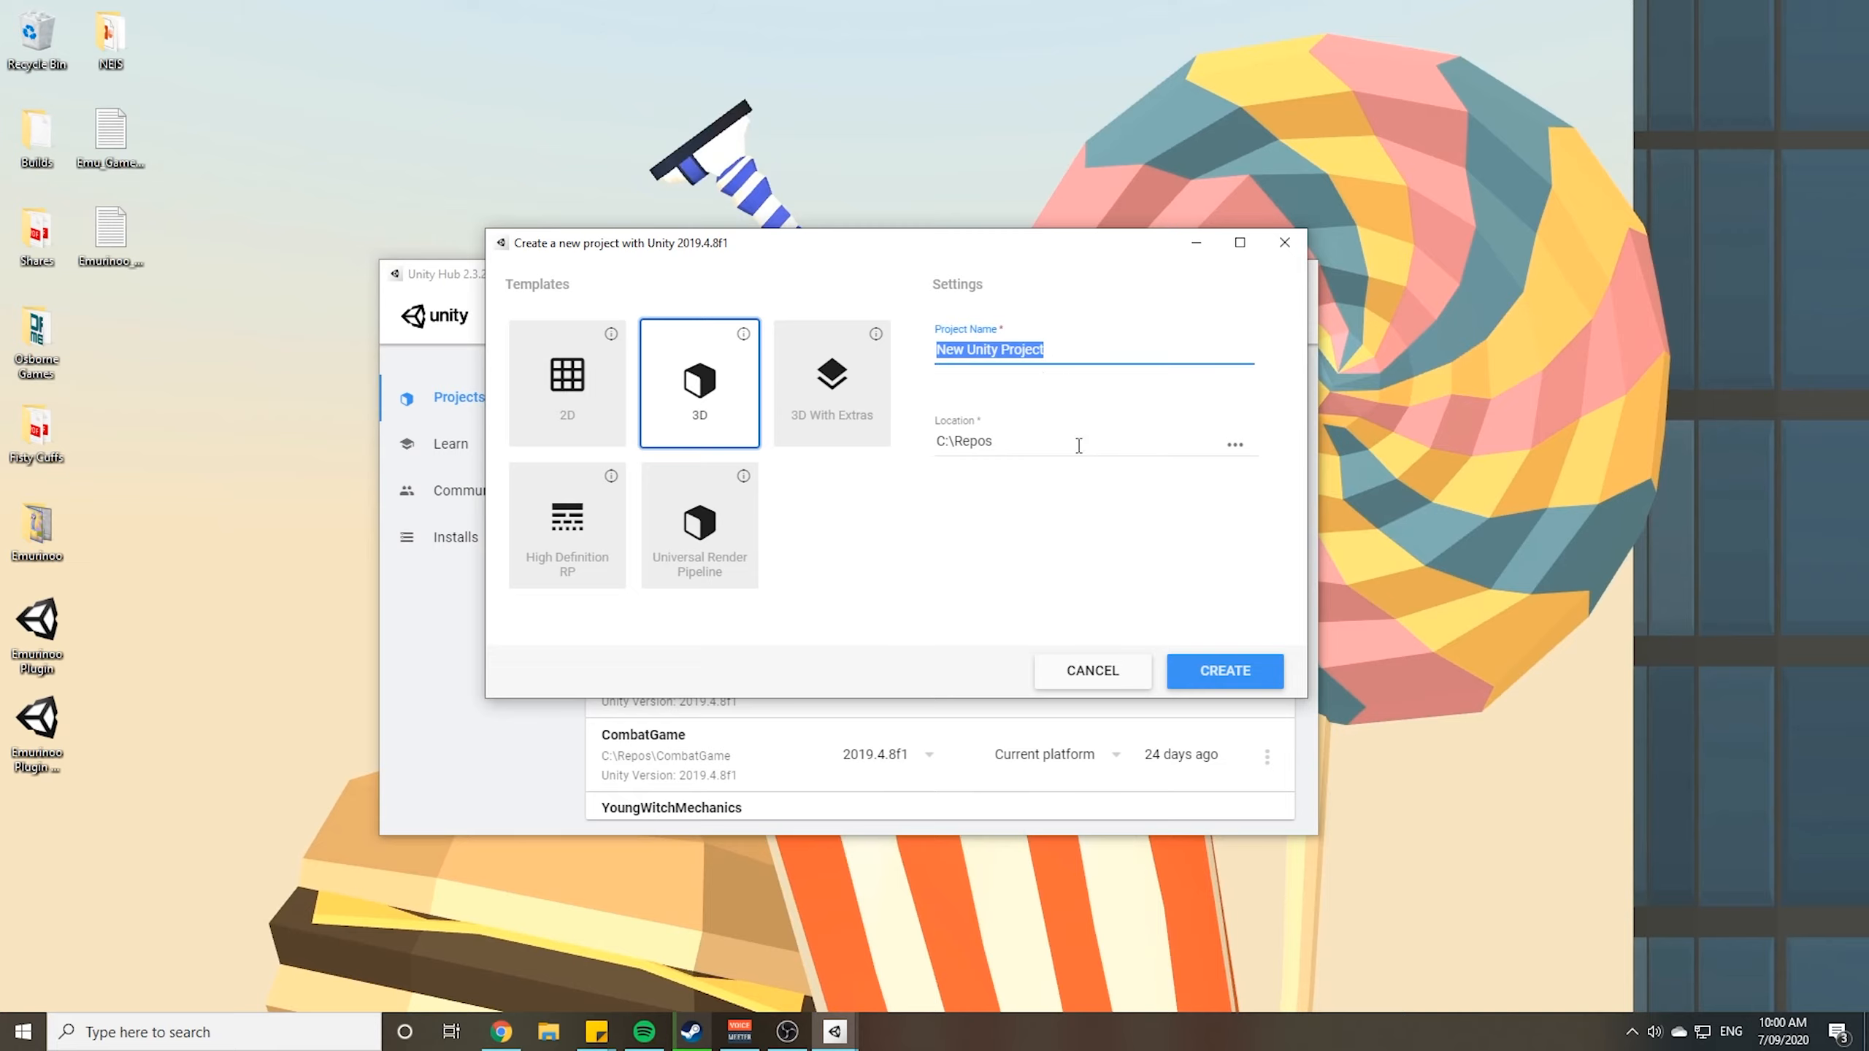
left_click(1102, 561)
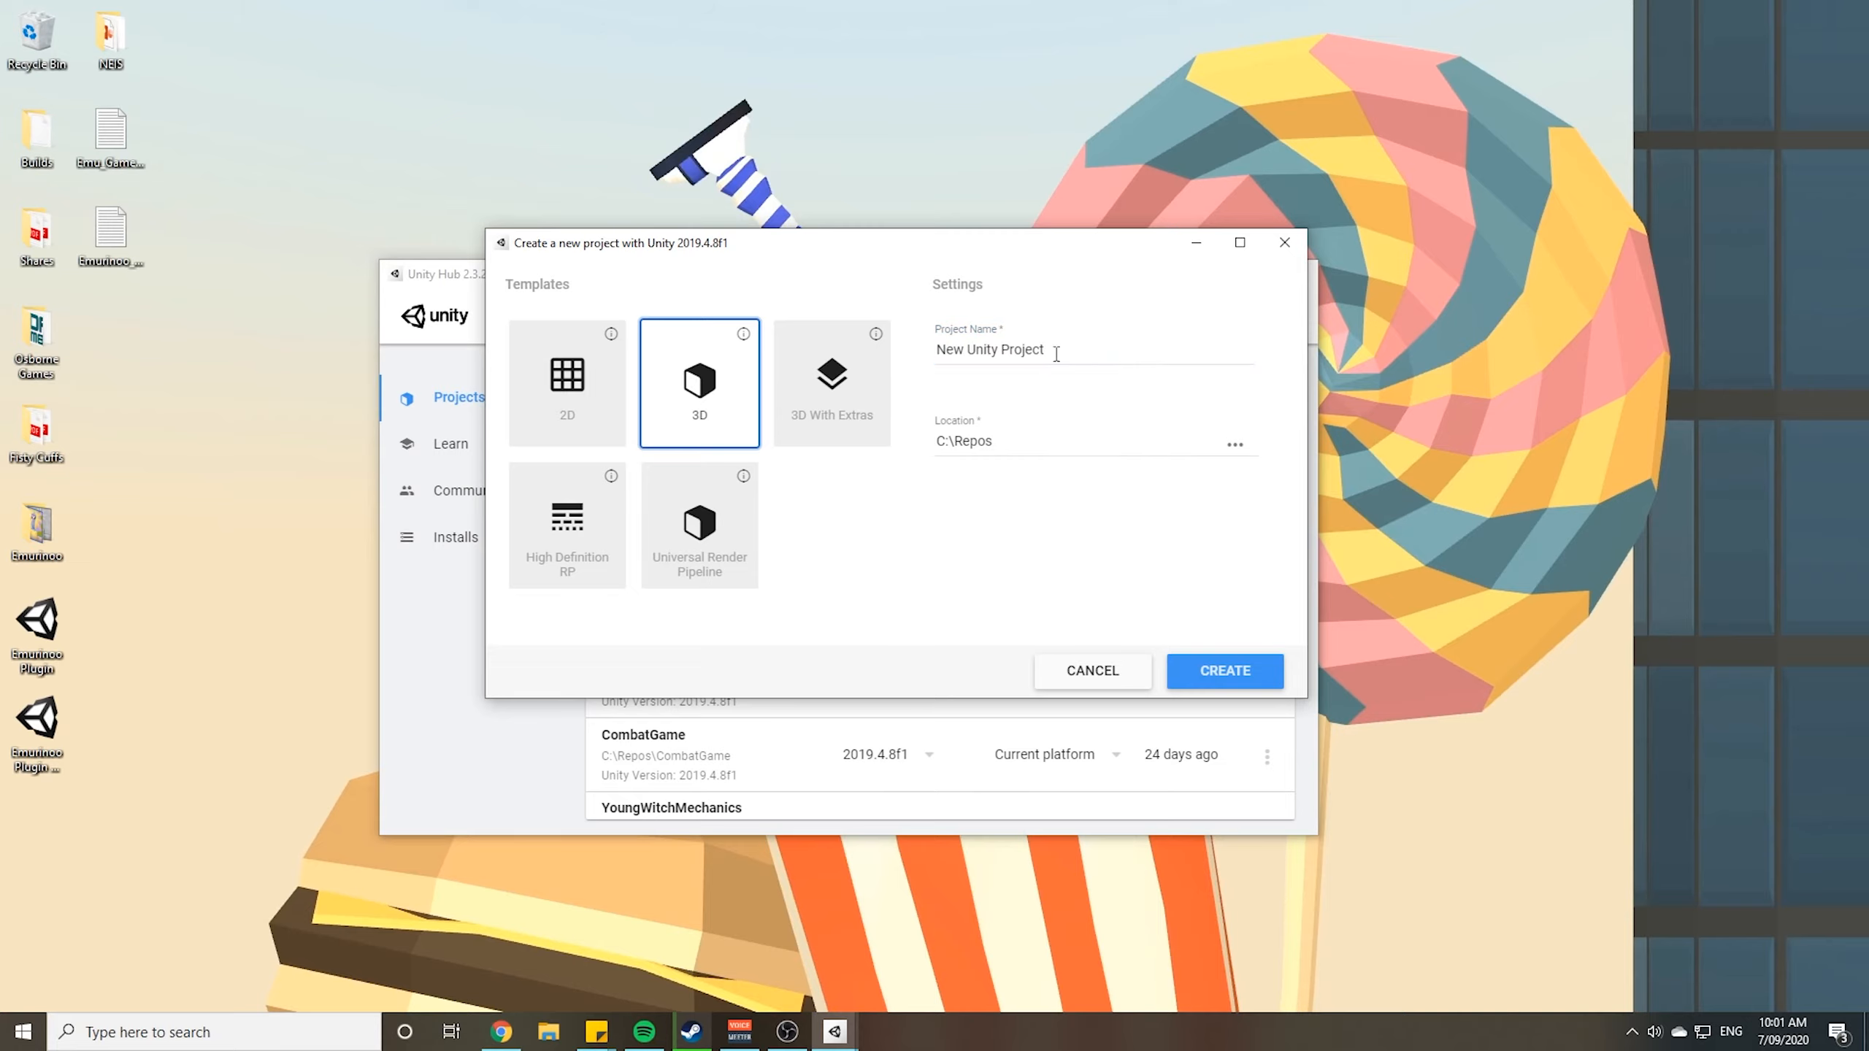
left_click(1219, 673)
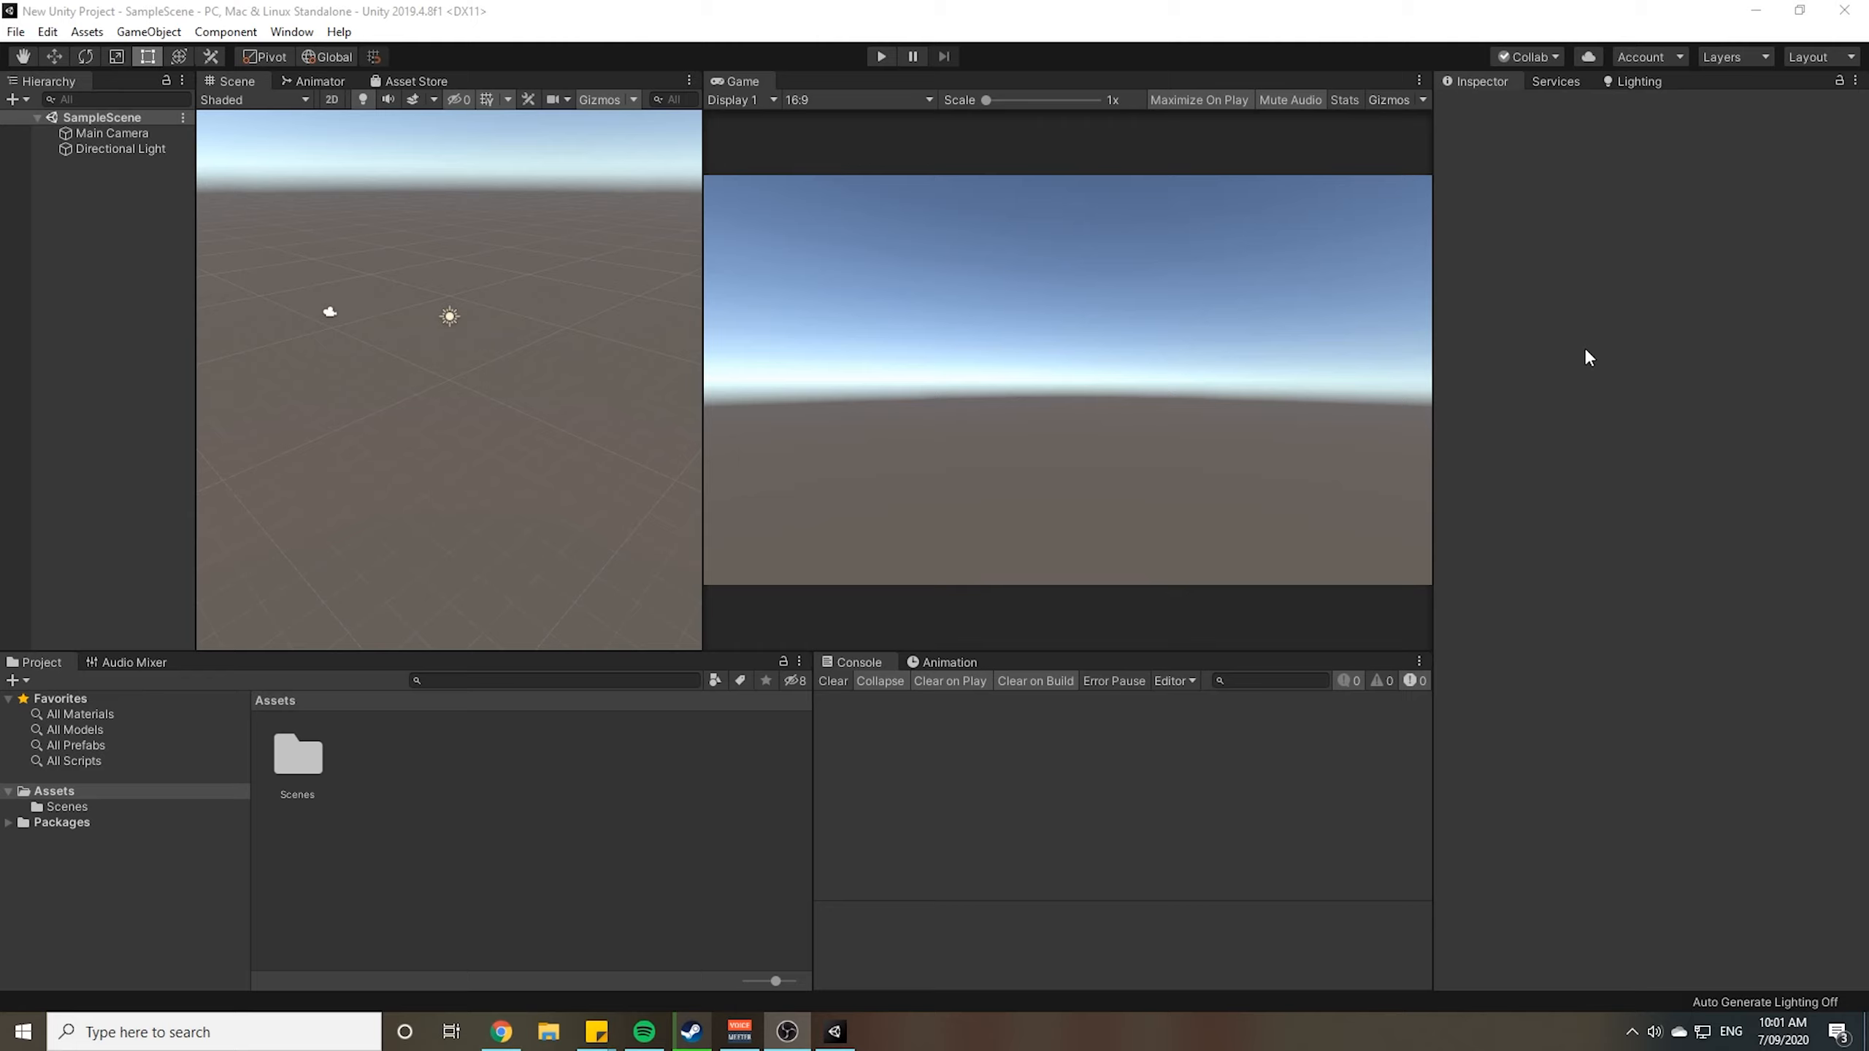
Import the full contents of the Emurinoo Plugin + Extras custom package from the desktop into the project
left_click(87, 31)
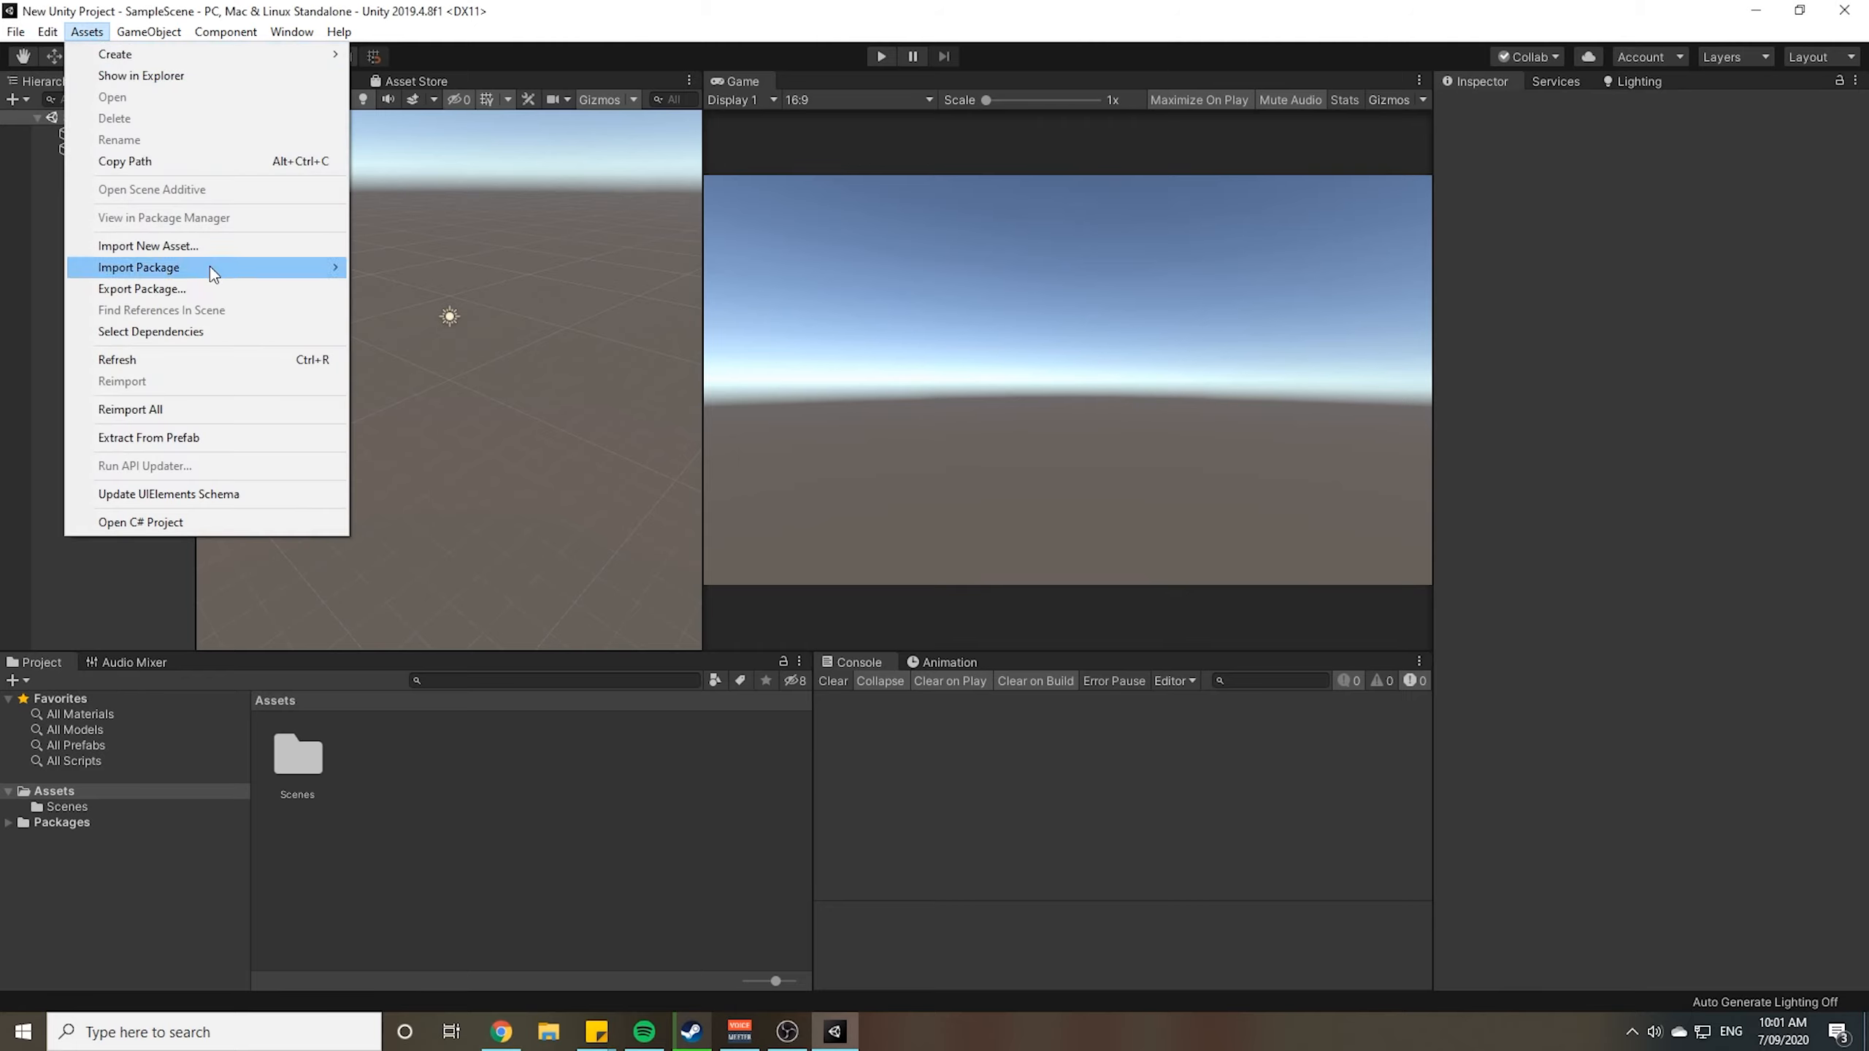
mouse_move(231, 266)
left_click(389, 273)
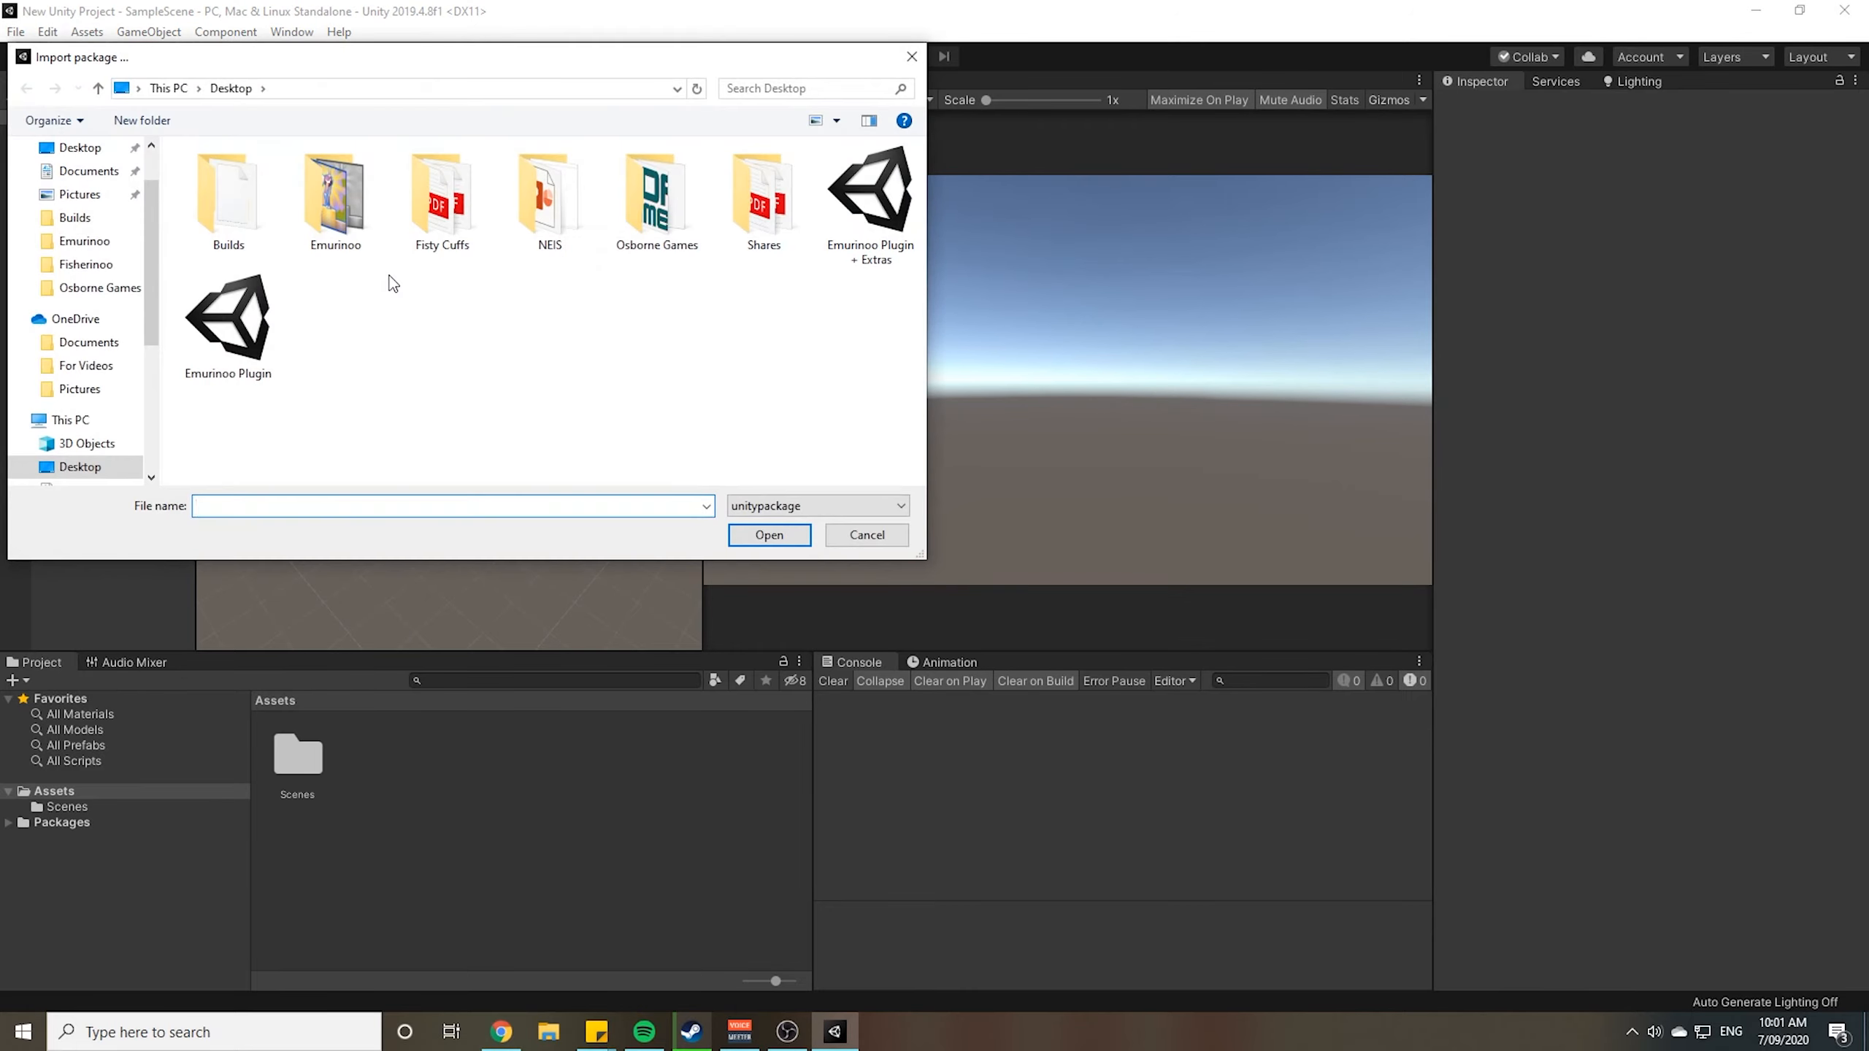
left_click(243, 328)
left_click(854, 221)
left_click(221, 331)
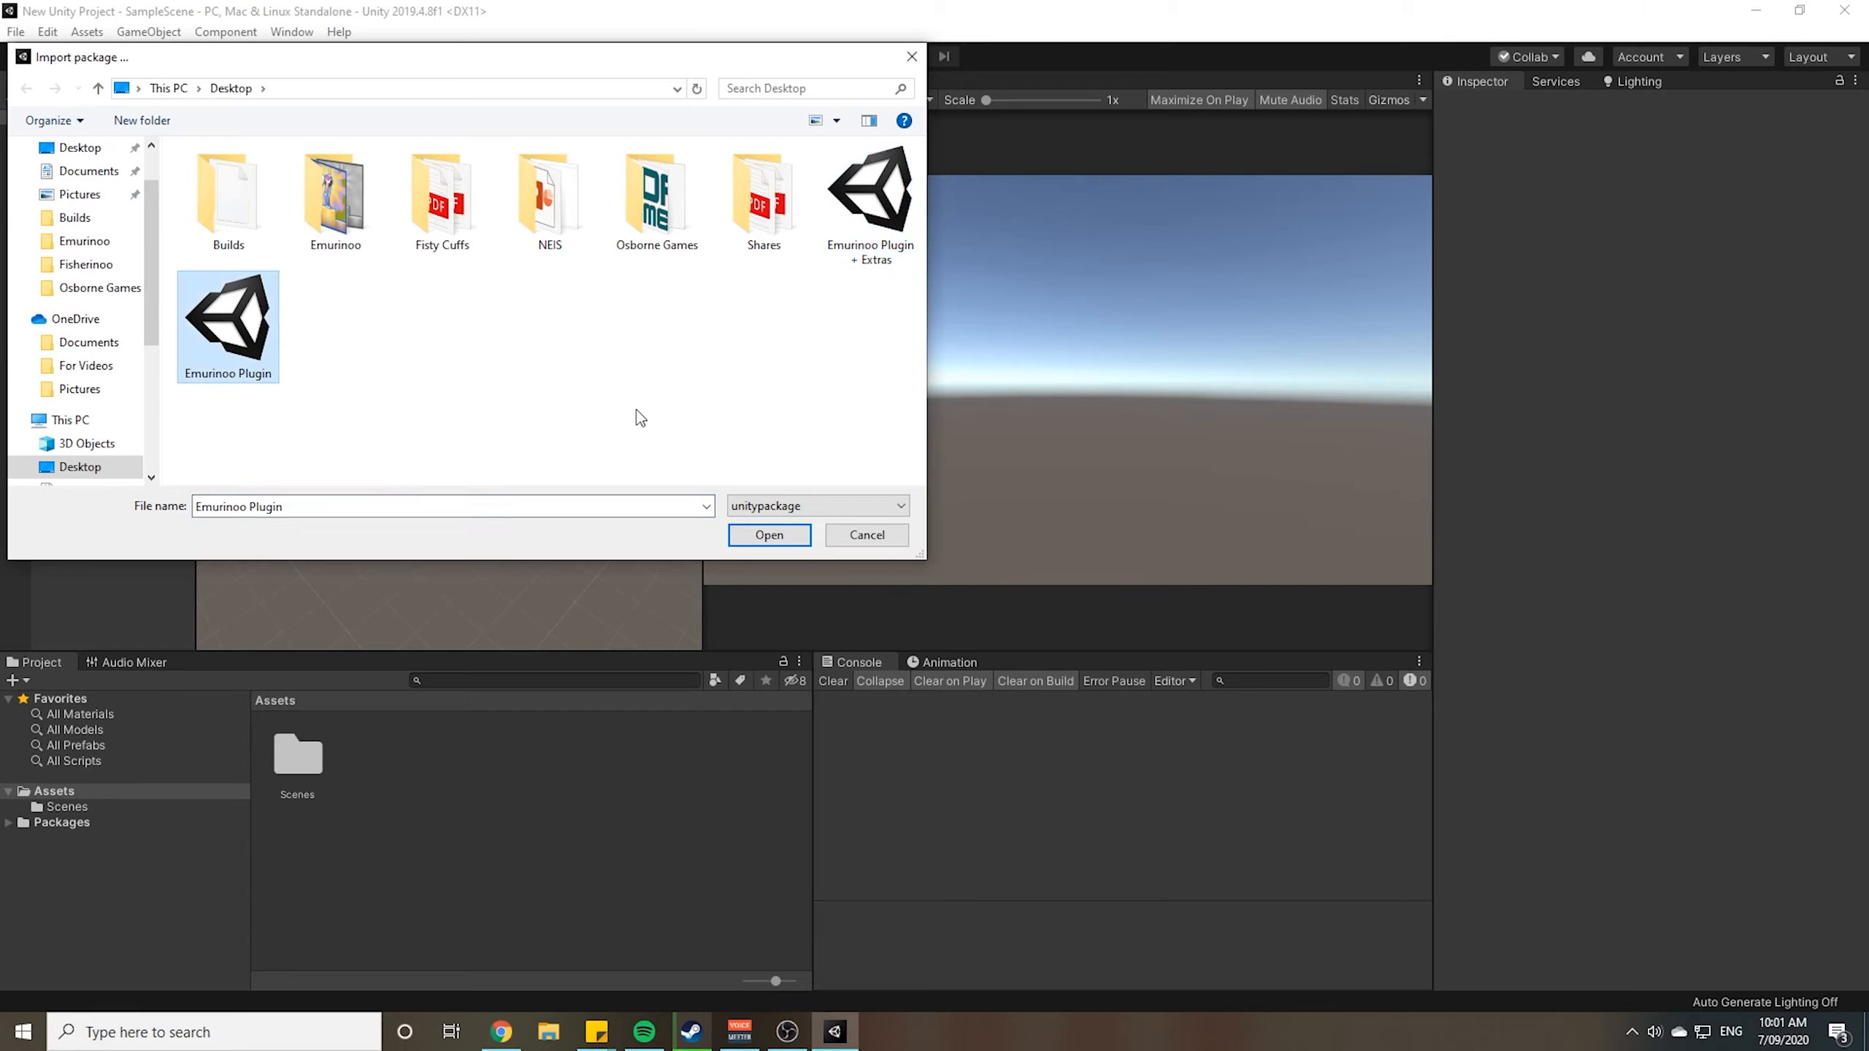
left_click(857, 244)
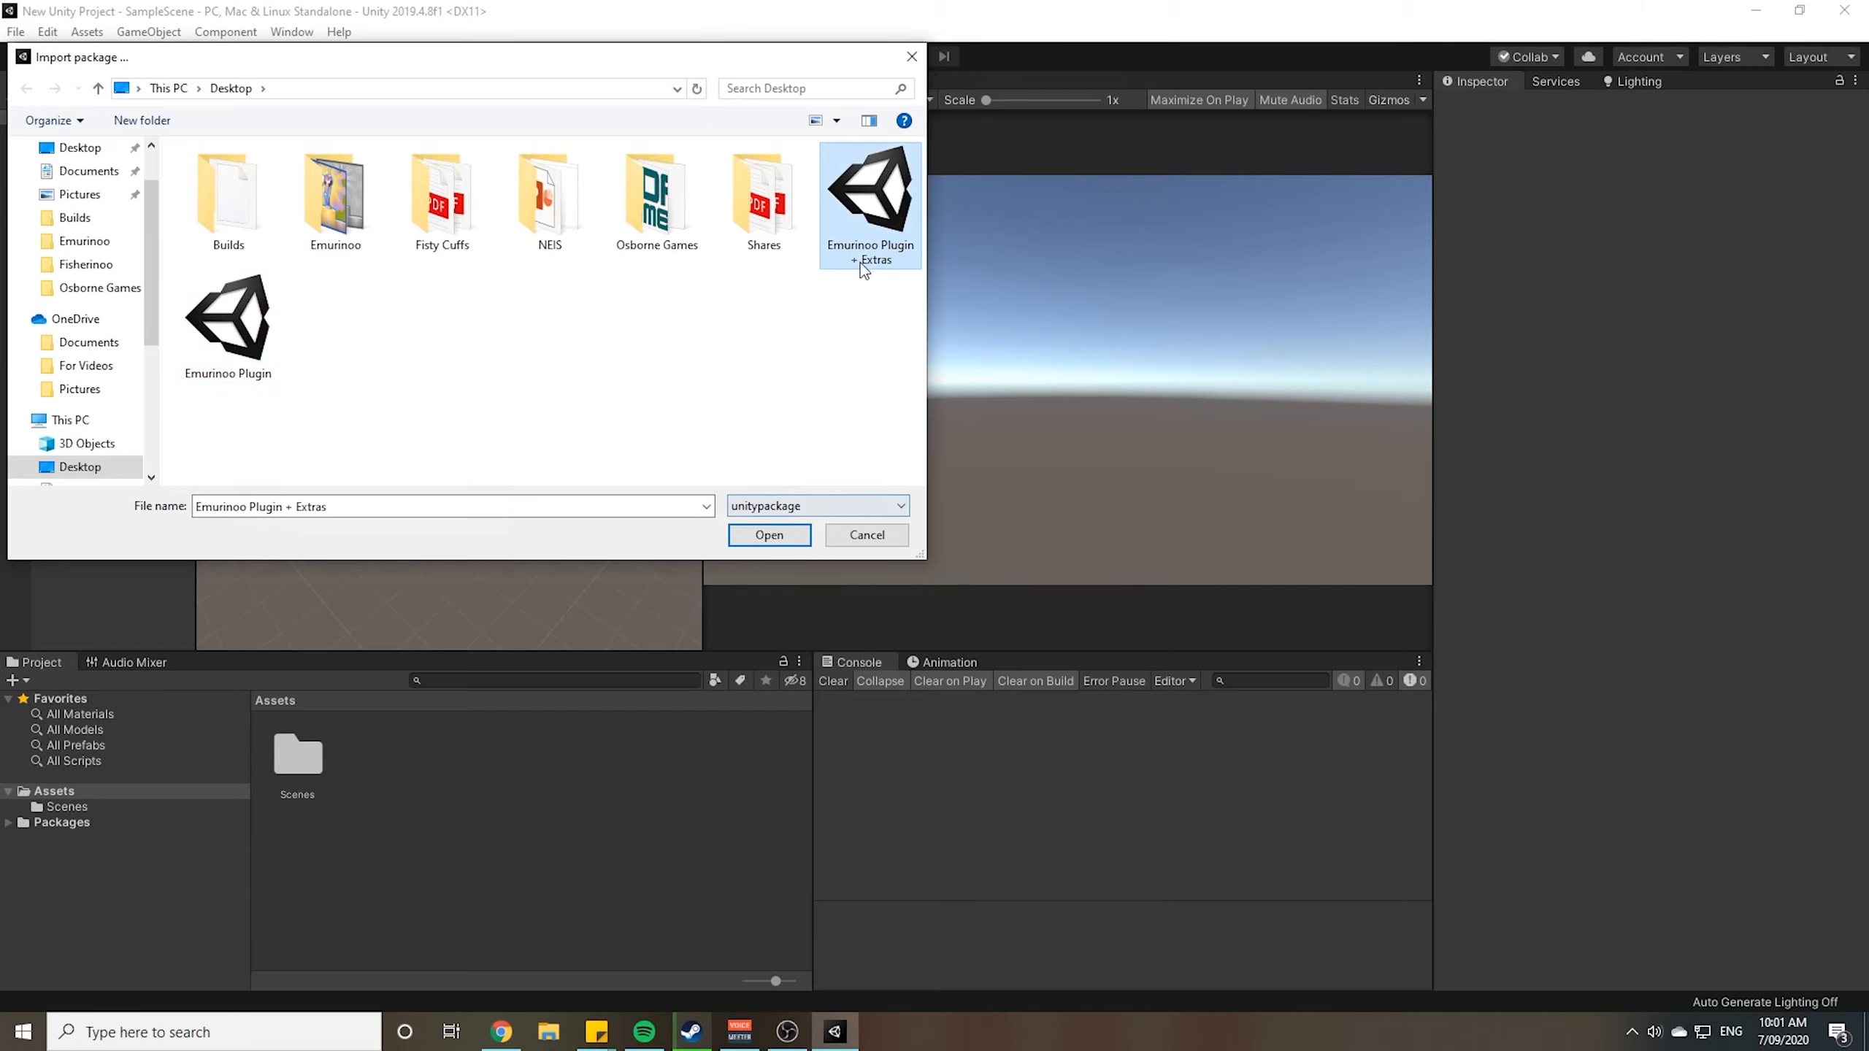
left_click(776, 536)
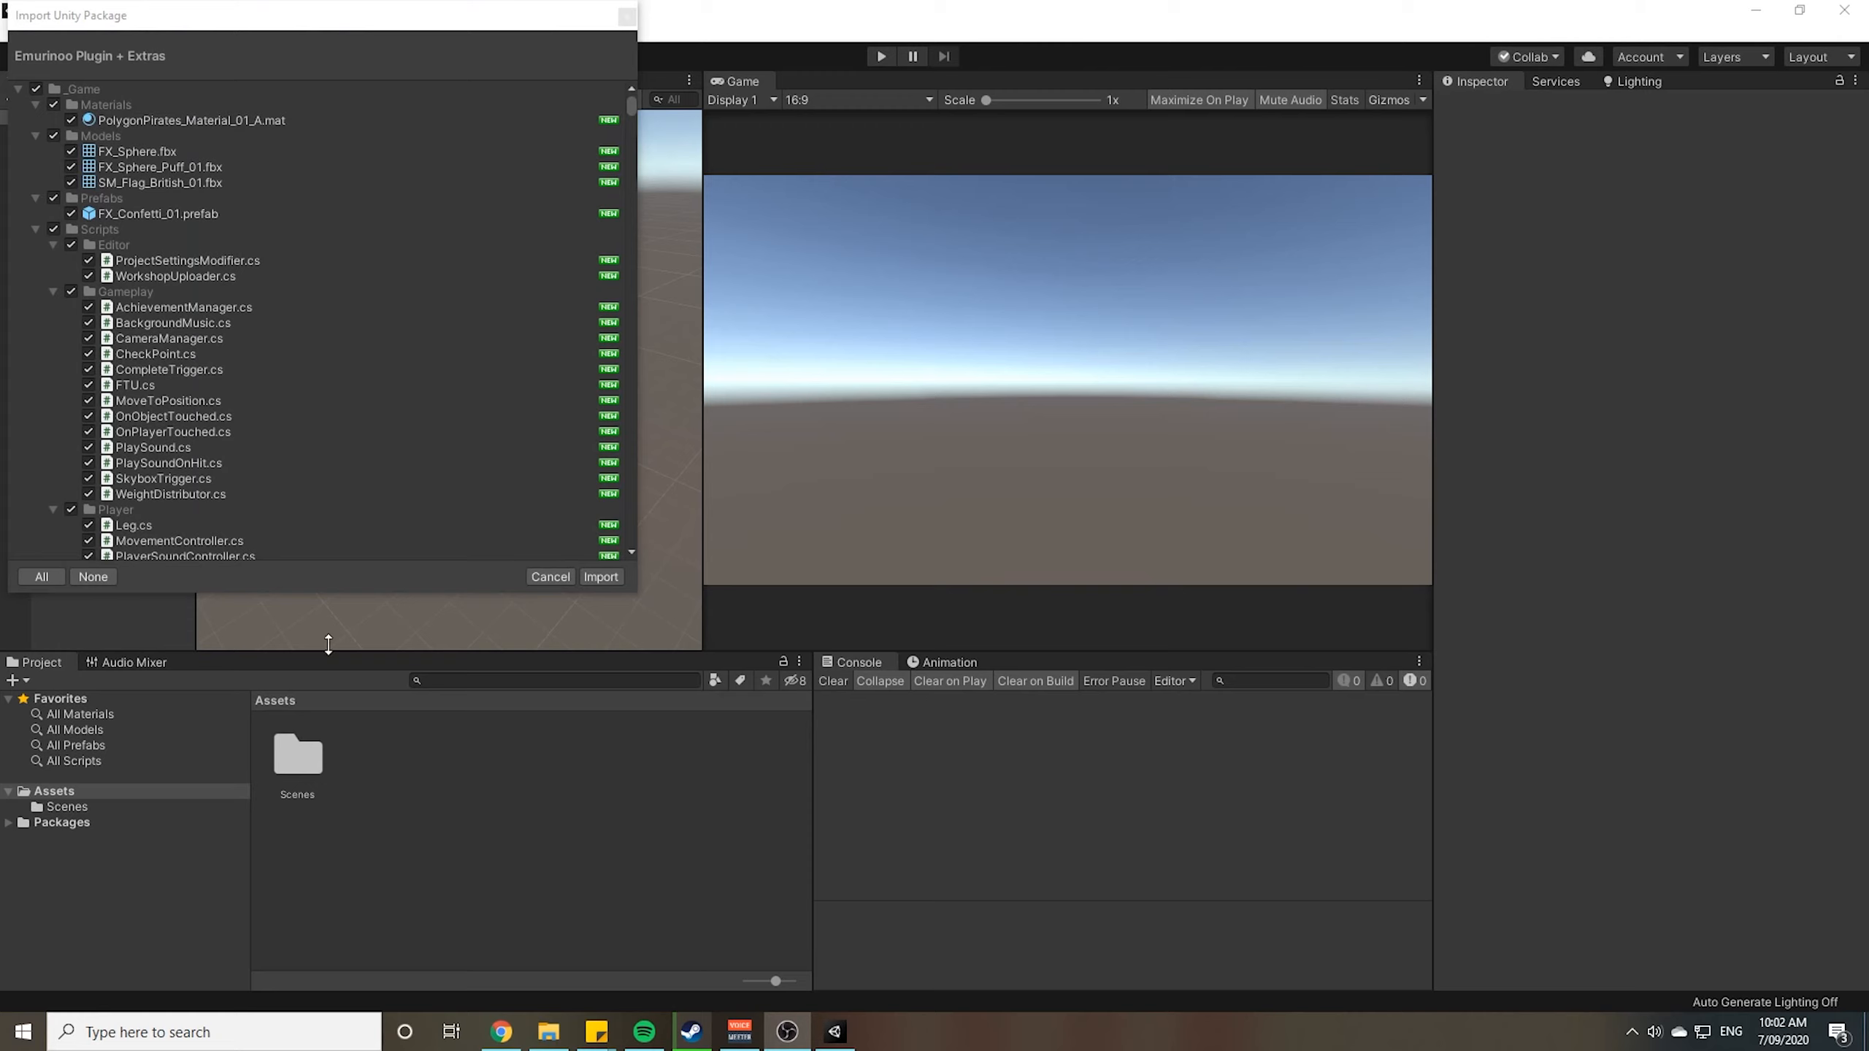
left_click_drag(323, 16, 352, 34)
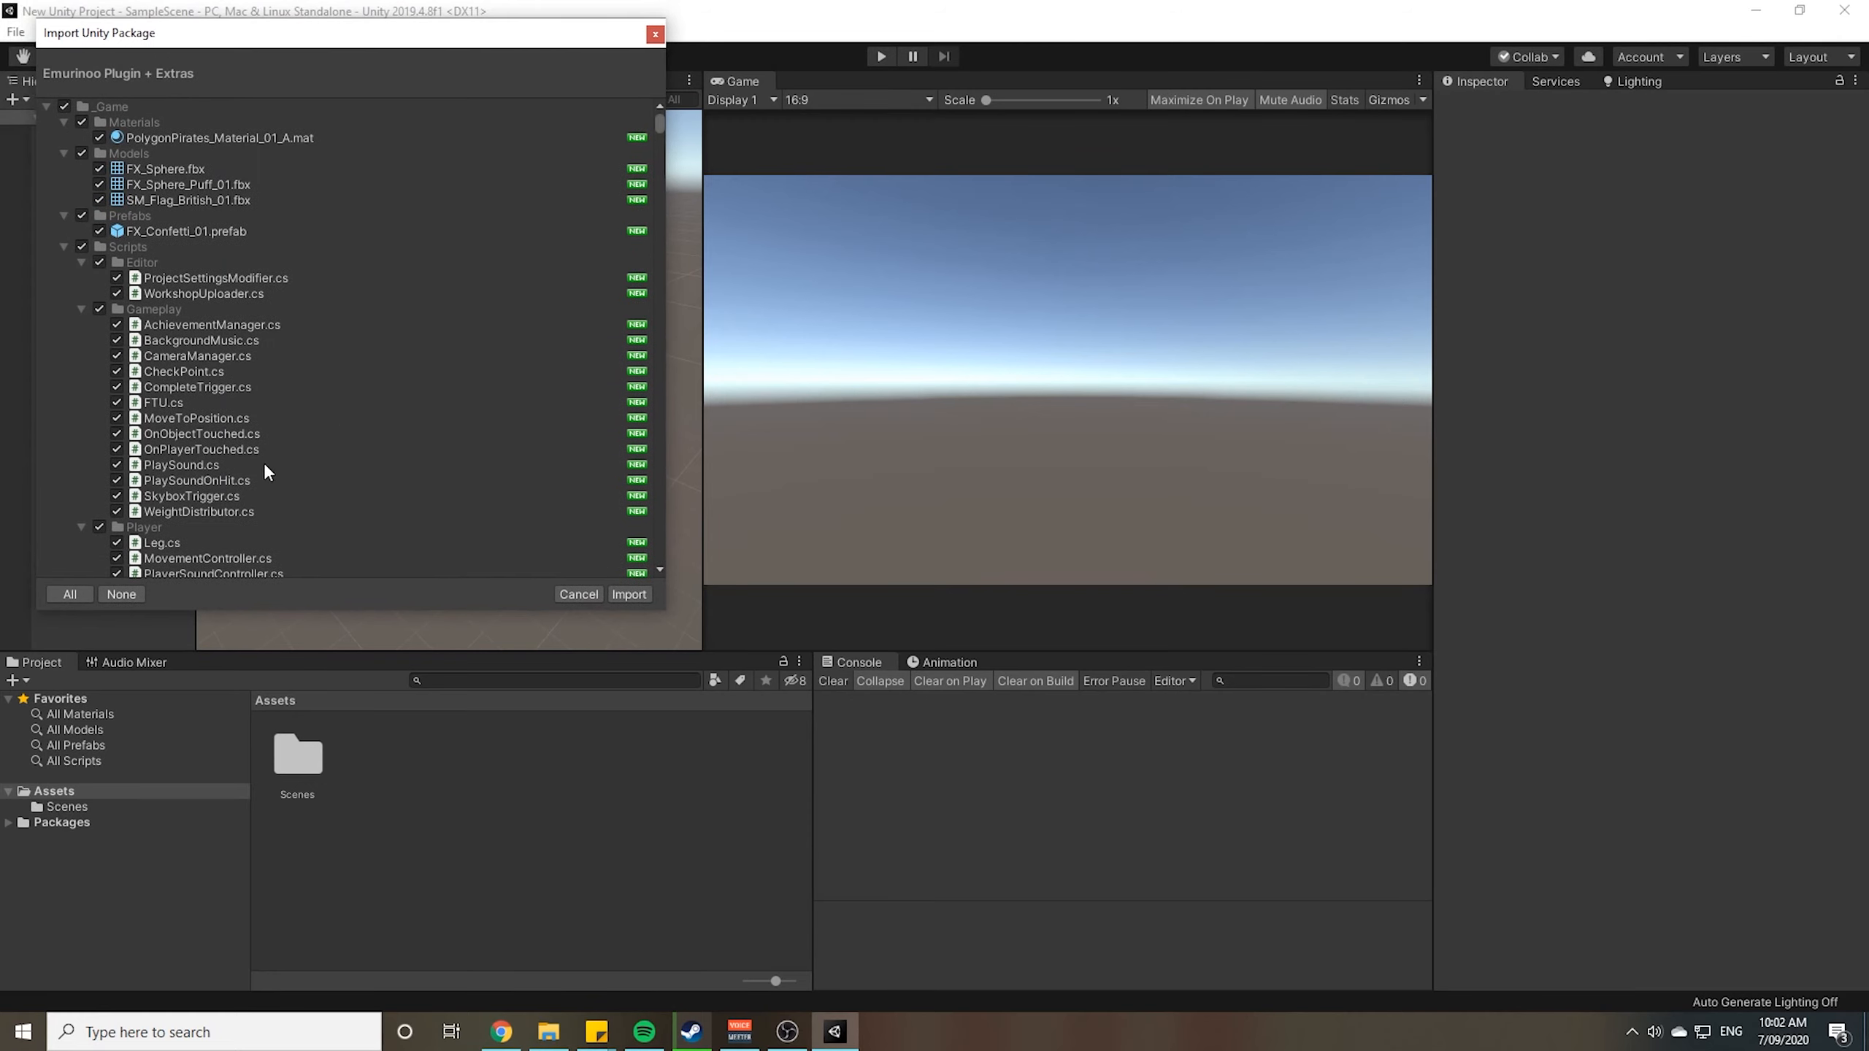
left_click(634, 595)
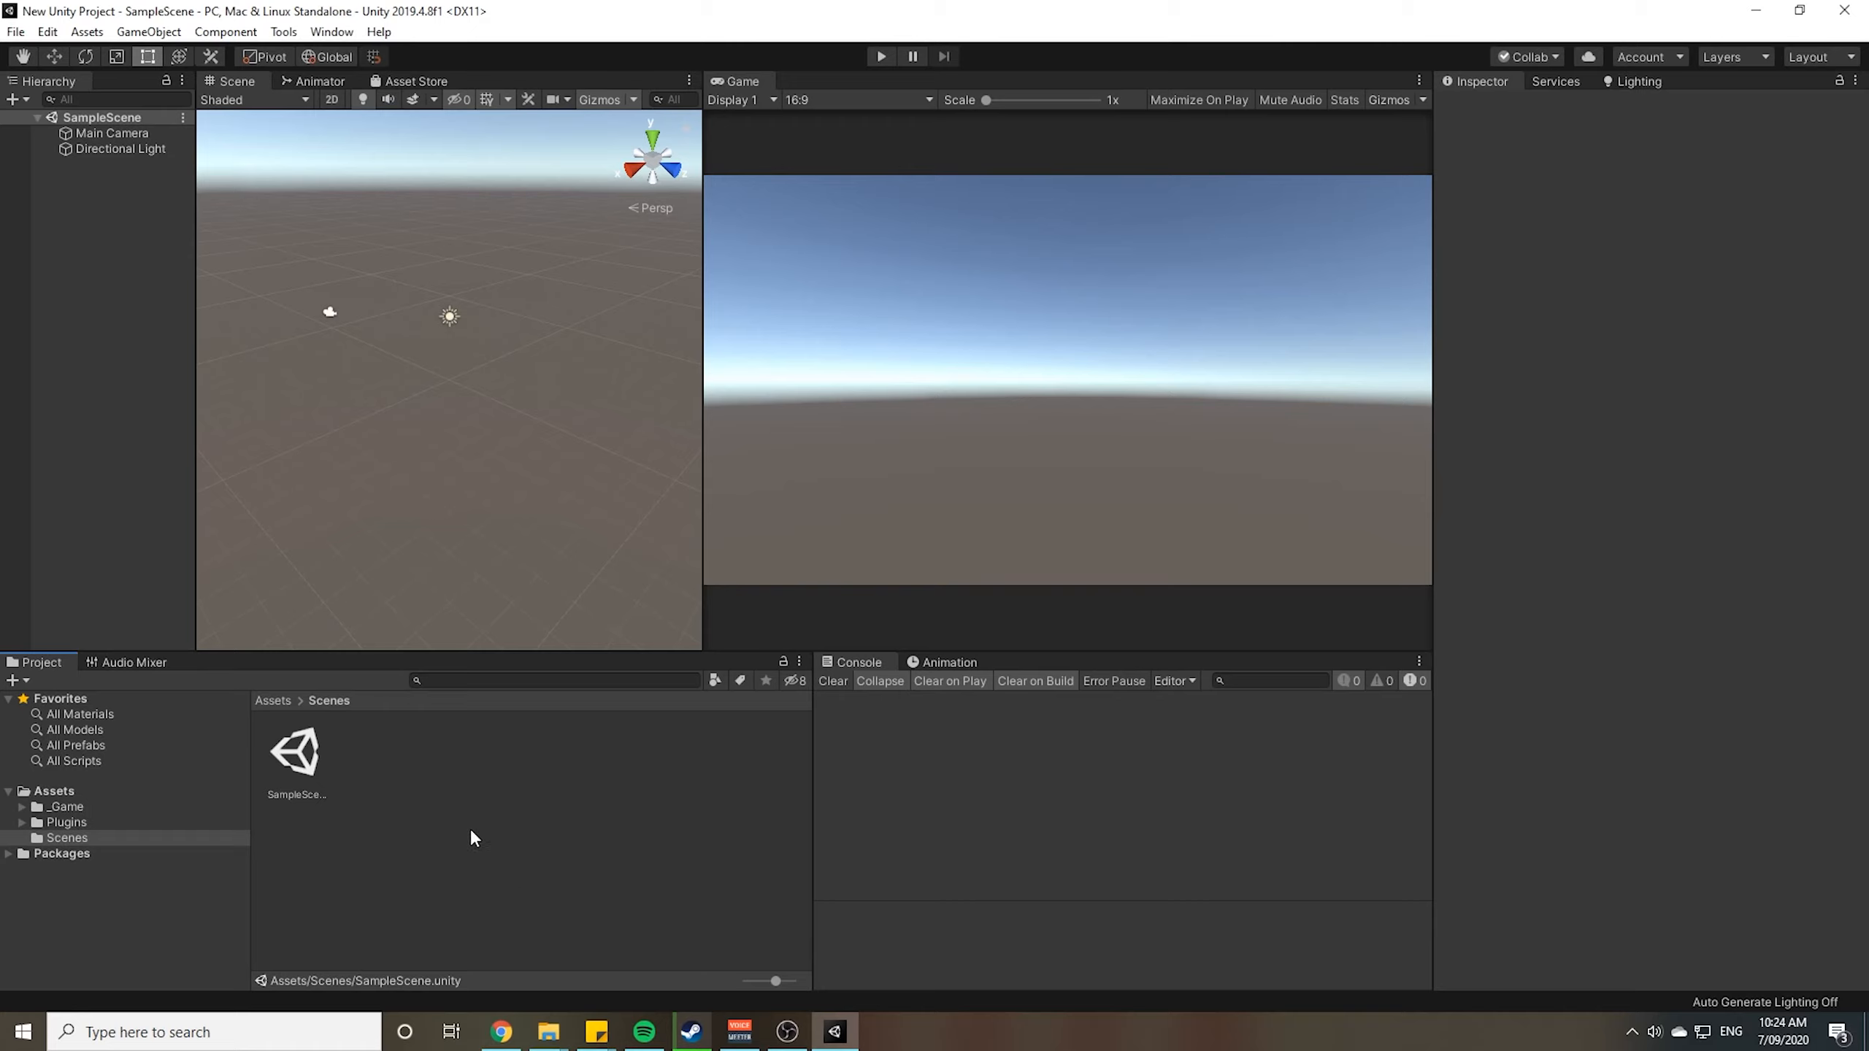
Look through the imported asset folders and open BaseScene from the Scenes folder inside _Game
left_click(91, 809)
left_click(79, 821)
left_click(91, 838)
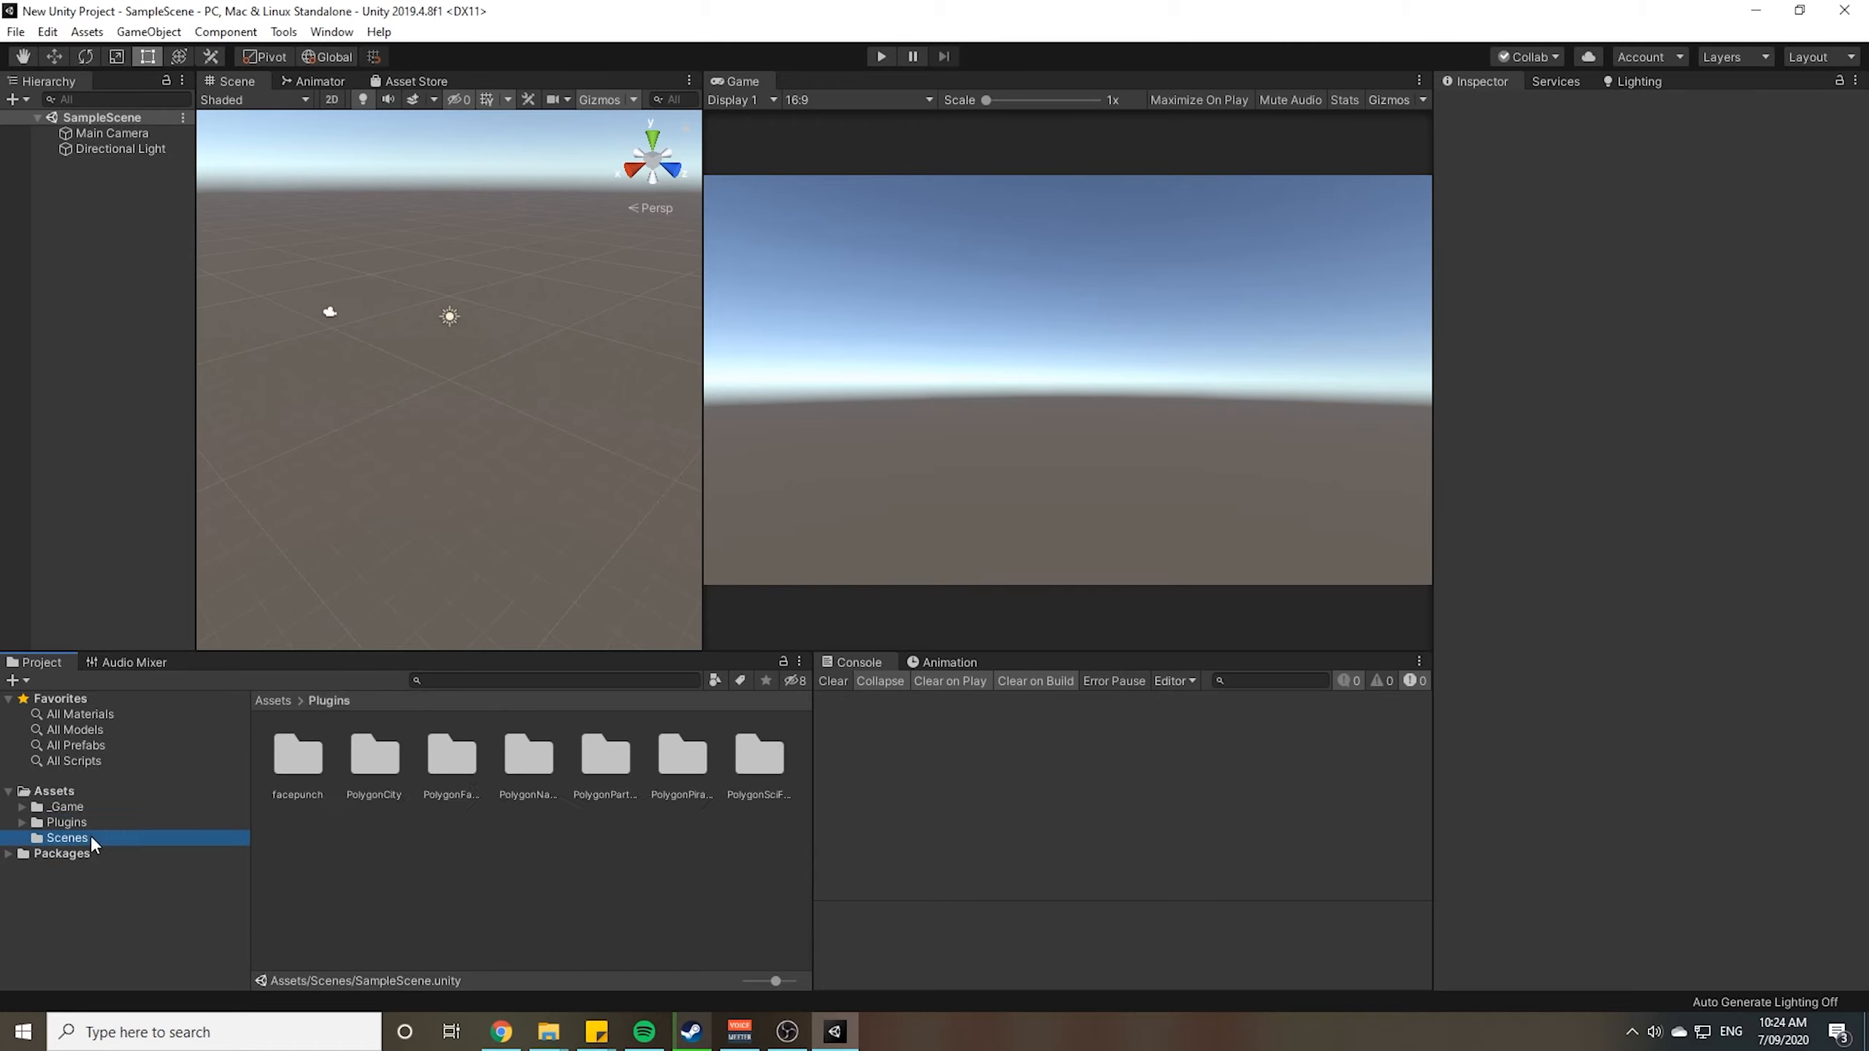
left_click(125, 804)
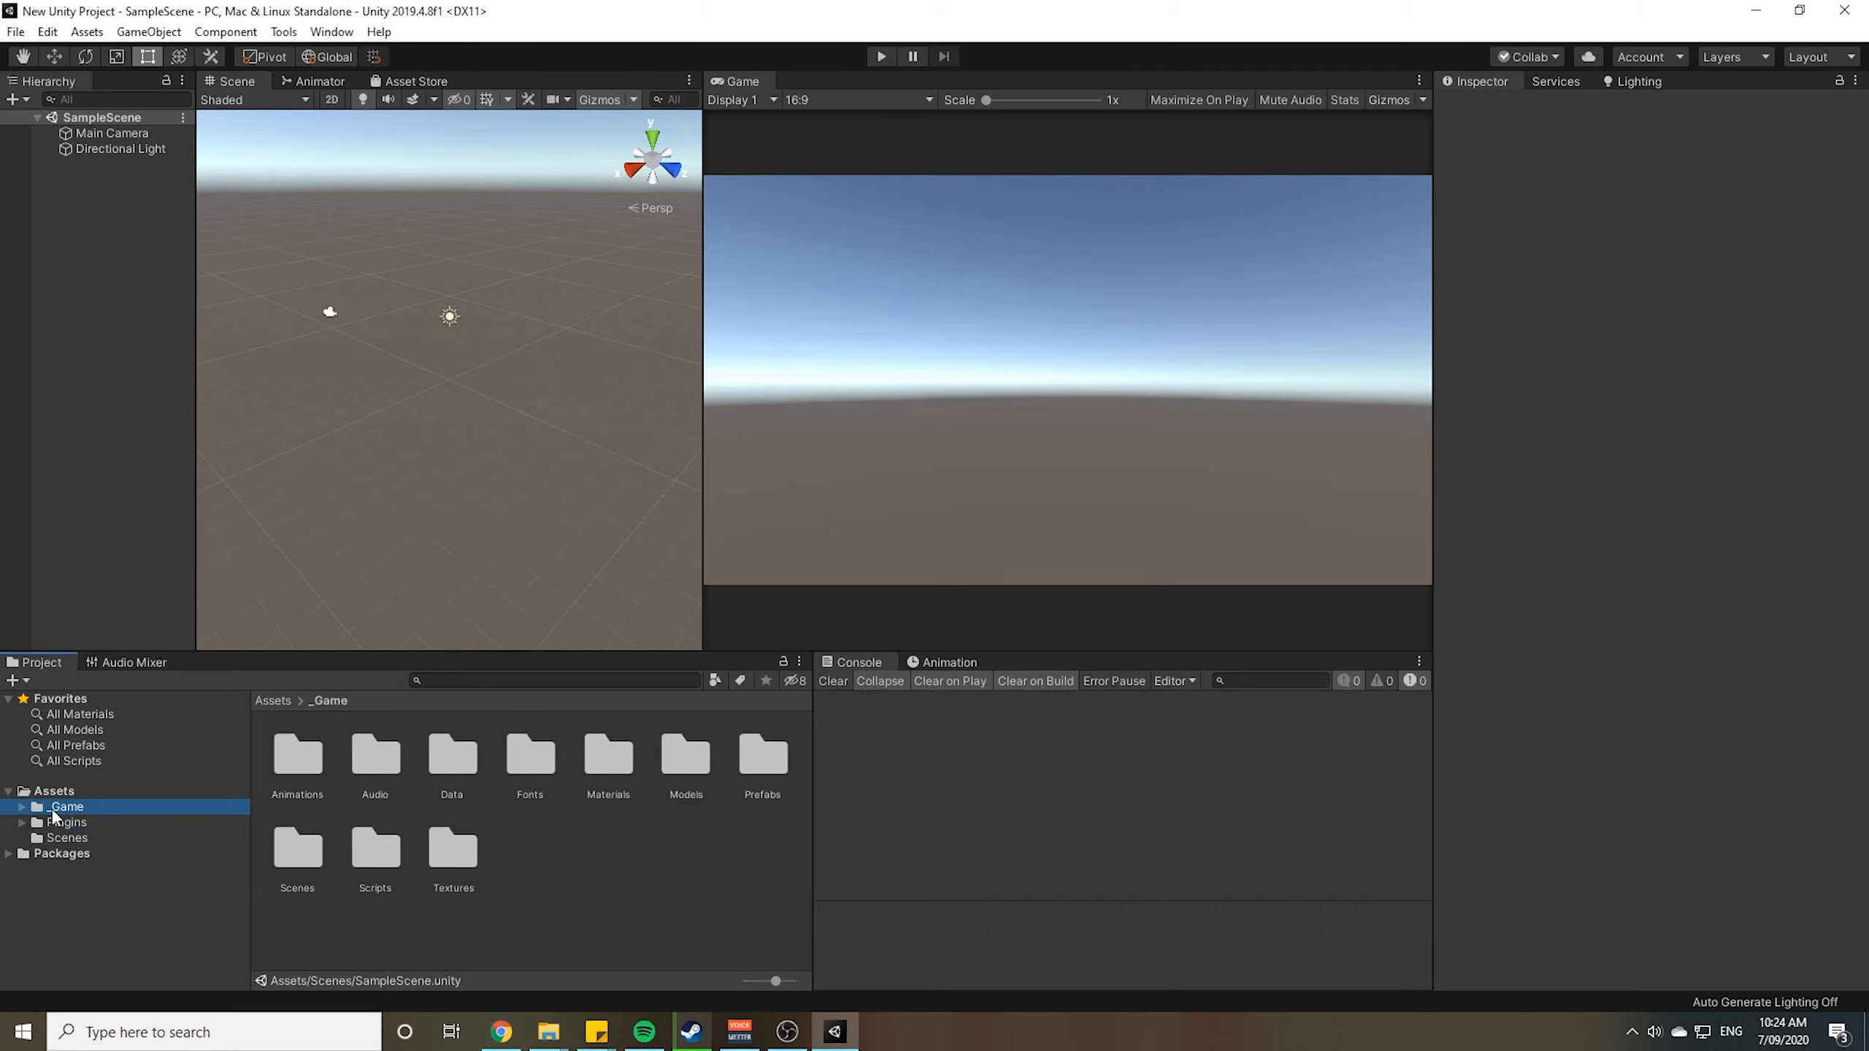
double_click(291, 858)
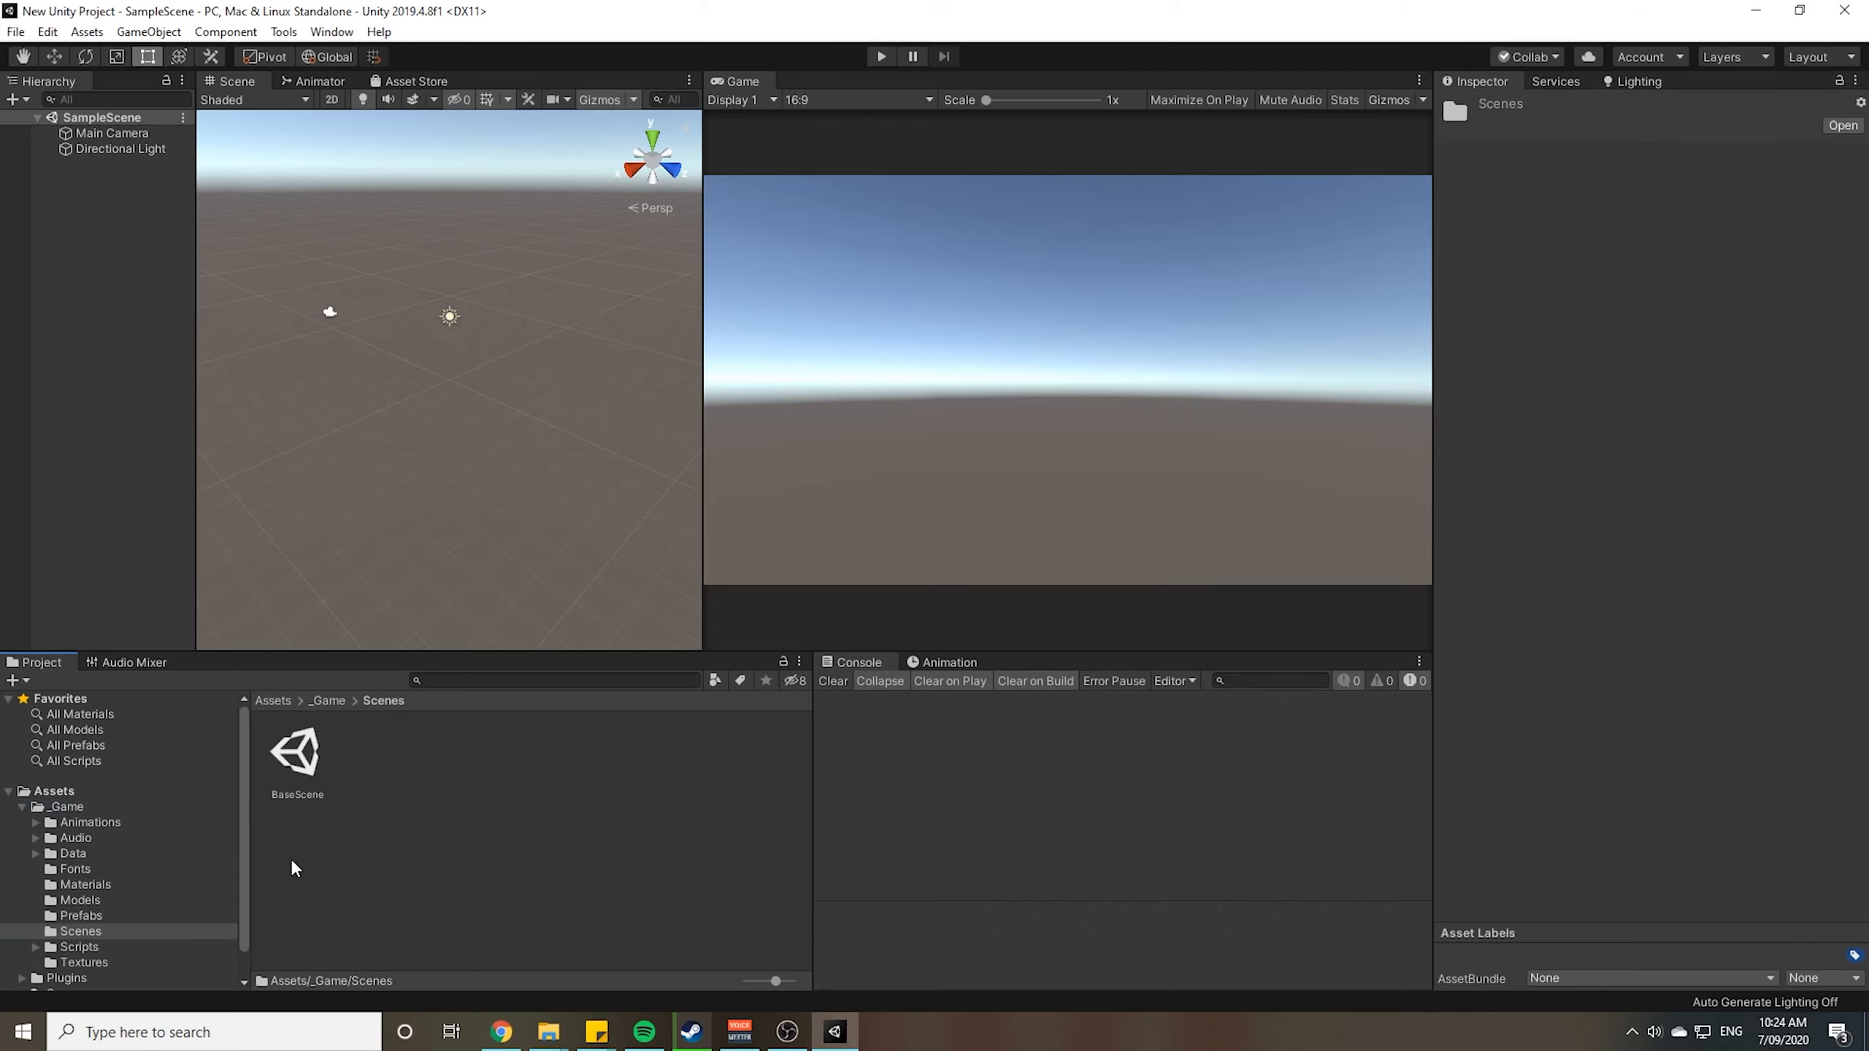
double_click(303, 782)
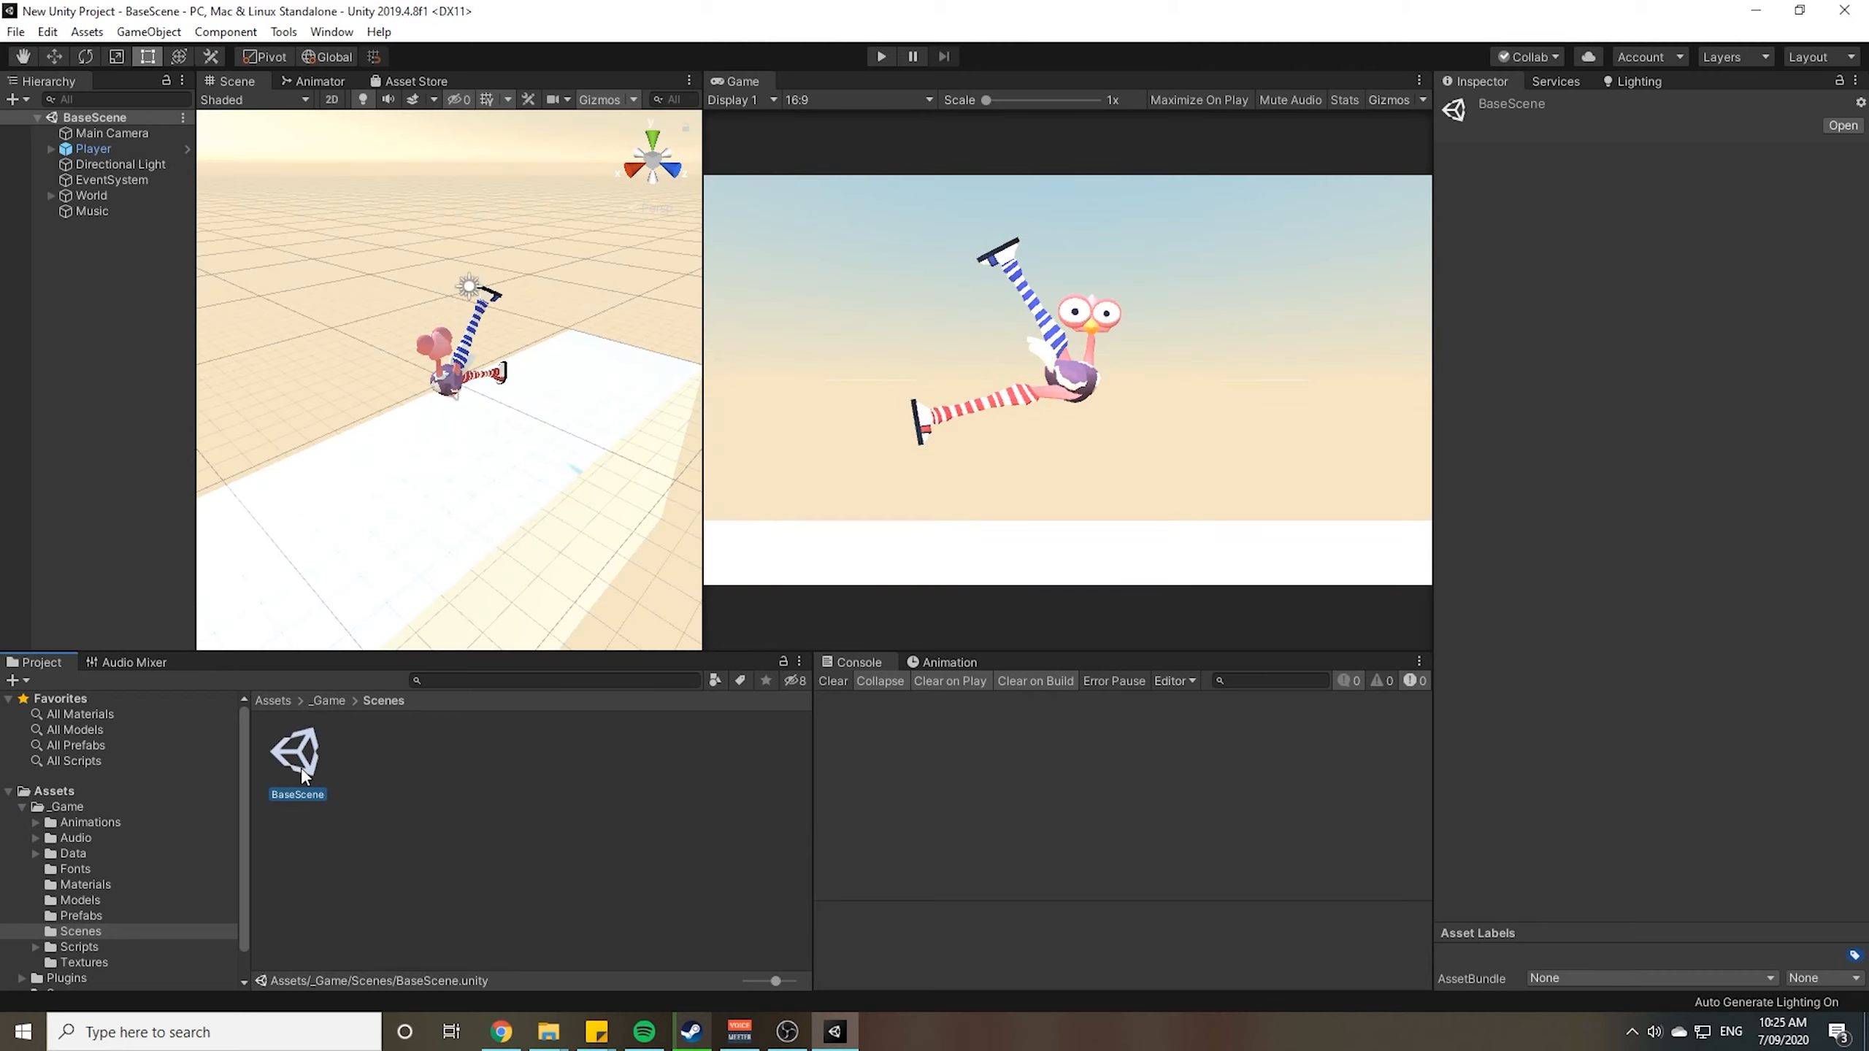
Switch the Scene view to 2D and test BaseScene in Play mode, stopping it at the end
left_click(332, 100)
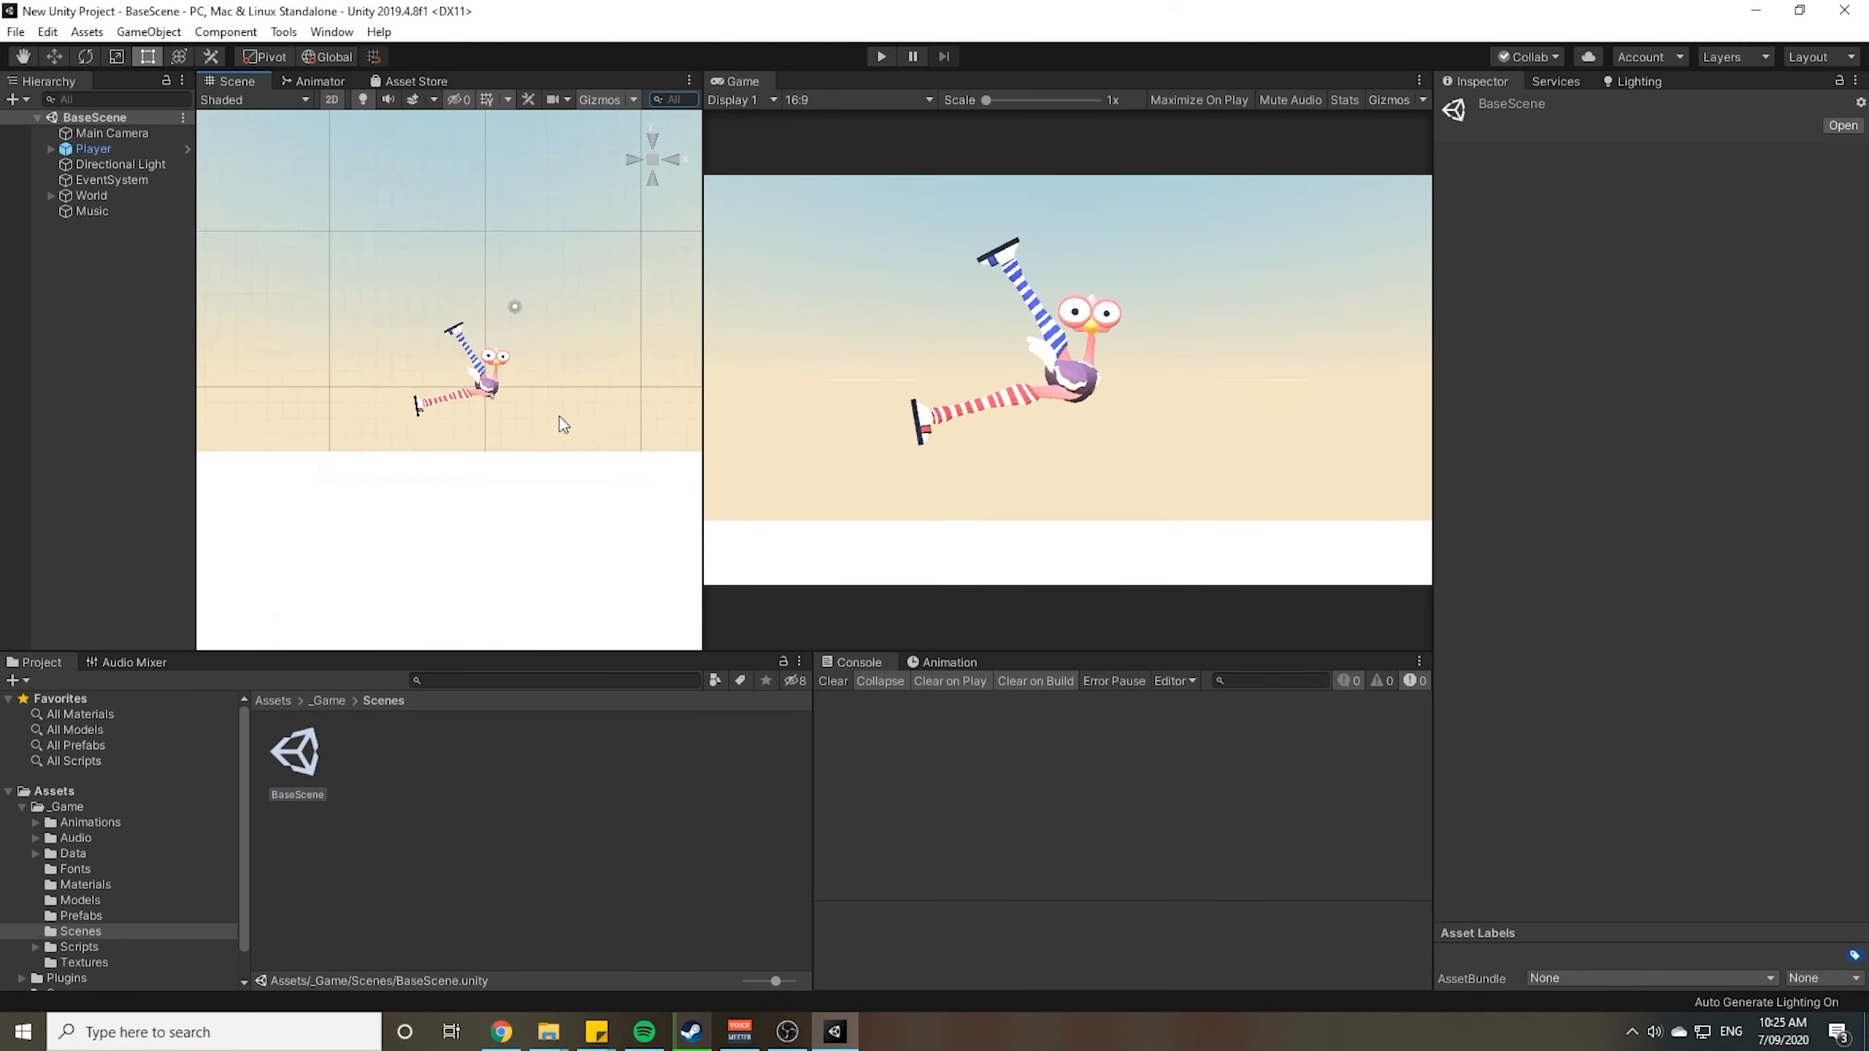
scroll(559, 417, "down", 8)
middle_click_drag(559, 419, 385, 430)
scroll(342, 420, "down", 6)
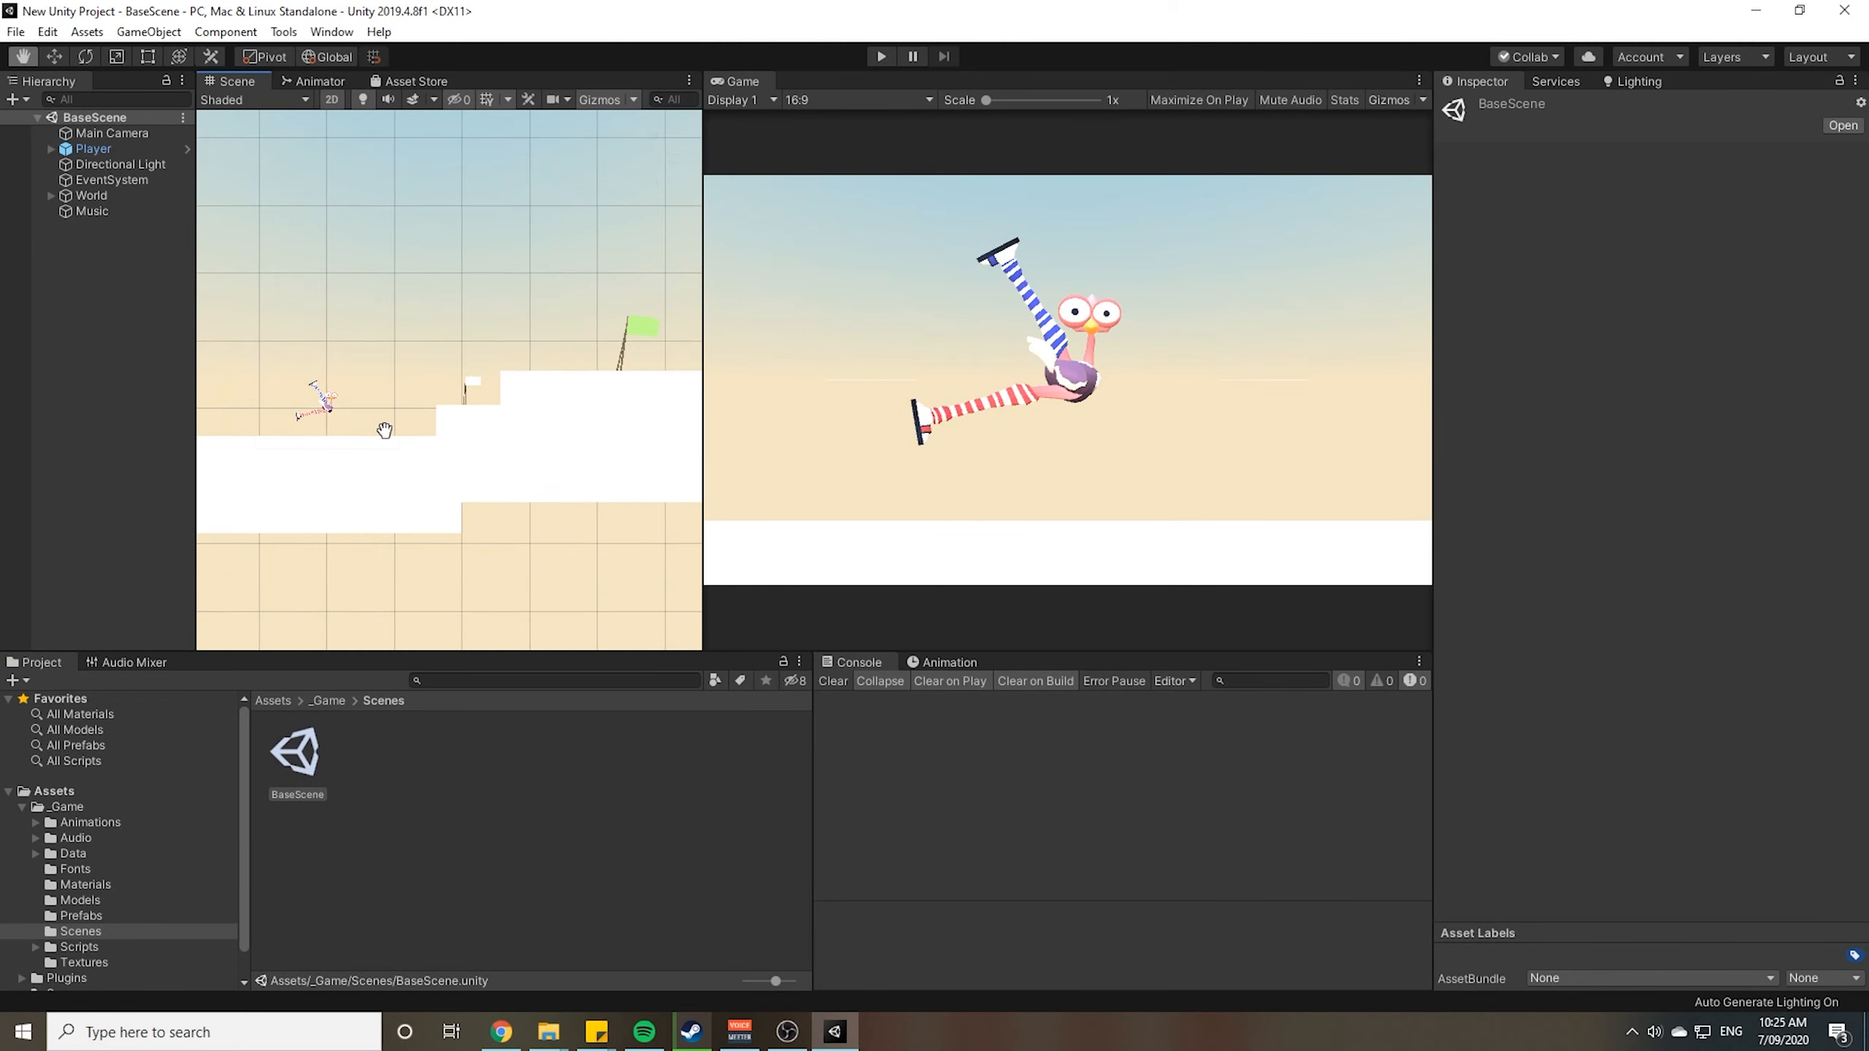
left_click(882, 56)
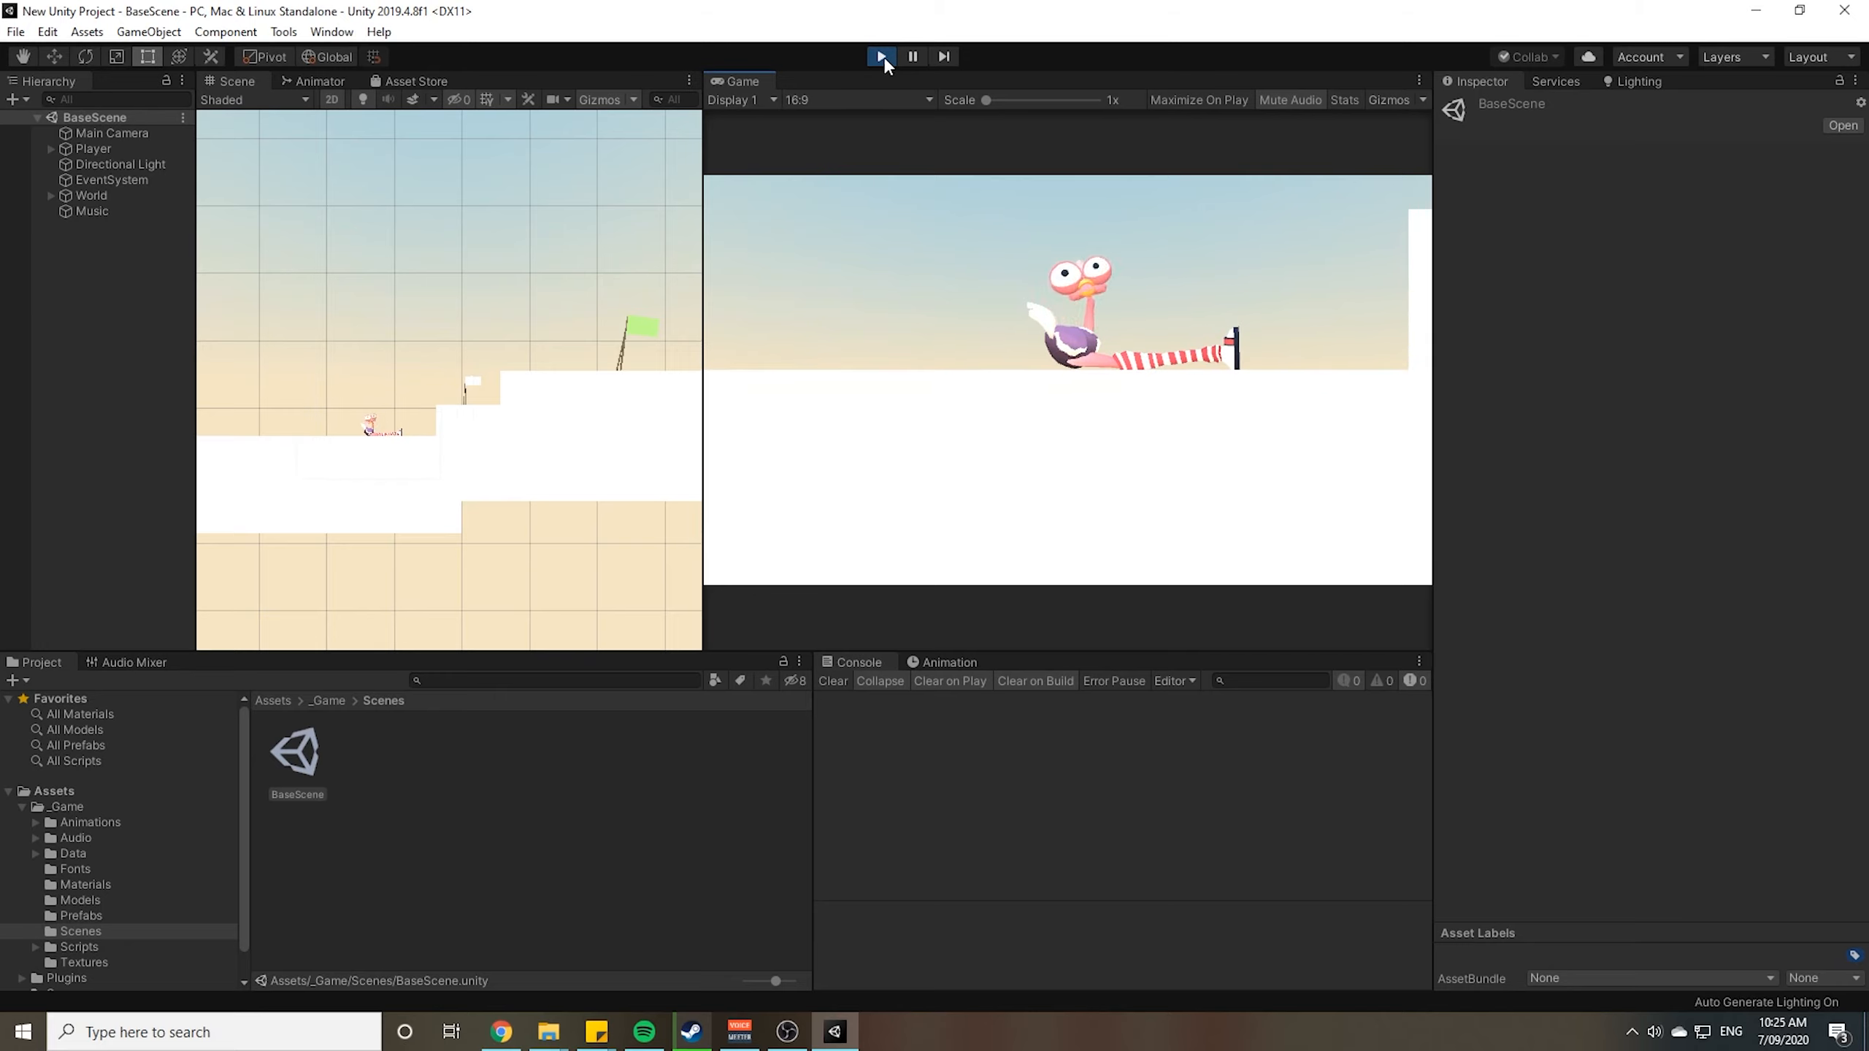
left_click(881, 58)
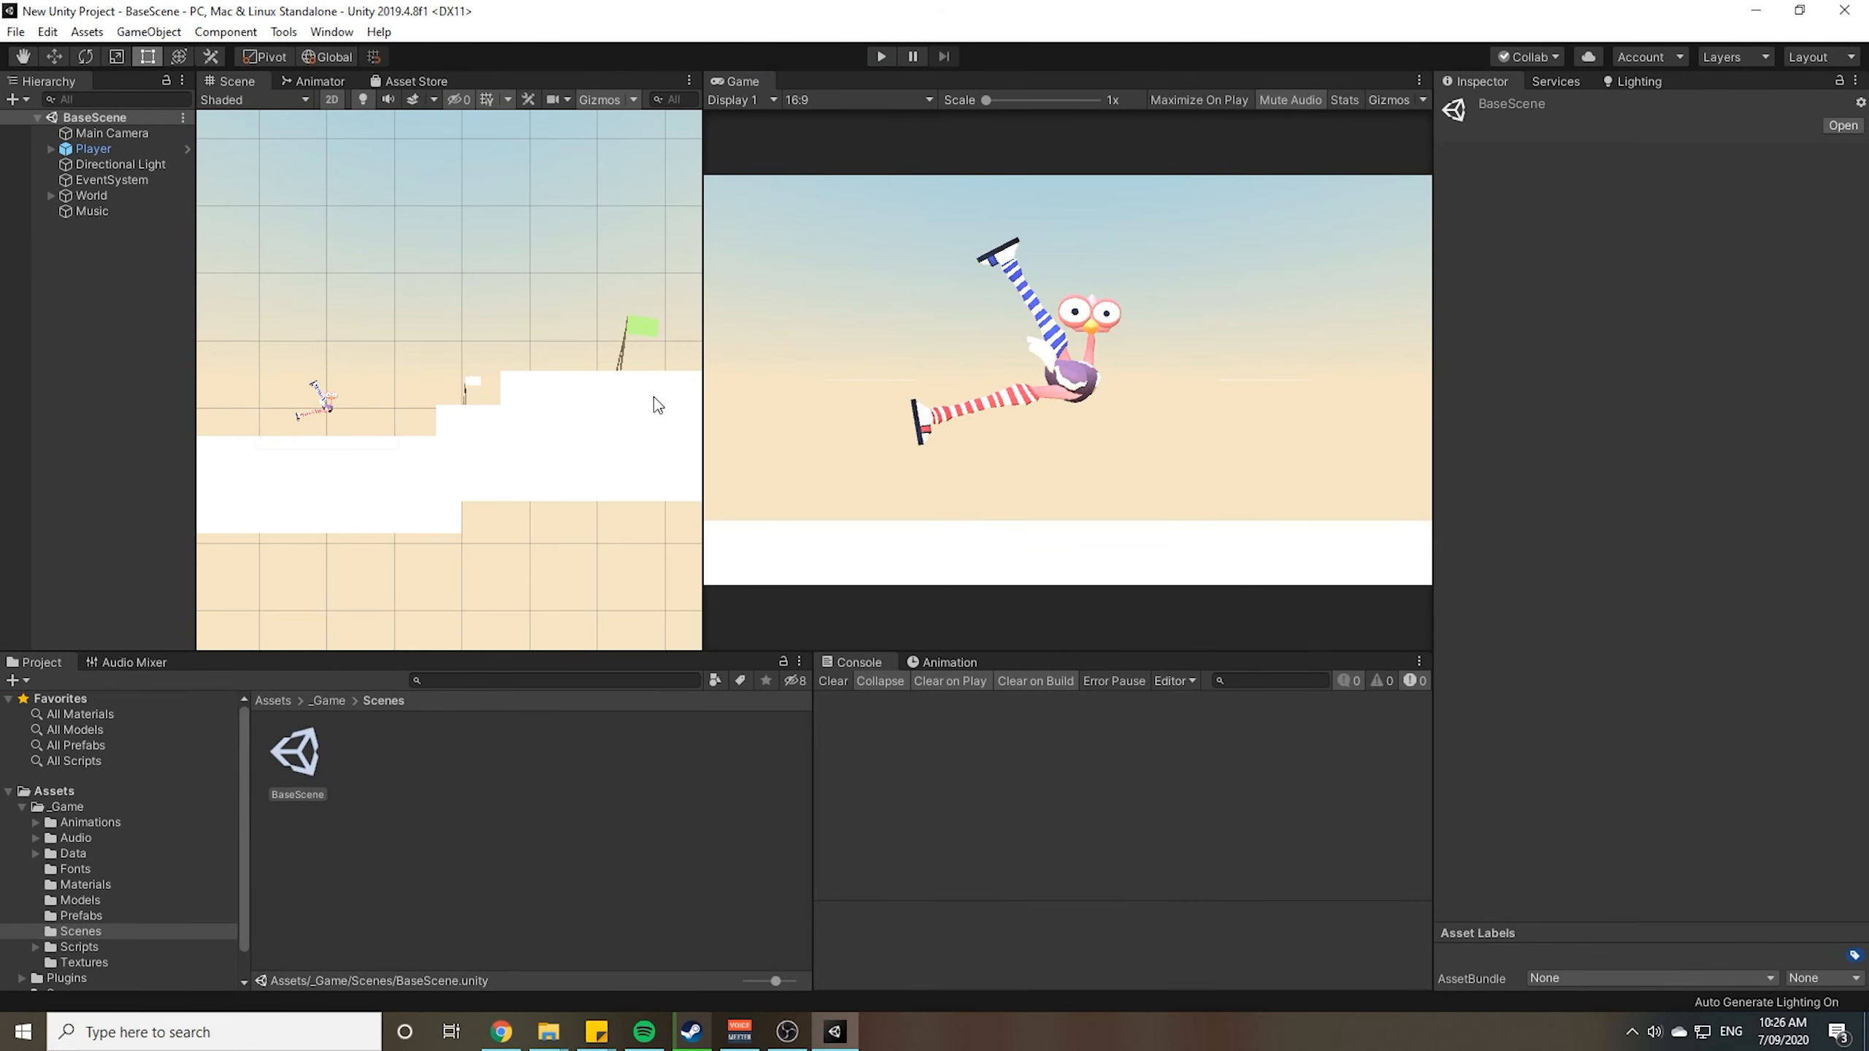
Collapse the _Game folder and expand Plugins to show the Polygon asset folders
left_click(21, 806)
left_click(44, 822)
left_click(21, 822)
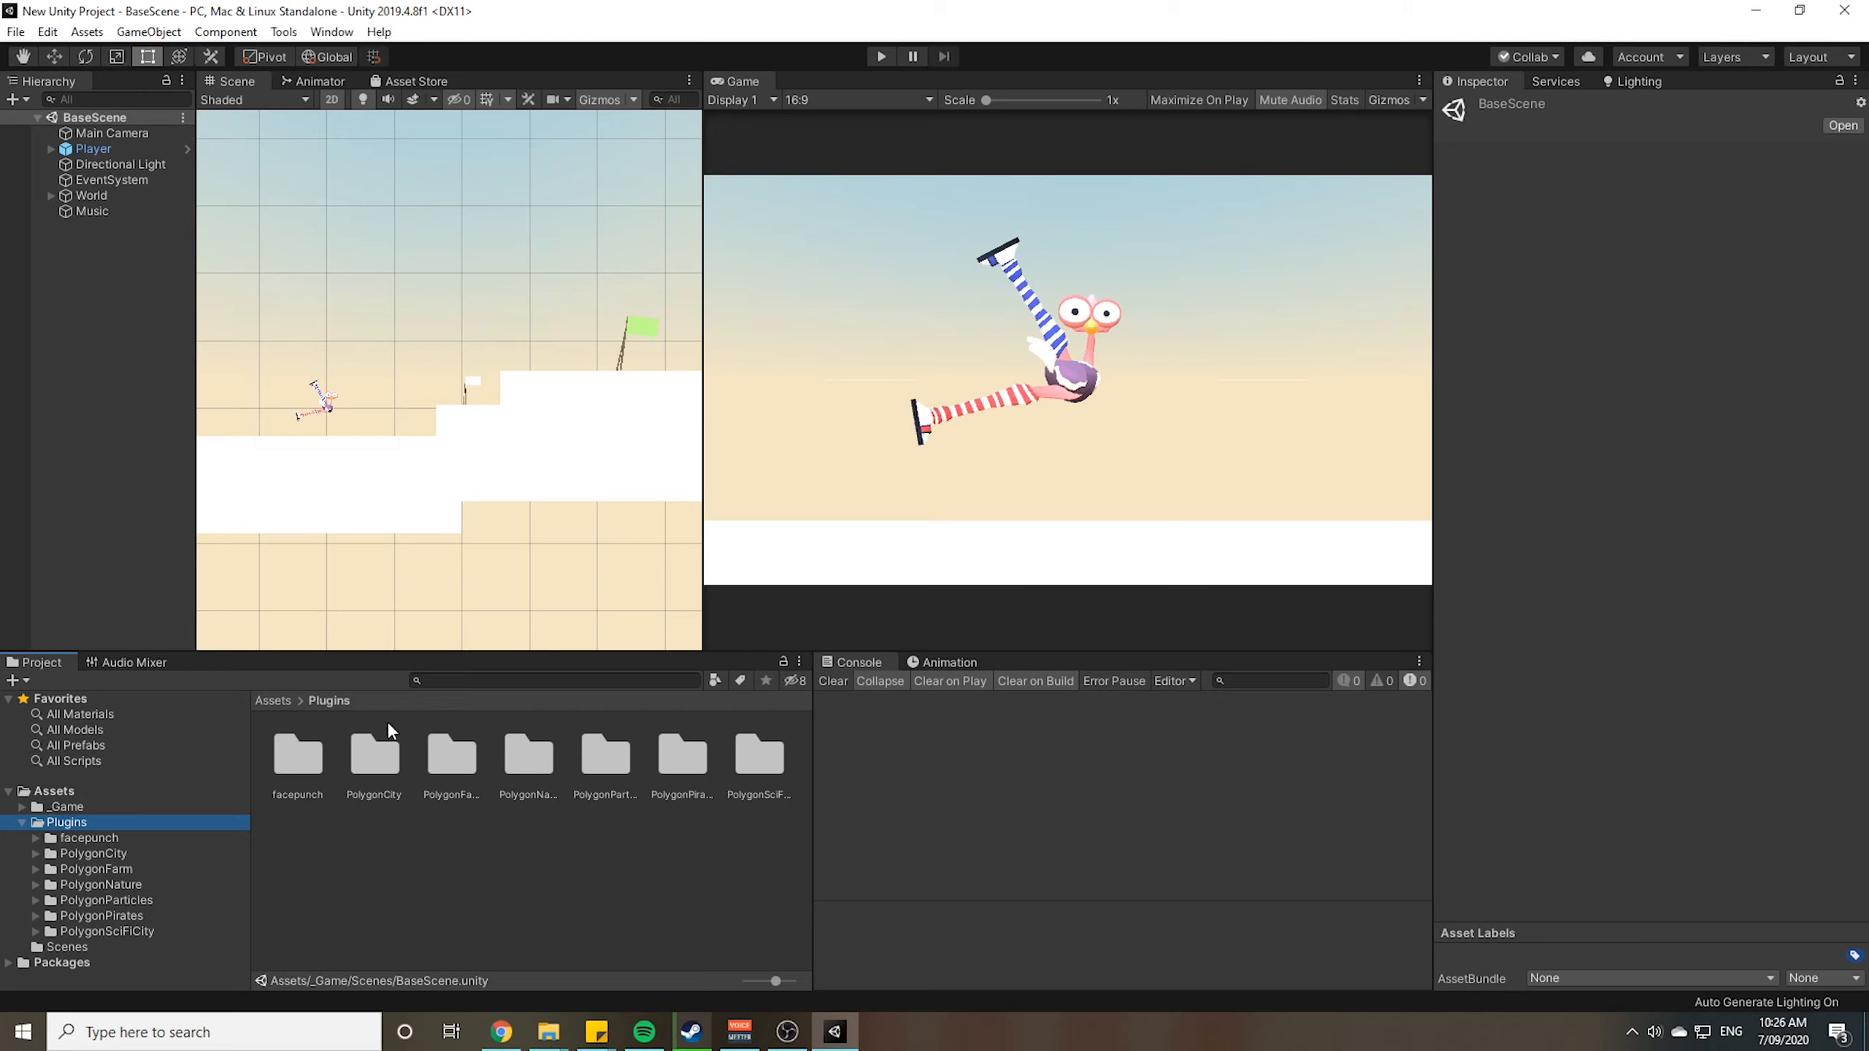
Select the CheckPoint object under World in the level and examine its components
scroll(462, 545, "down", 7)
middle_click_drag(461, 545, 492, 514)
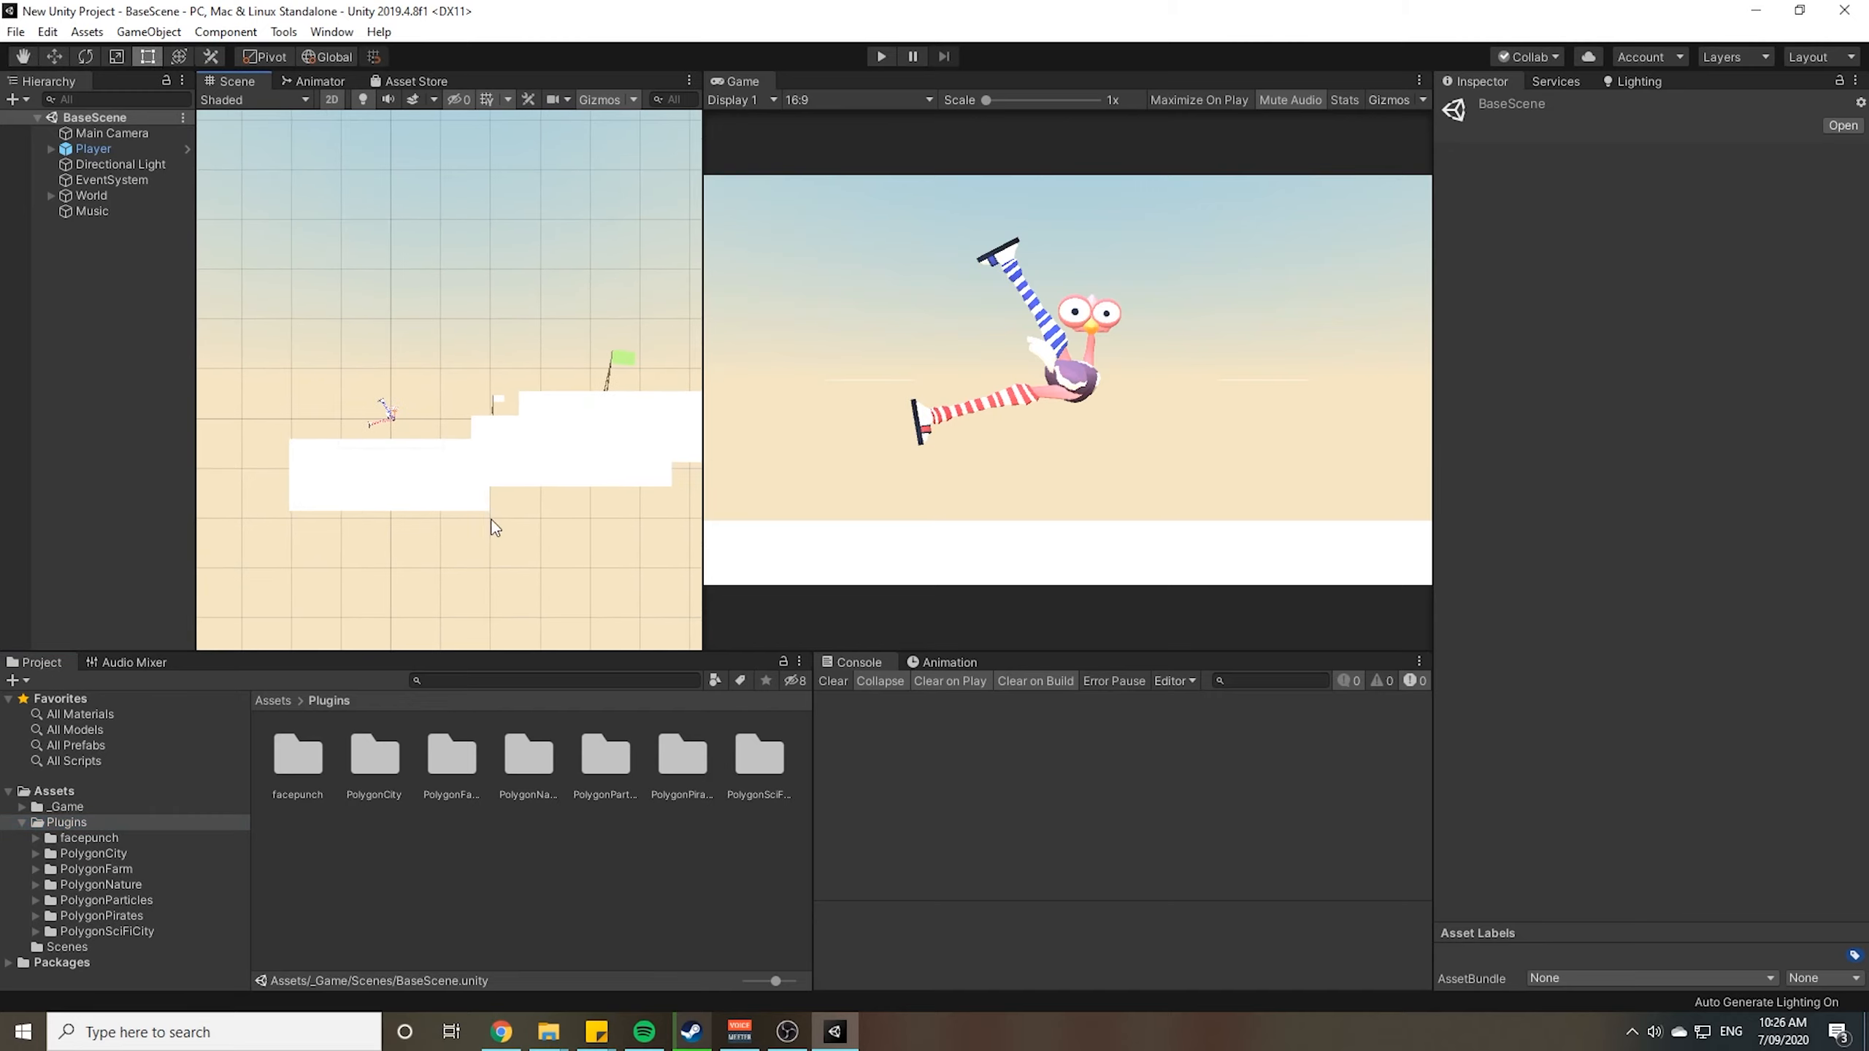
scroll(500, 471, "up", 3)
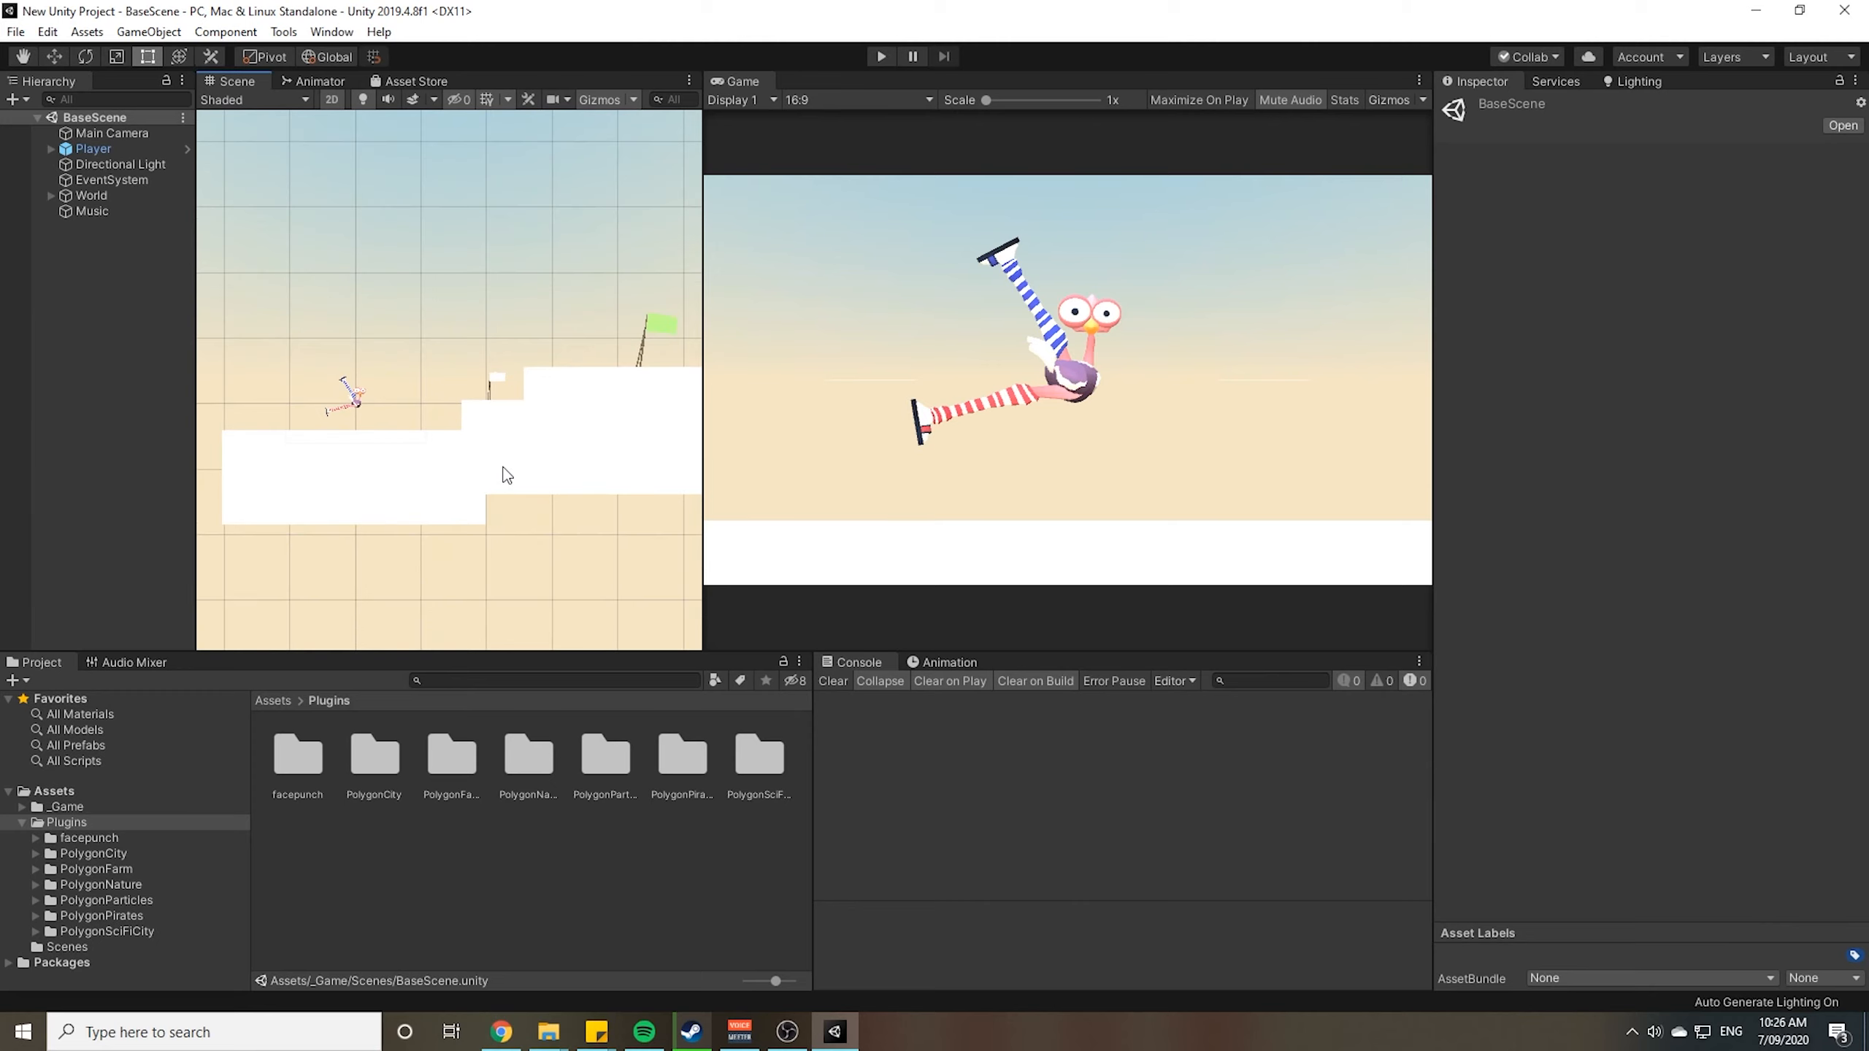
left_click(491, 363)
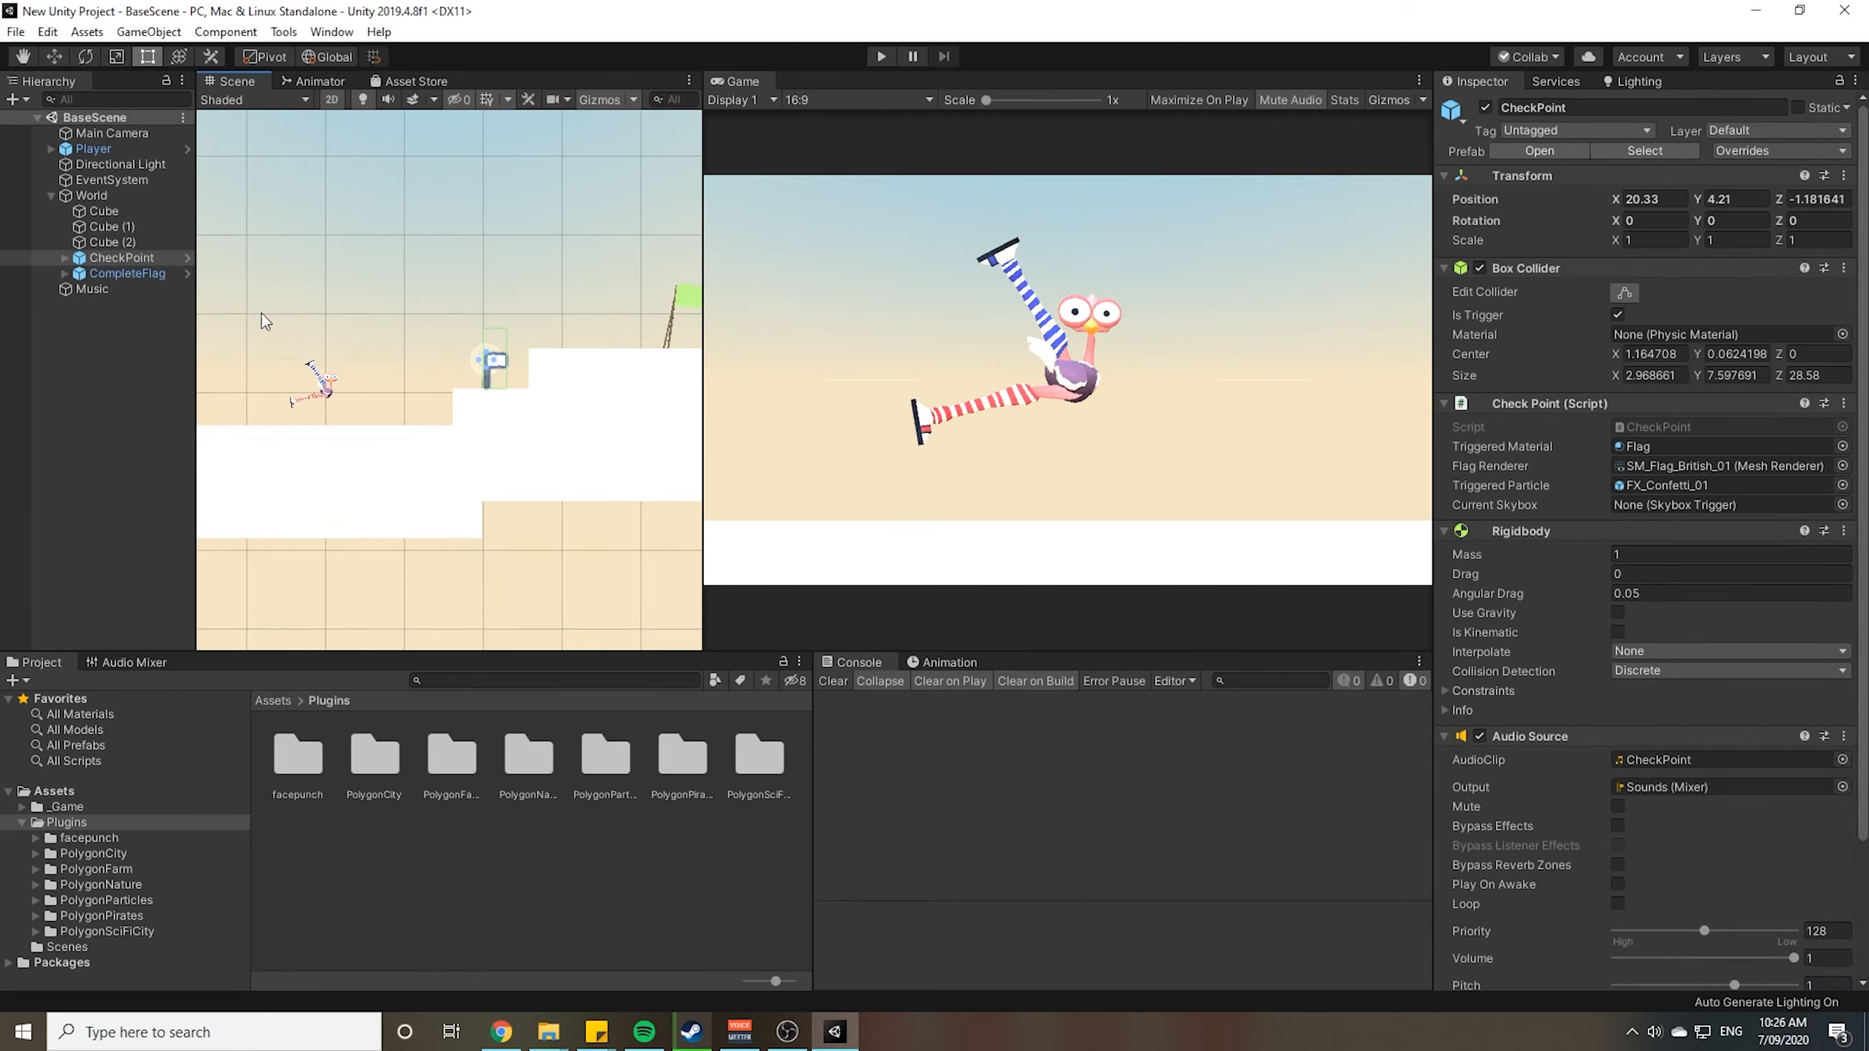
left_click(114, 256)
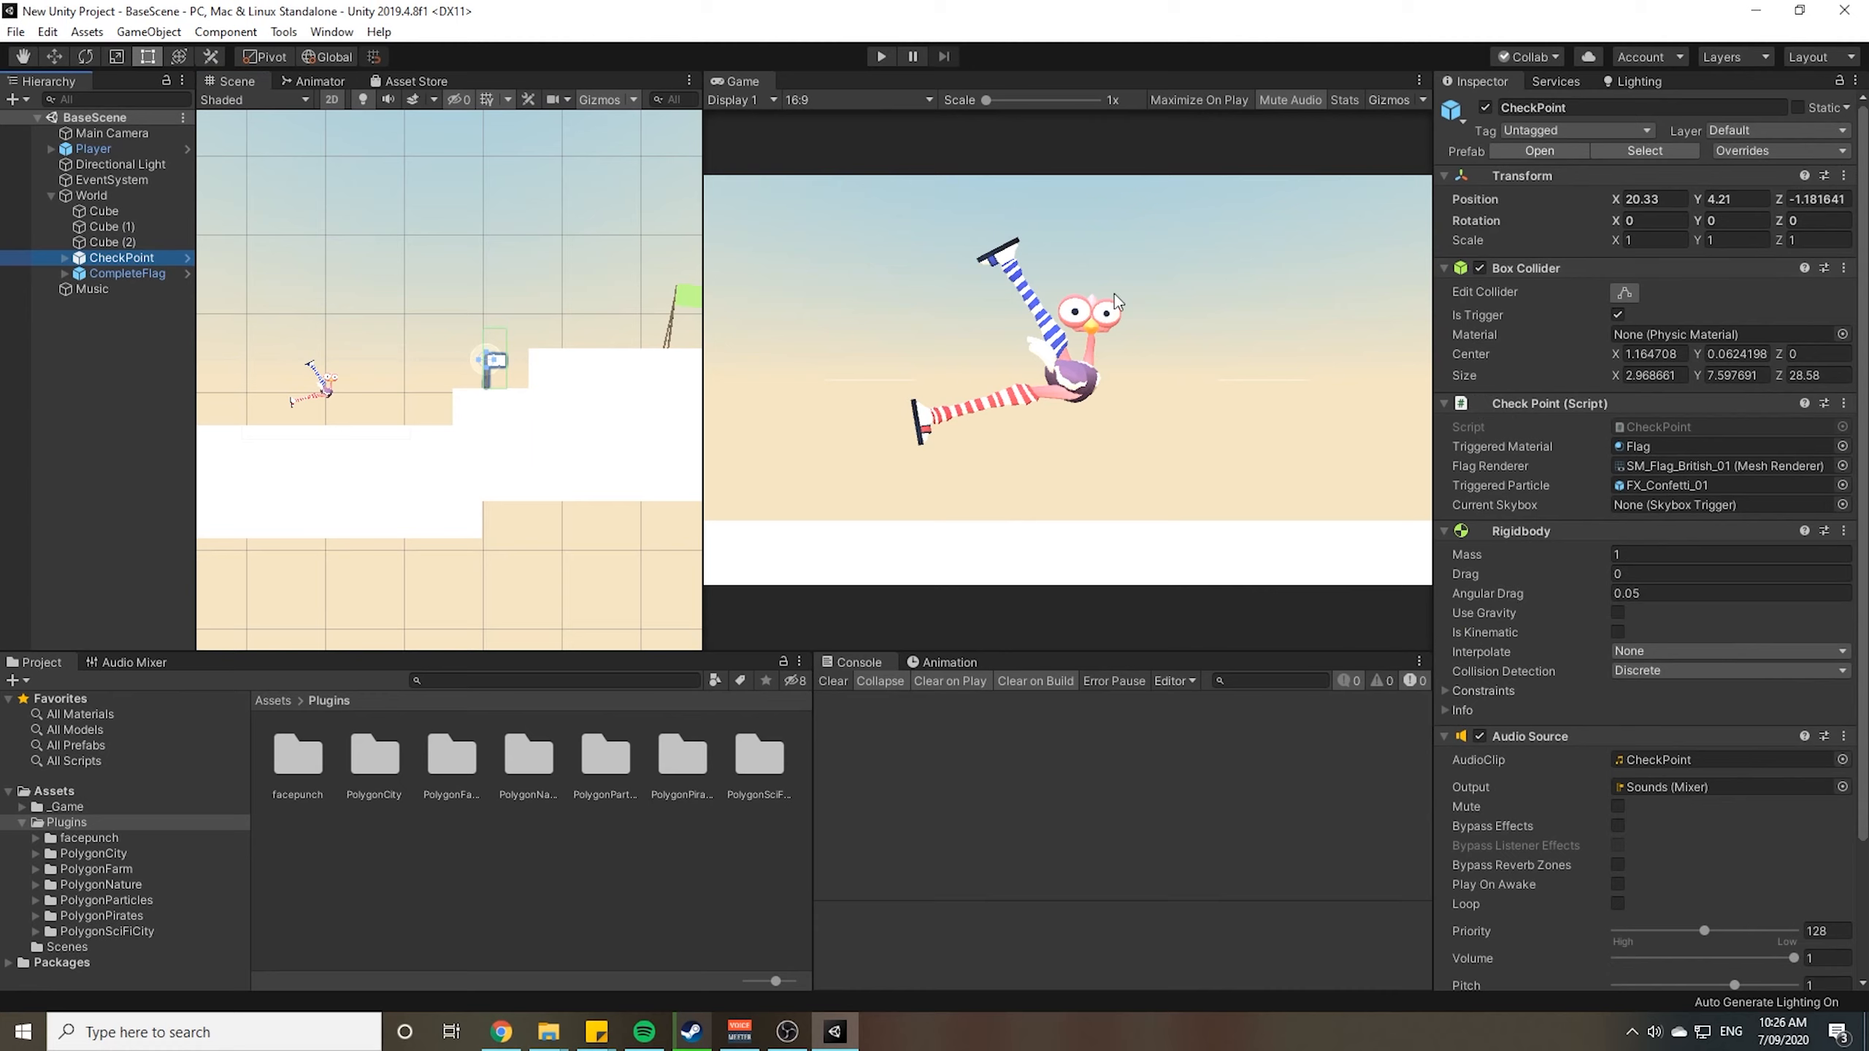
scroll(502, 327, "up", 2)
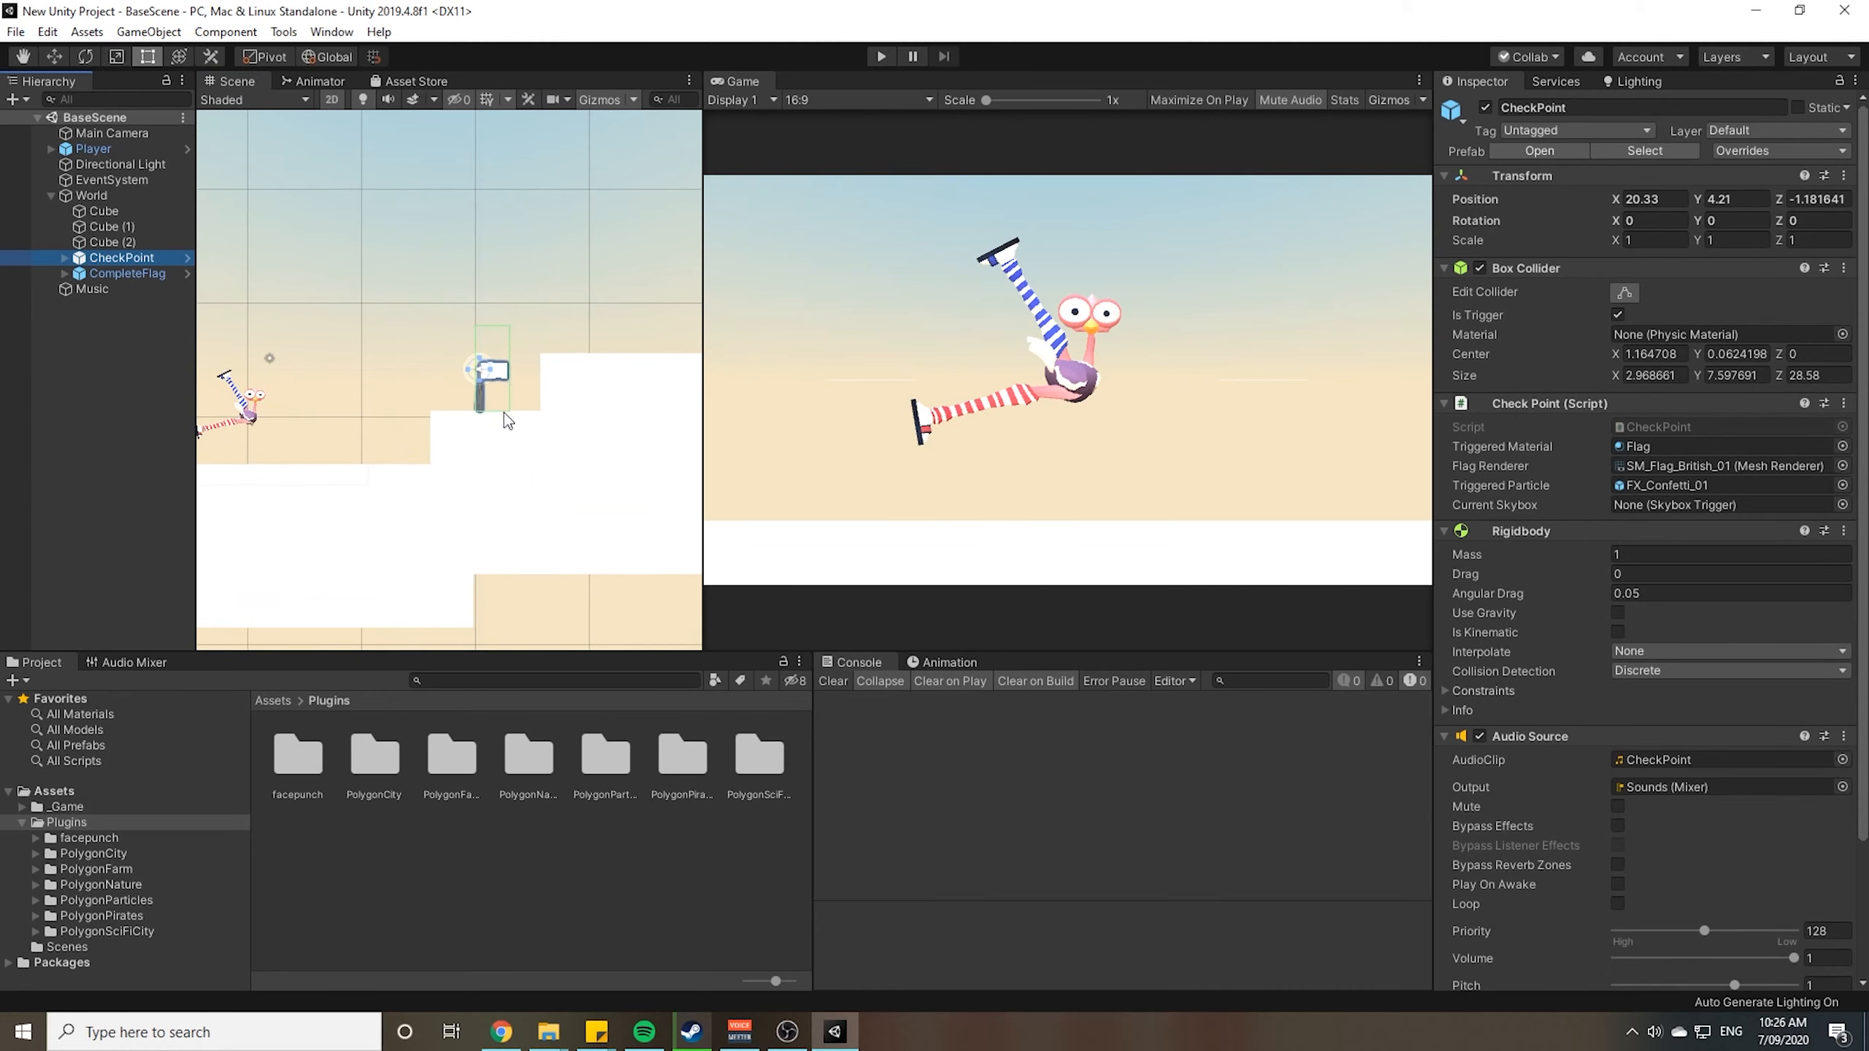
scroll(581, 465, "down", 1)
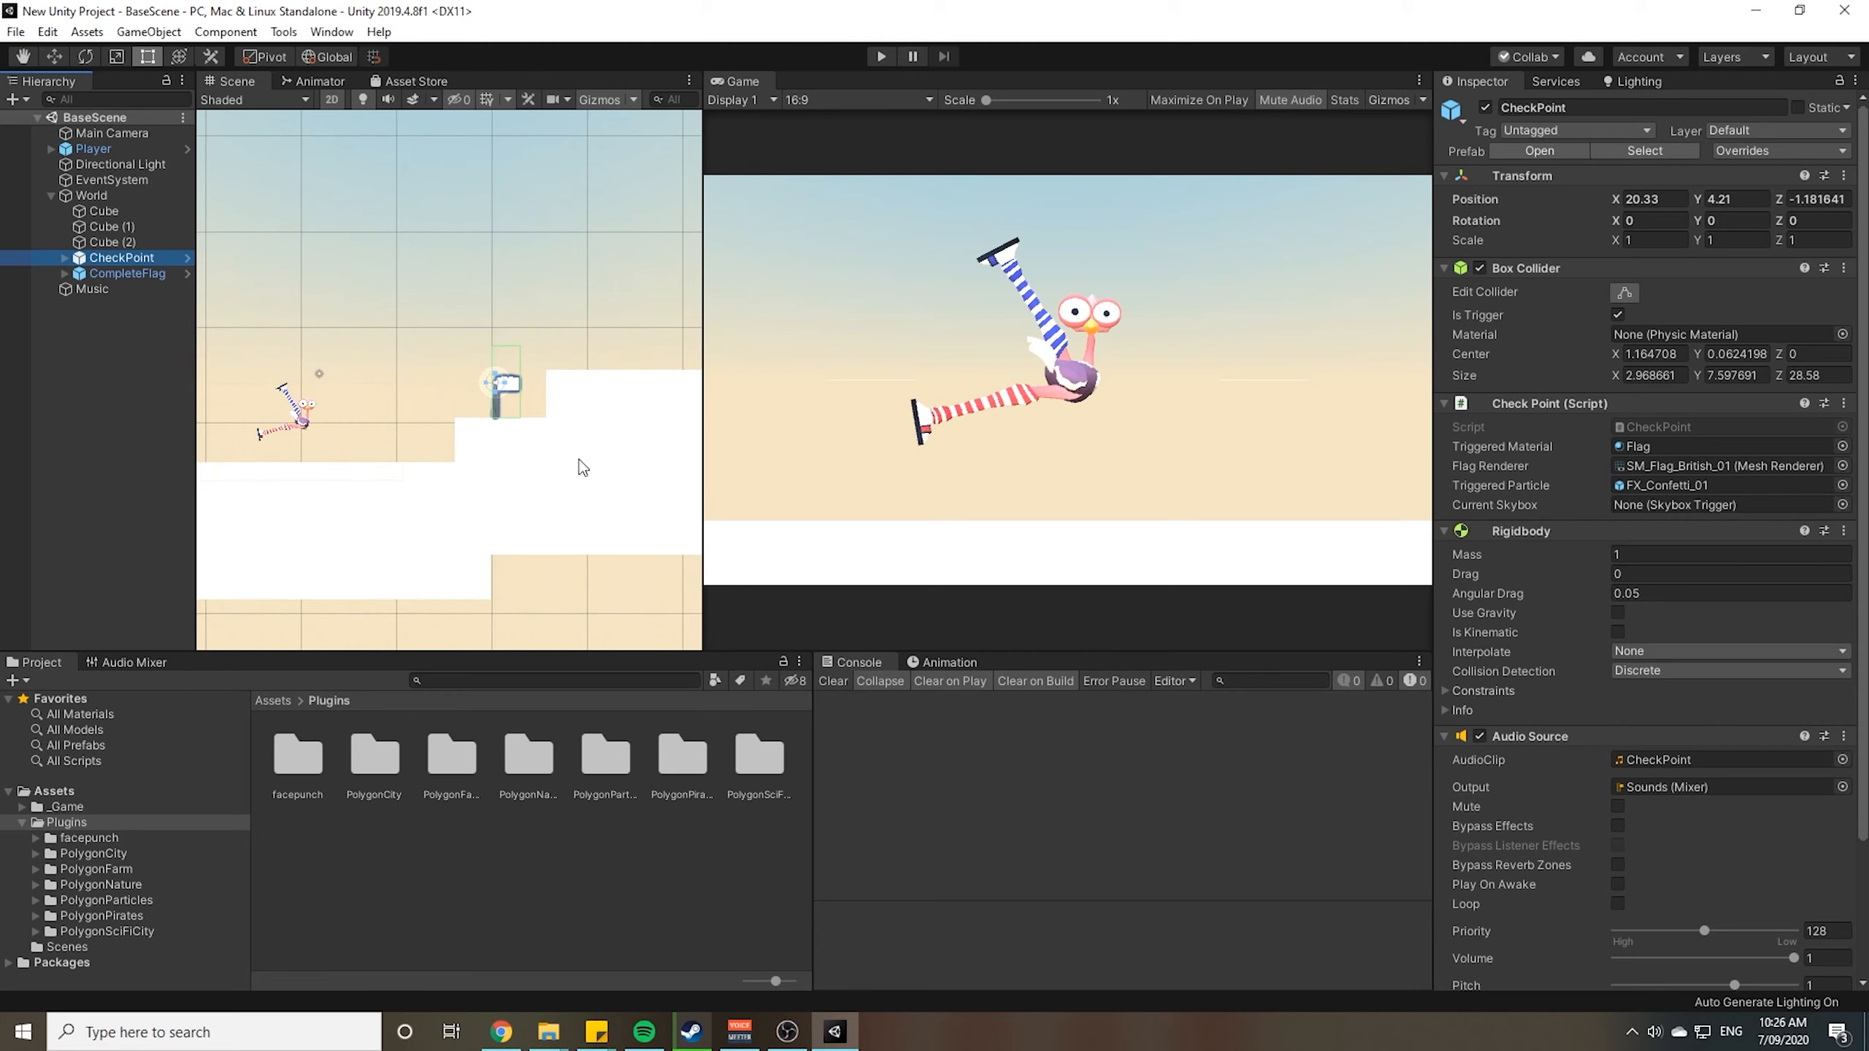
Compare the CheckPoint and CompleteFlag objects in the level and examine CompleteFlag's components
left_click(125, 273)
left_click(121, 257)
scroll(435, 451, "down", 1)
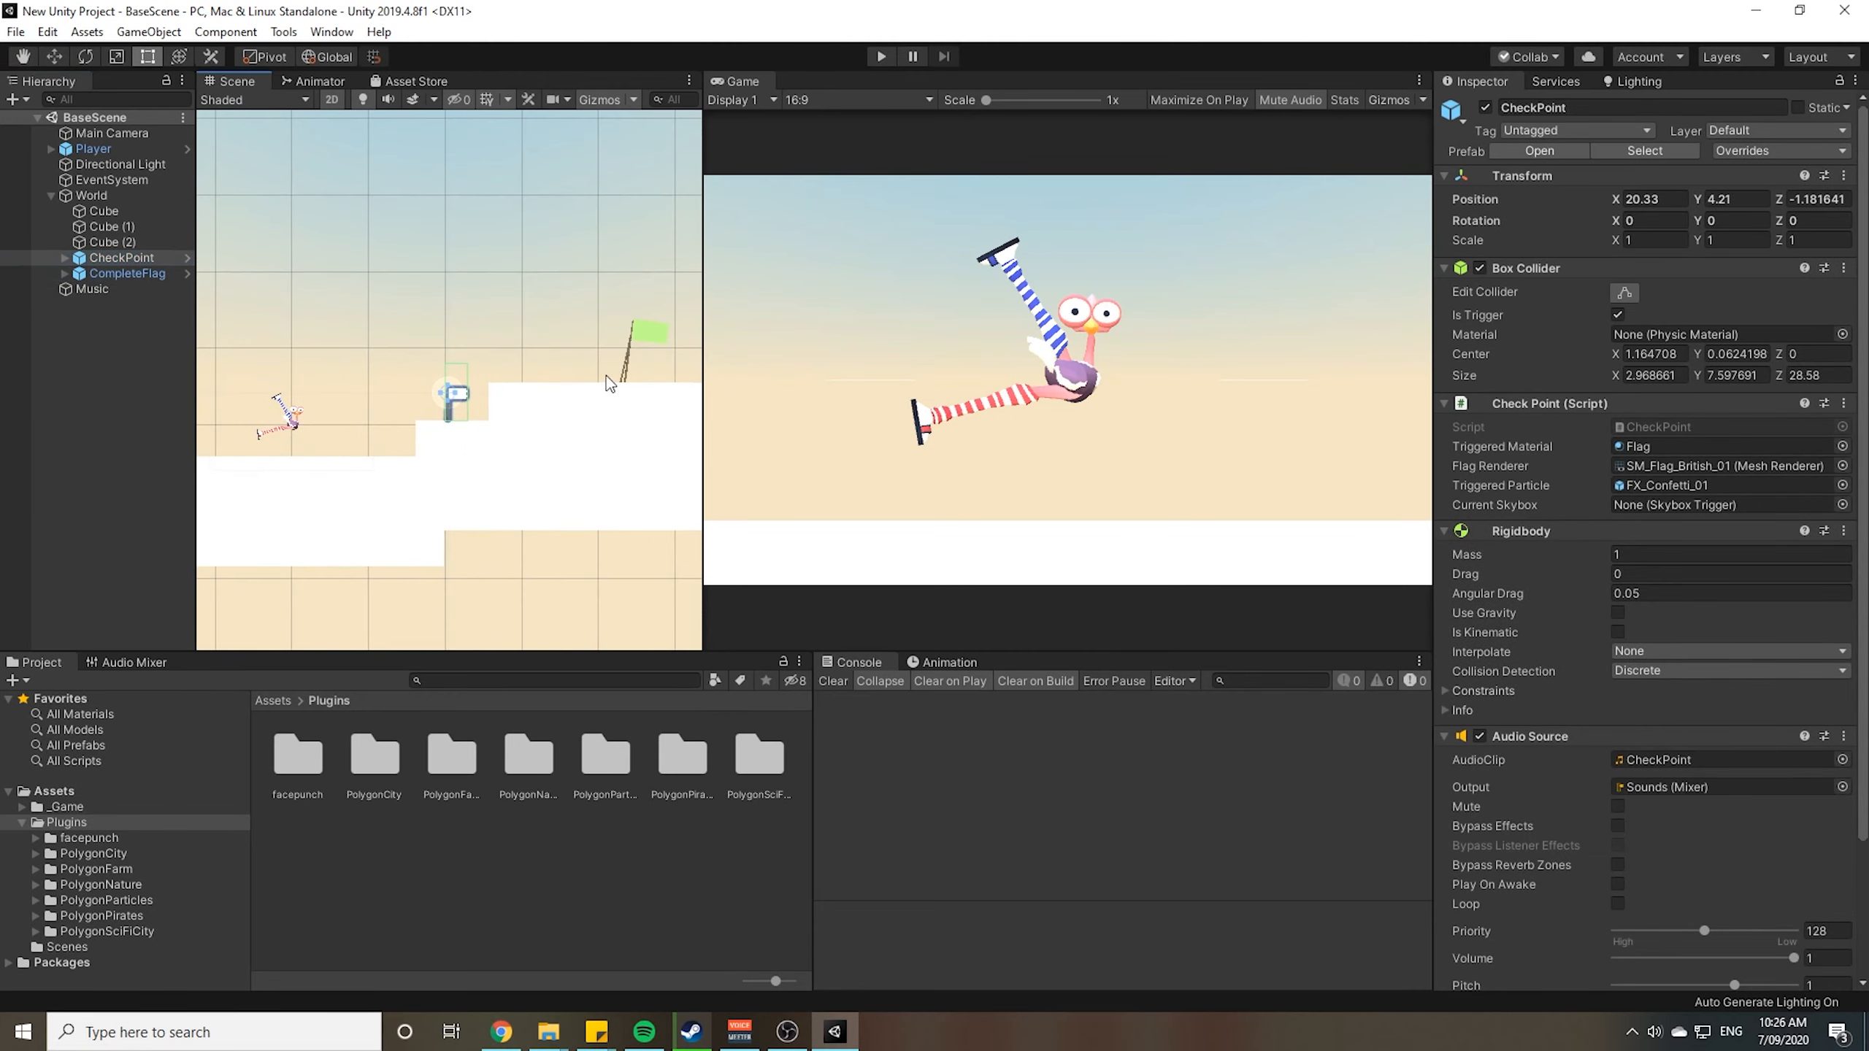
left_click(639, 333)
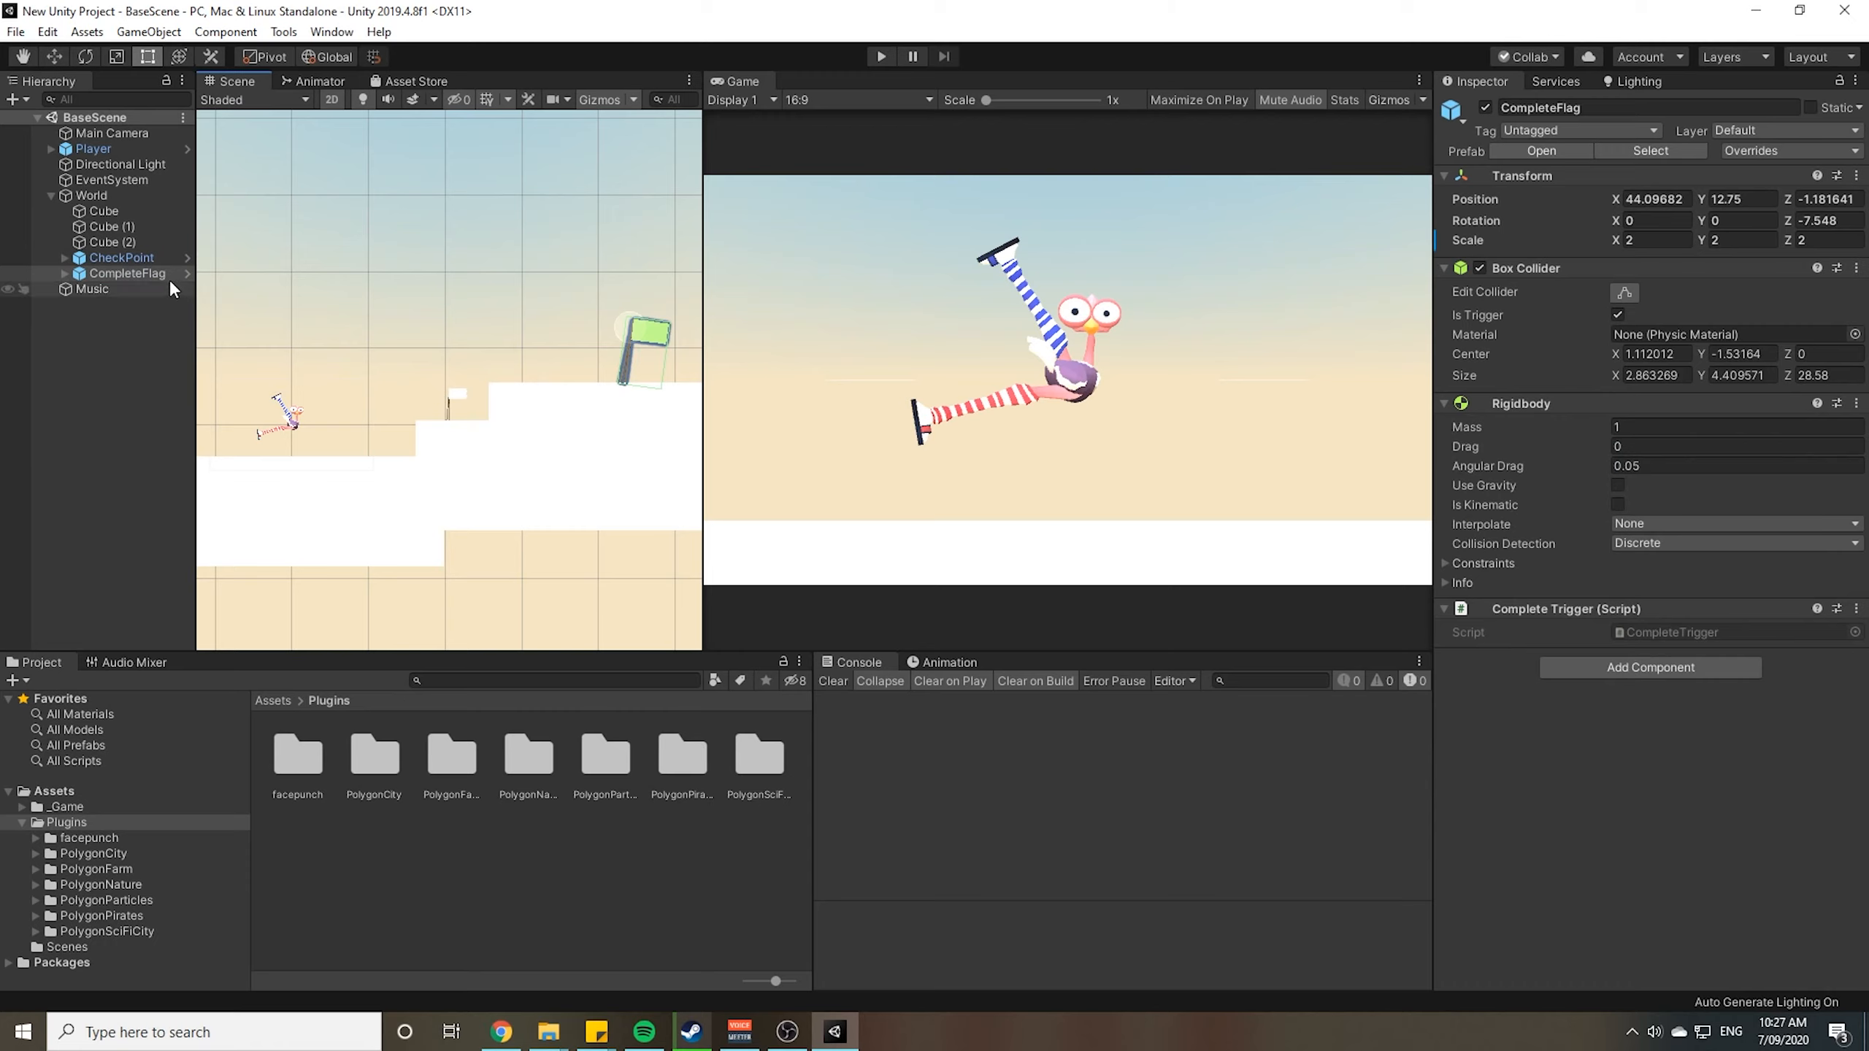
left_click(146, 272)
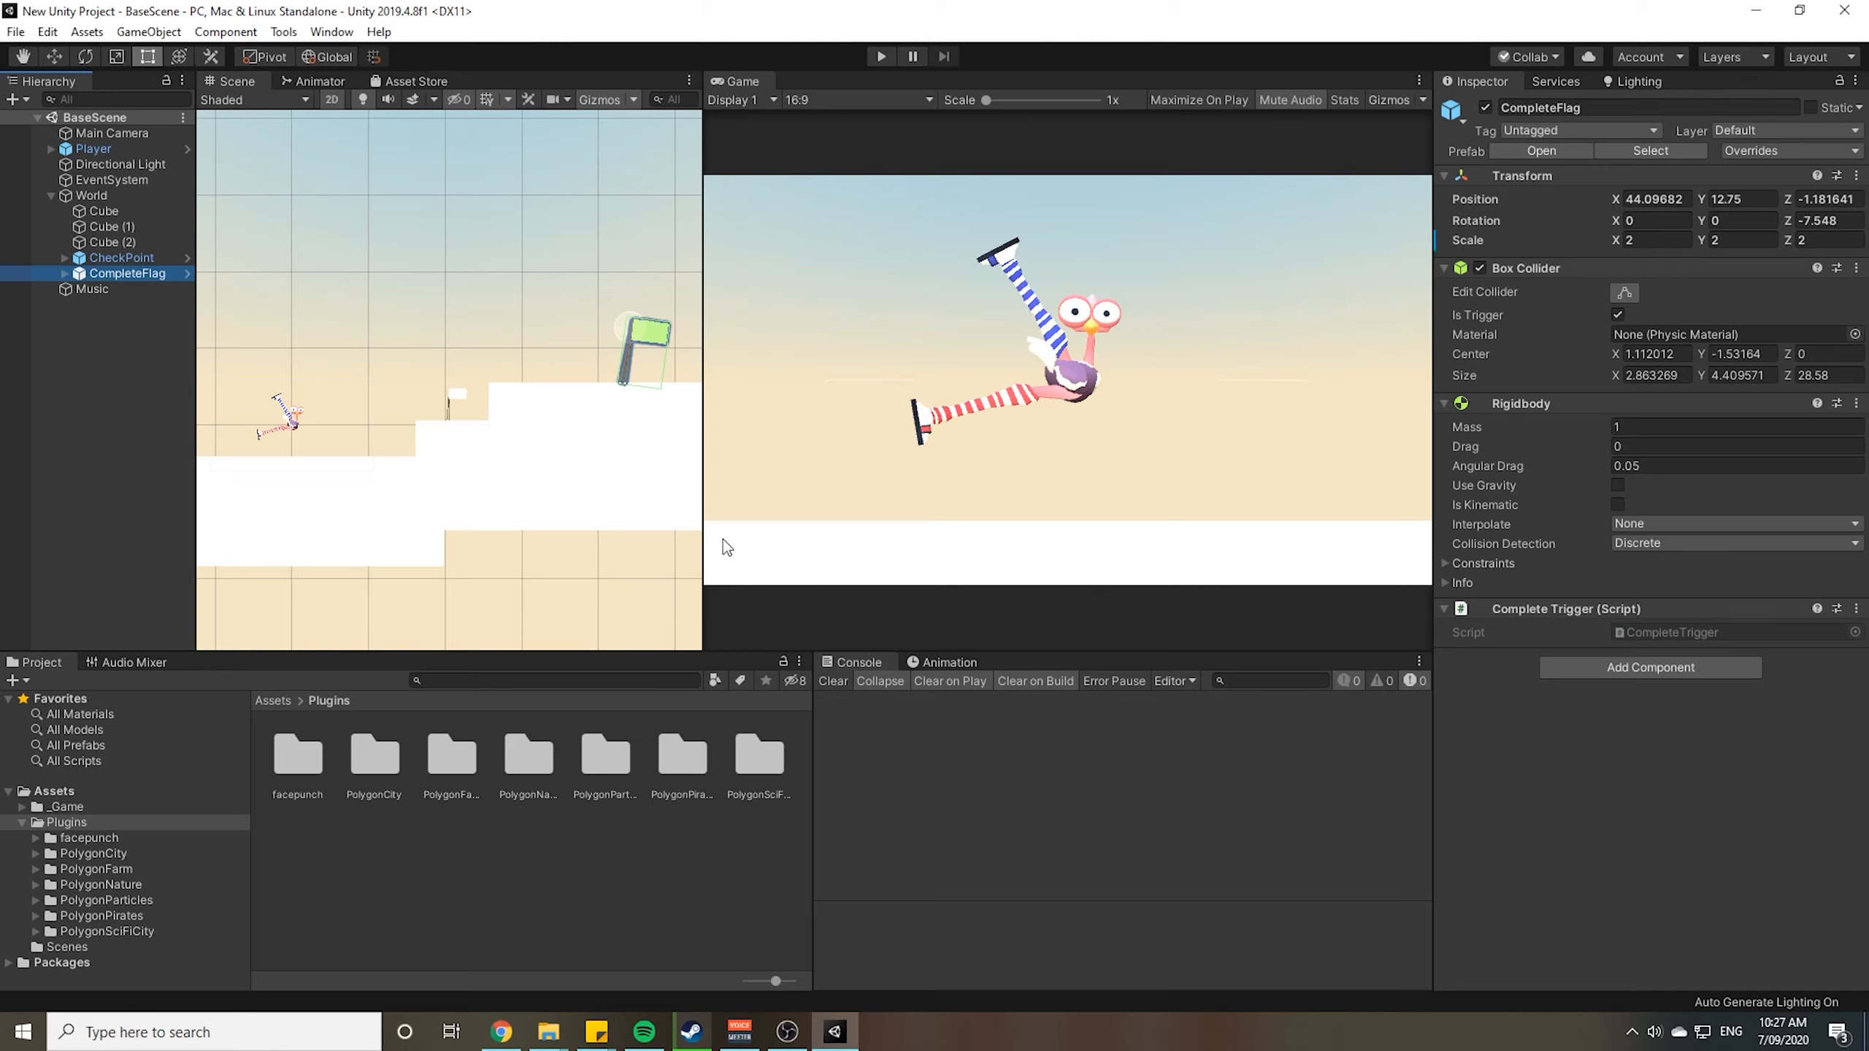
scroll(563, 402, "down", 2)
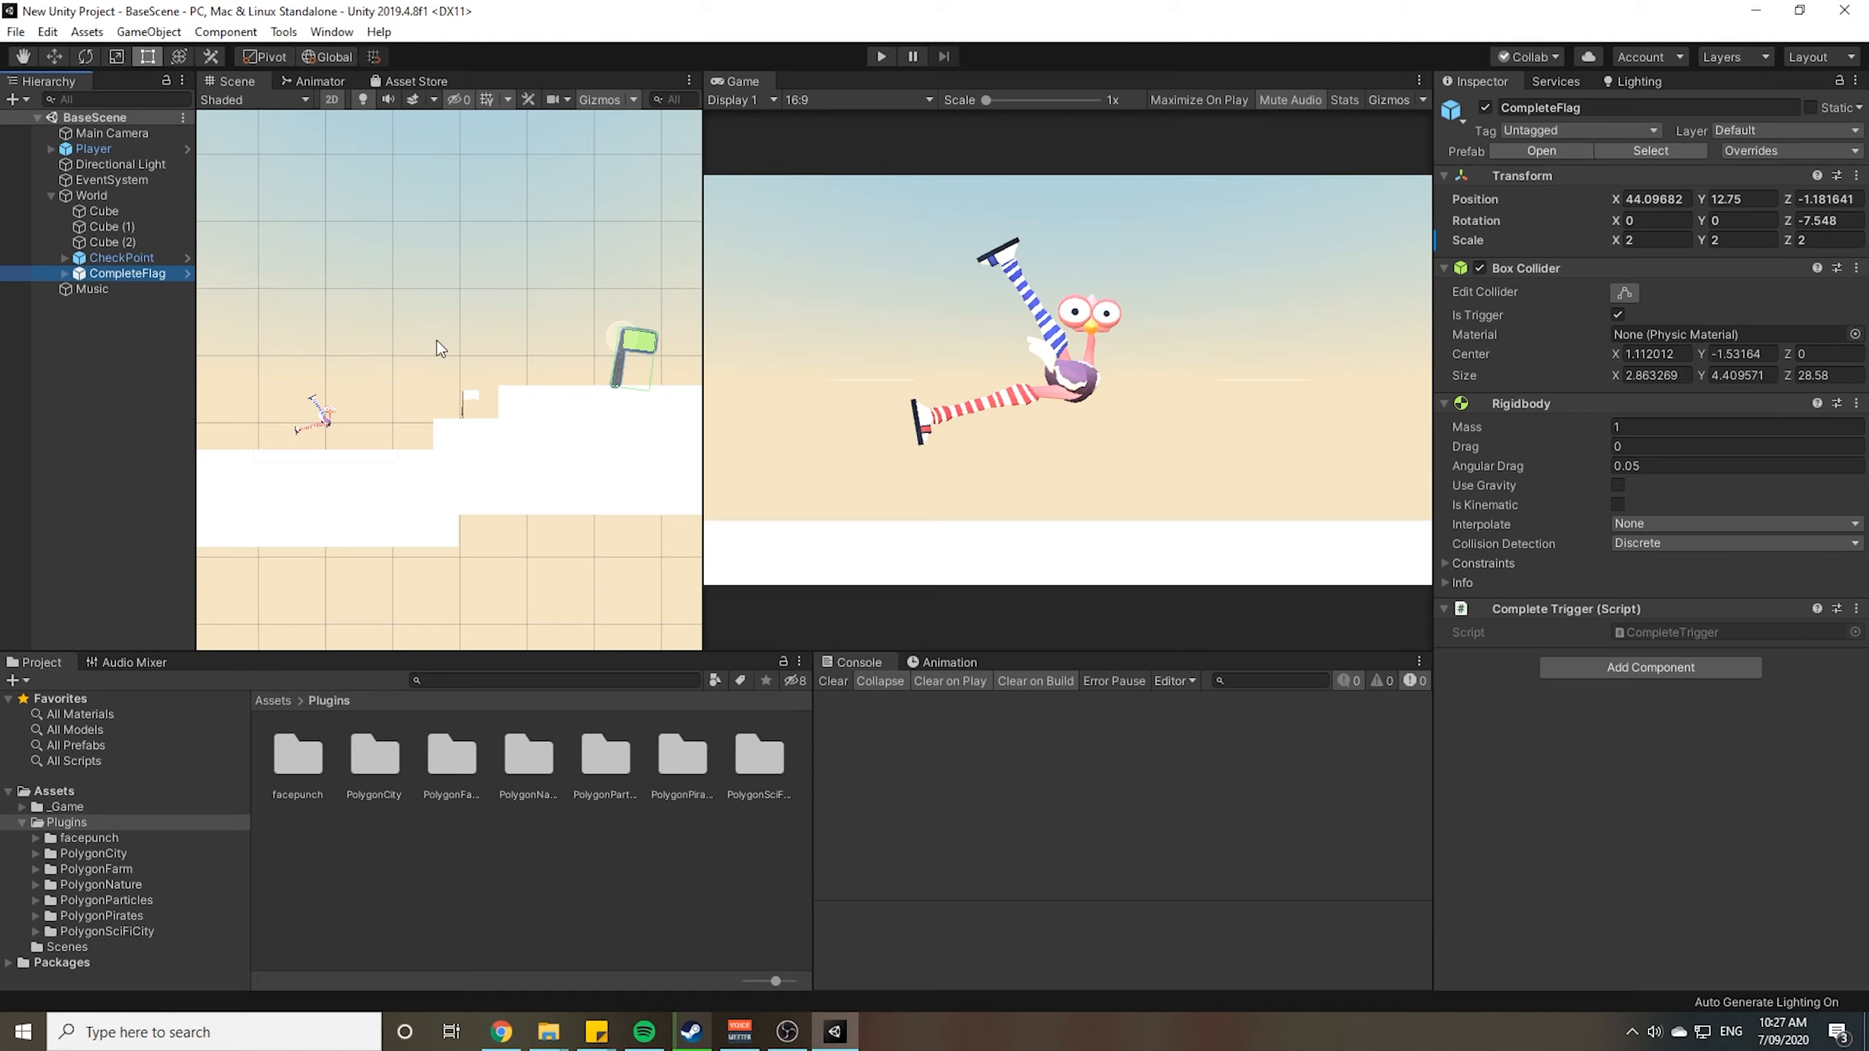
Open the Props folder inside PolygonNature's Prefabs and look through its prop prefabs
left_click(104, 882)
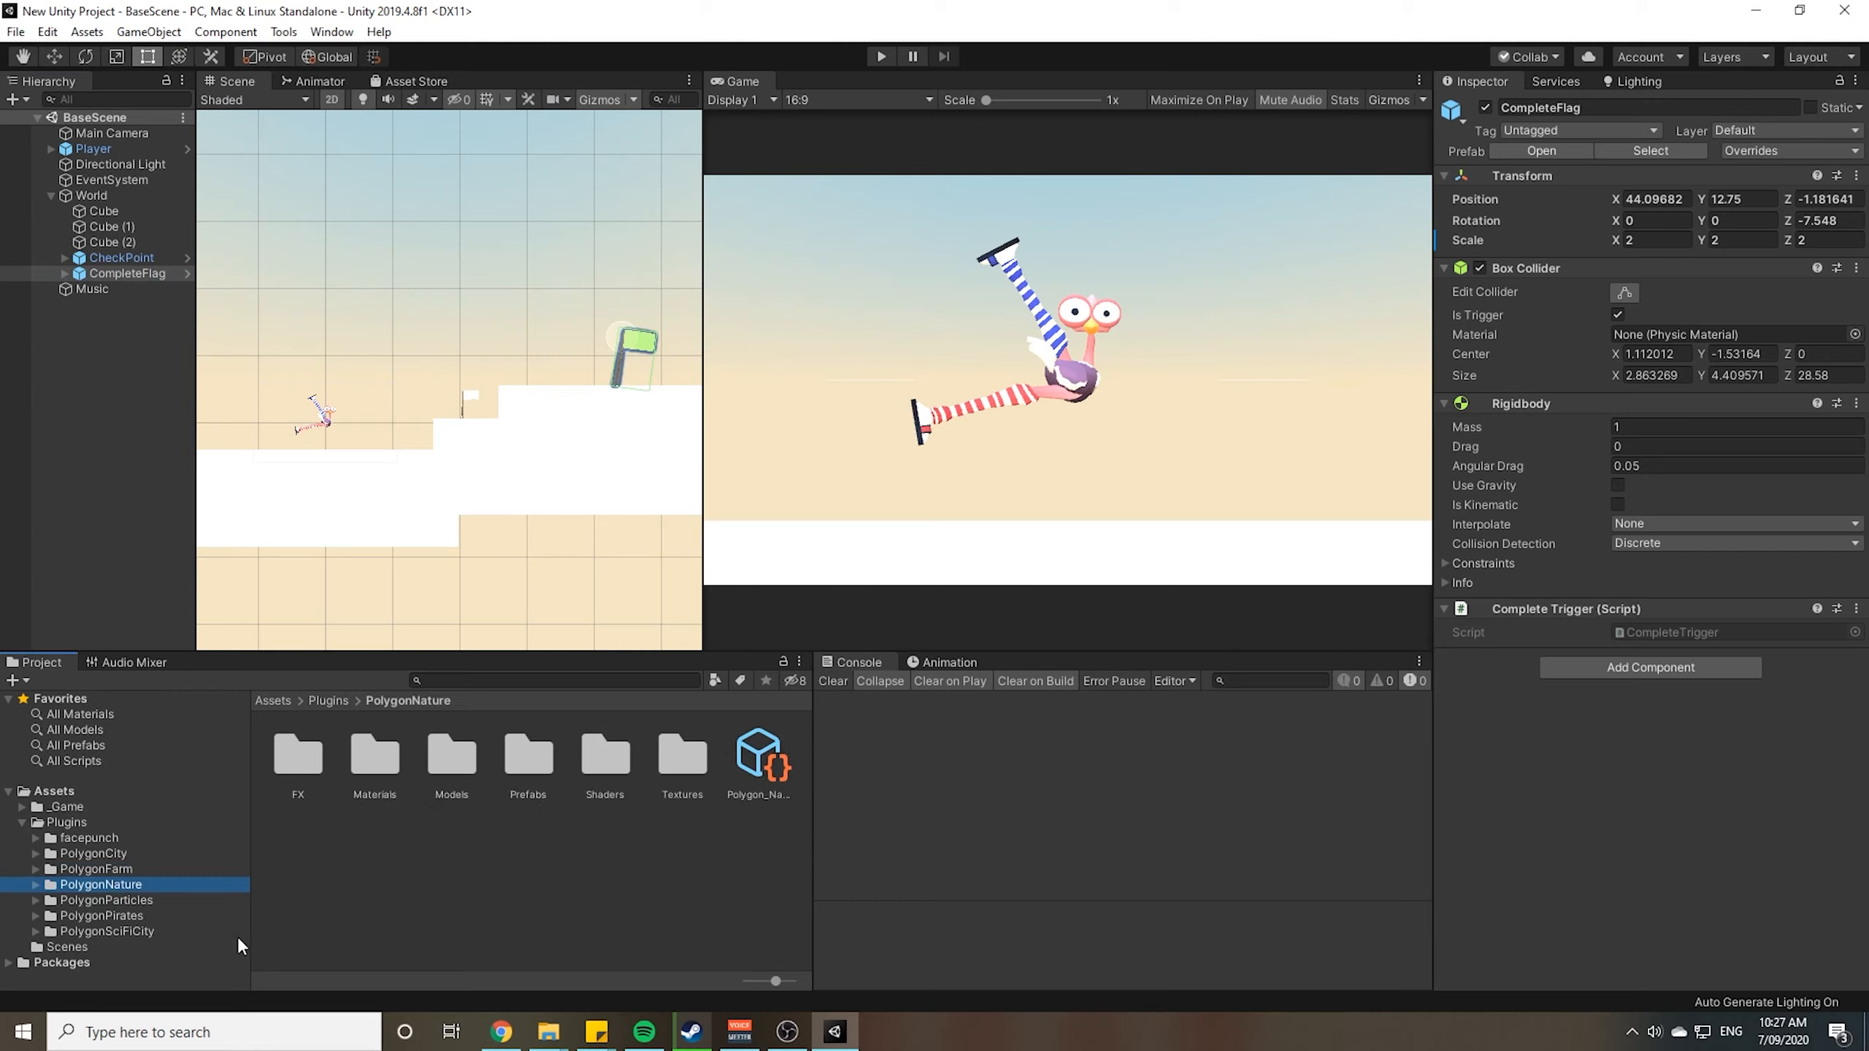
double_click(528, 766)
left_click(396, 786)
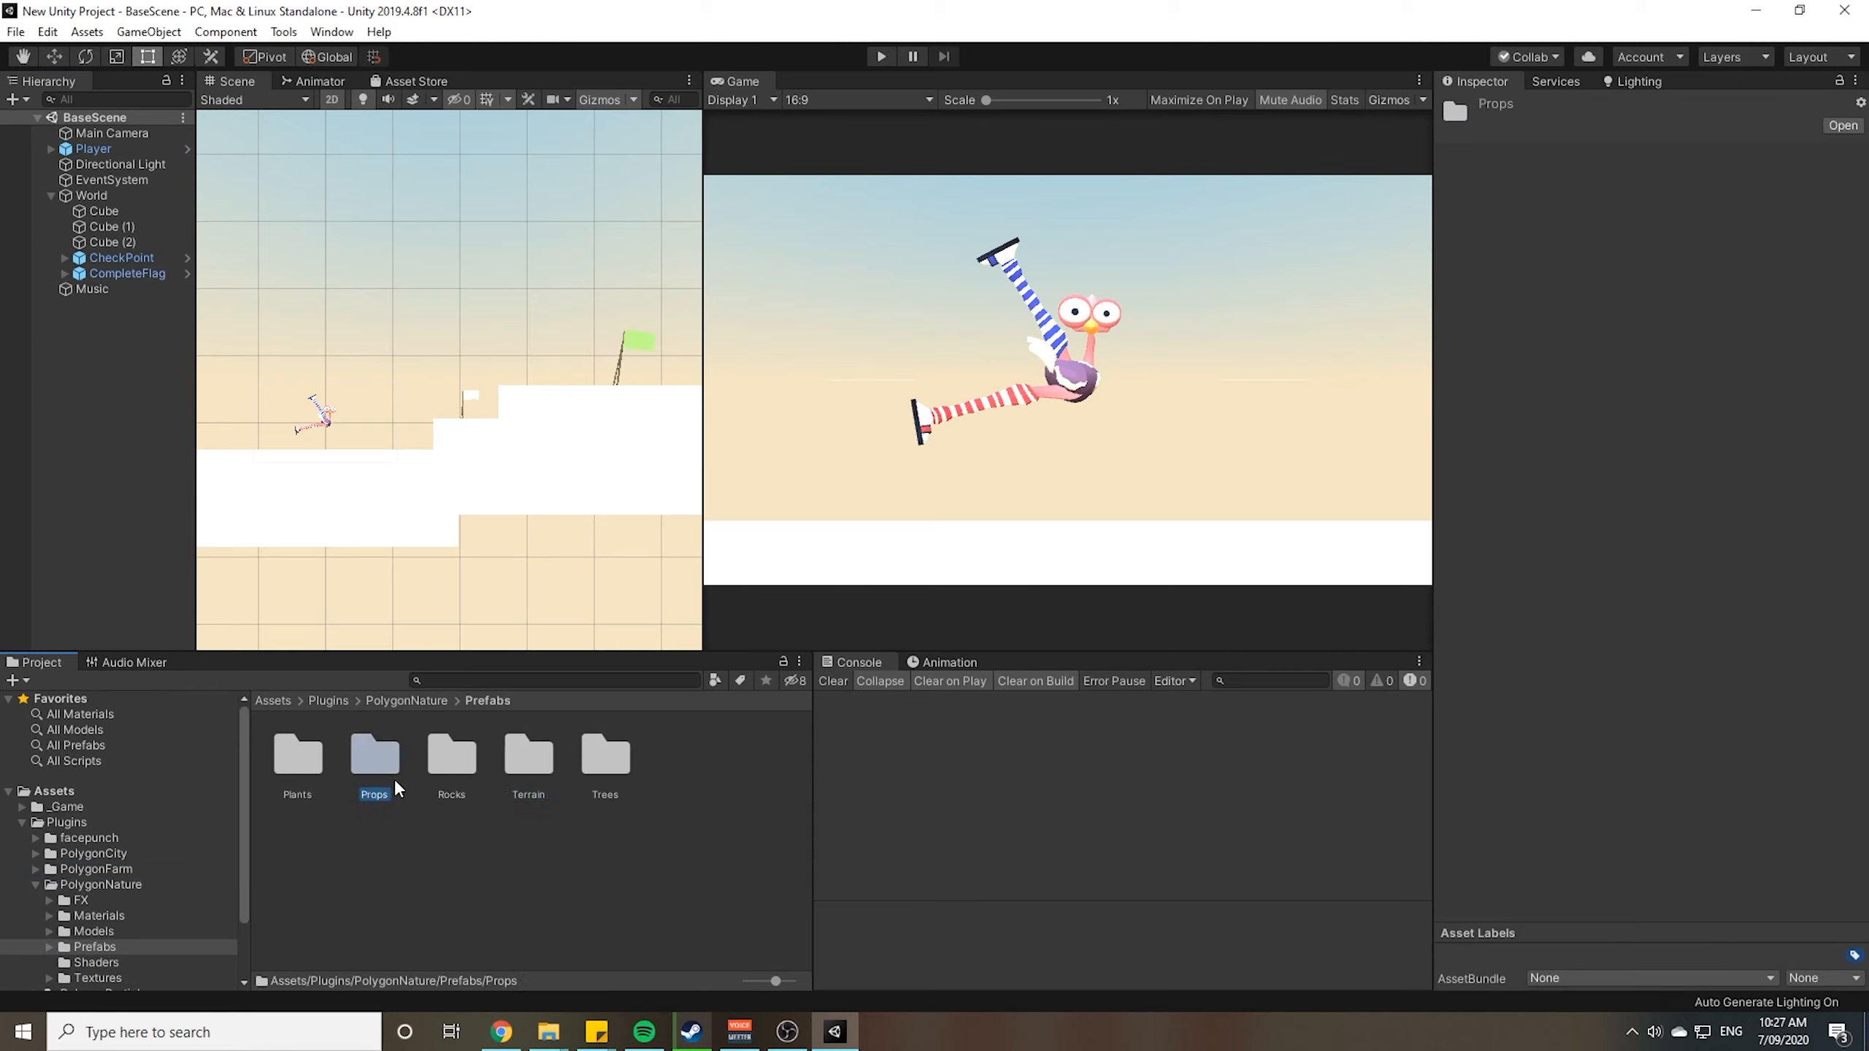
double_click(396, 787)
scroll(447, 847, "down", 5)
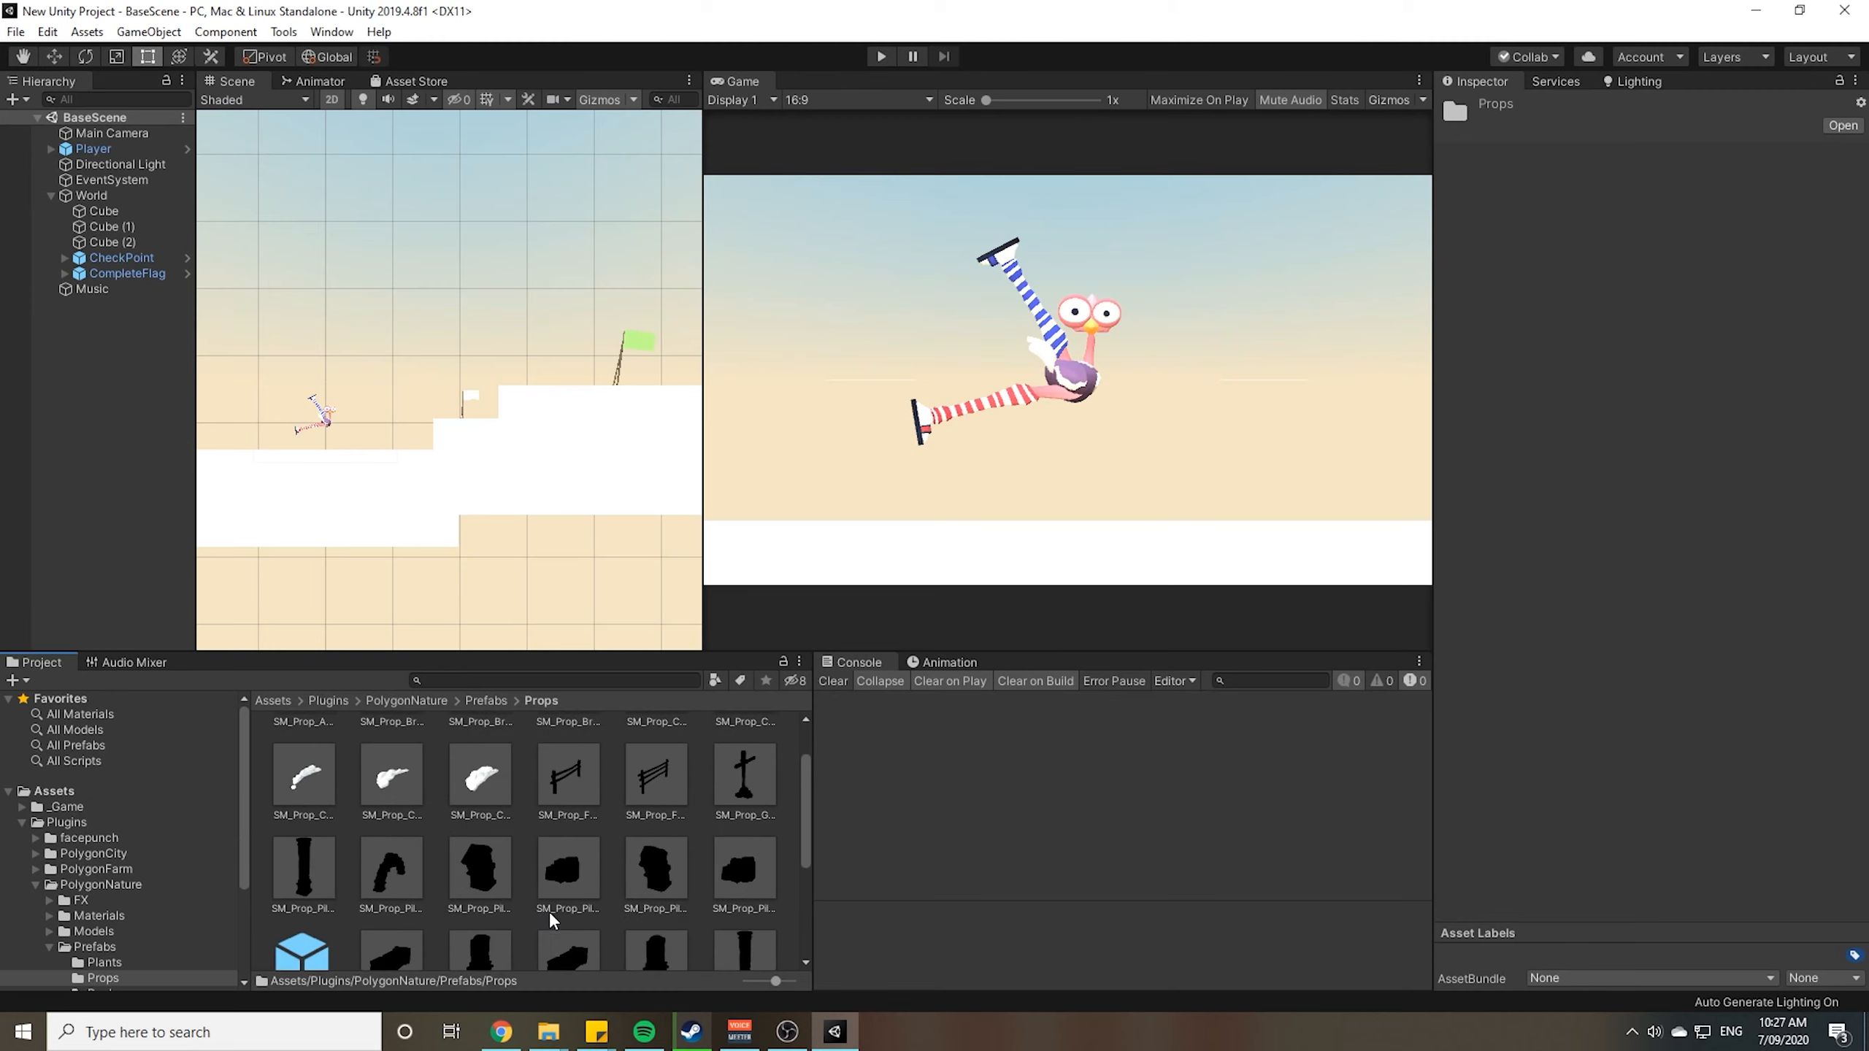
scroll(442, 810, "up", 2)
Place the SM_Prop_Brick_01 prefab in the level above the ground, between the player and the checkpoint
left_click_drag(433, 570, 423, 381)
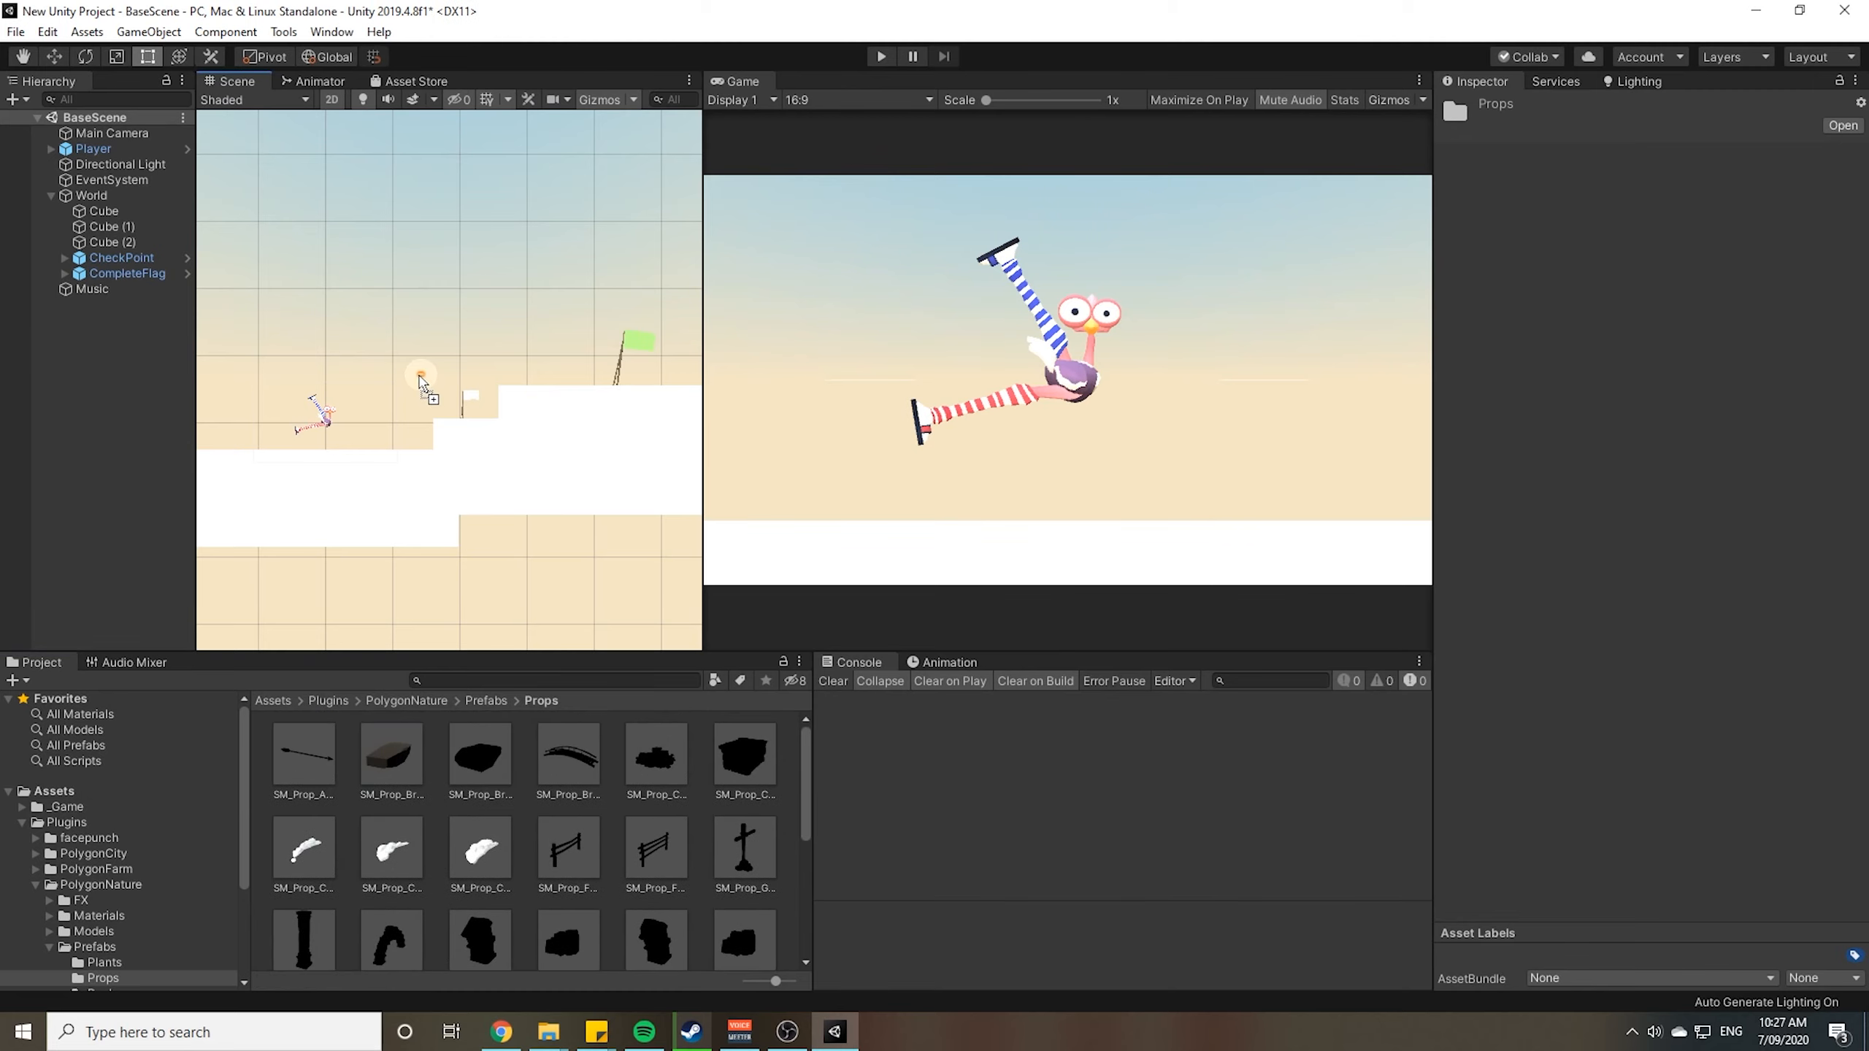
left_click(451, 390)
scroll(462, 409, "up", 6)
scroll(419, 368, "up", 2)
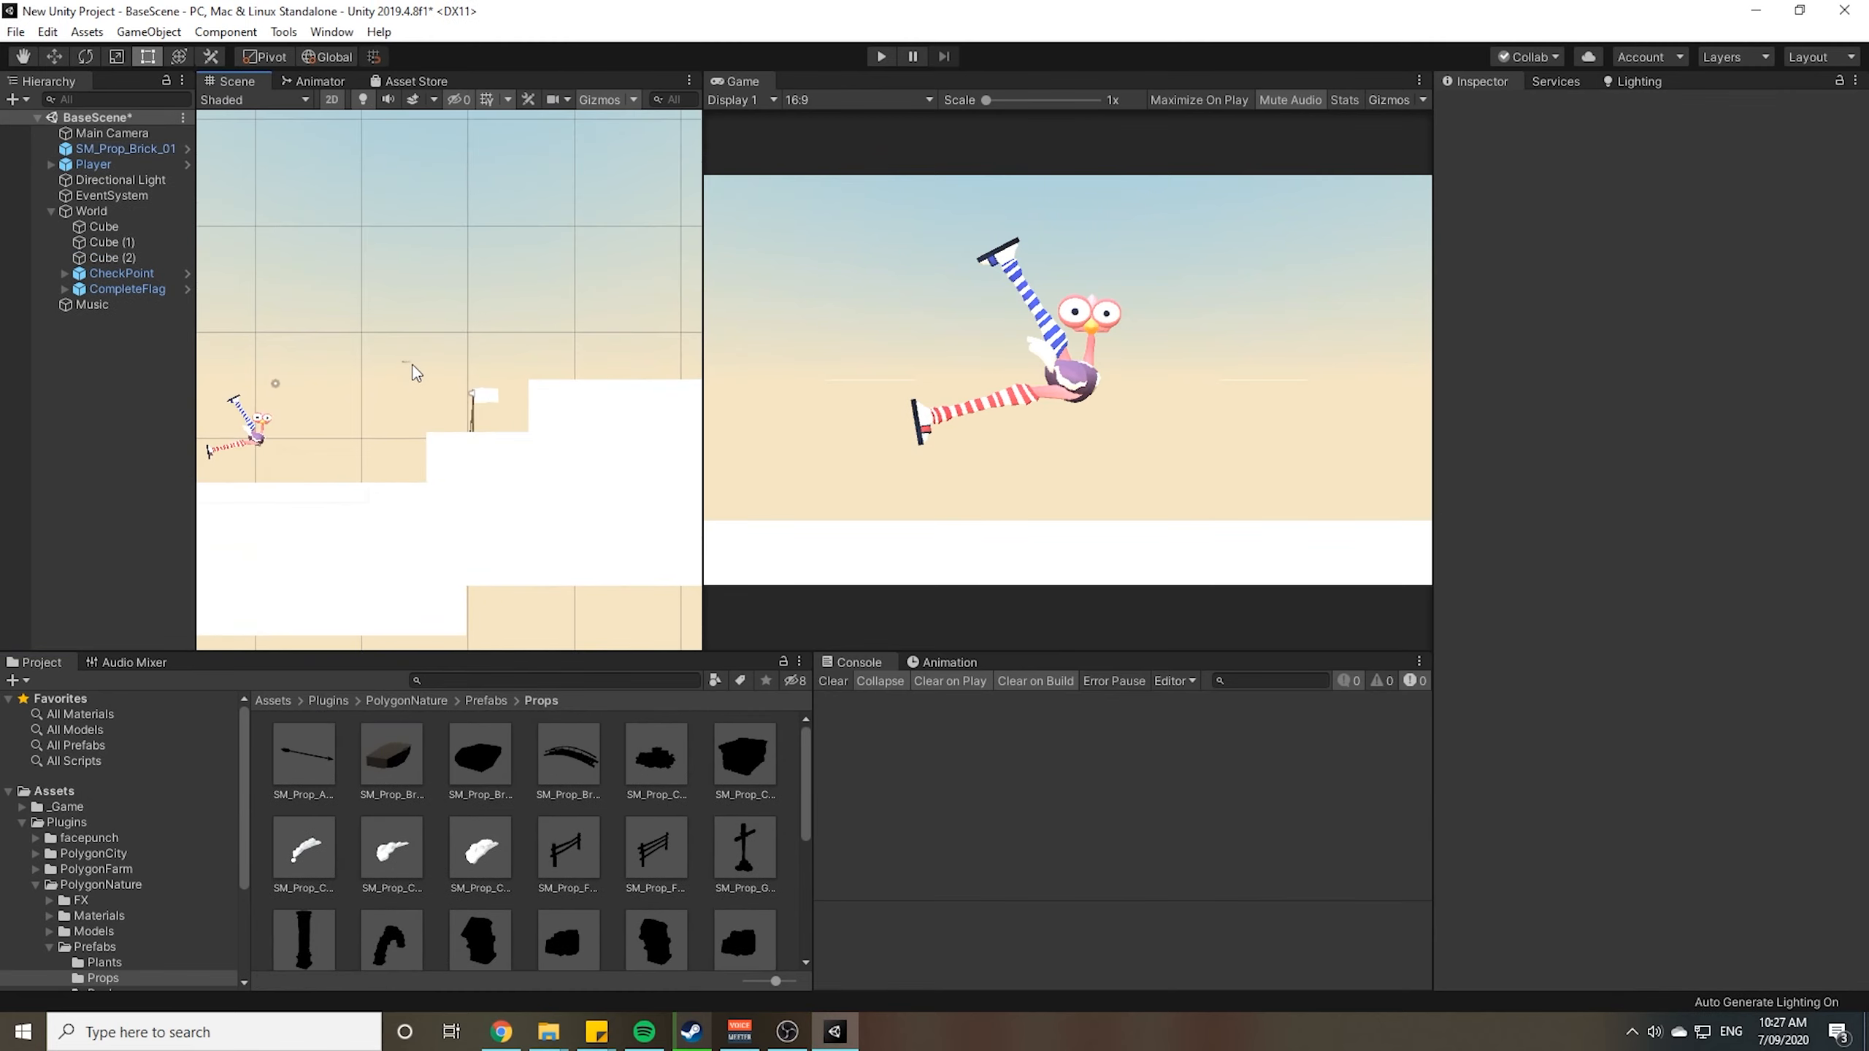
Set the scale of SM_Prop_Brick_01 to 10 on the X, Y and Z axes
left_click(406, 361)
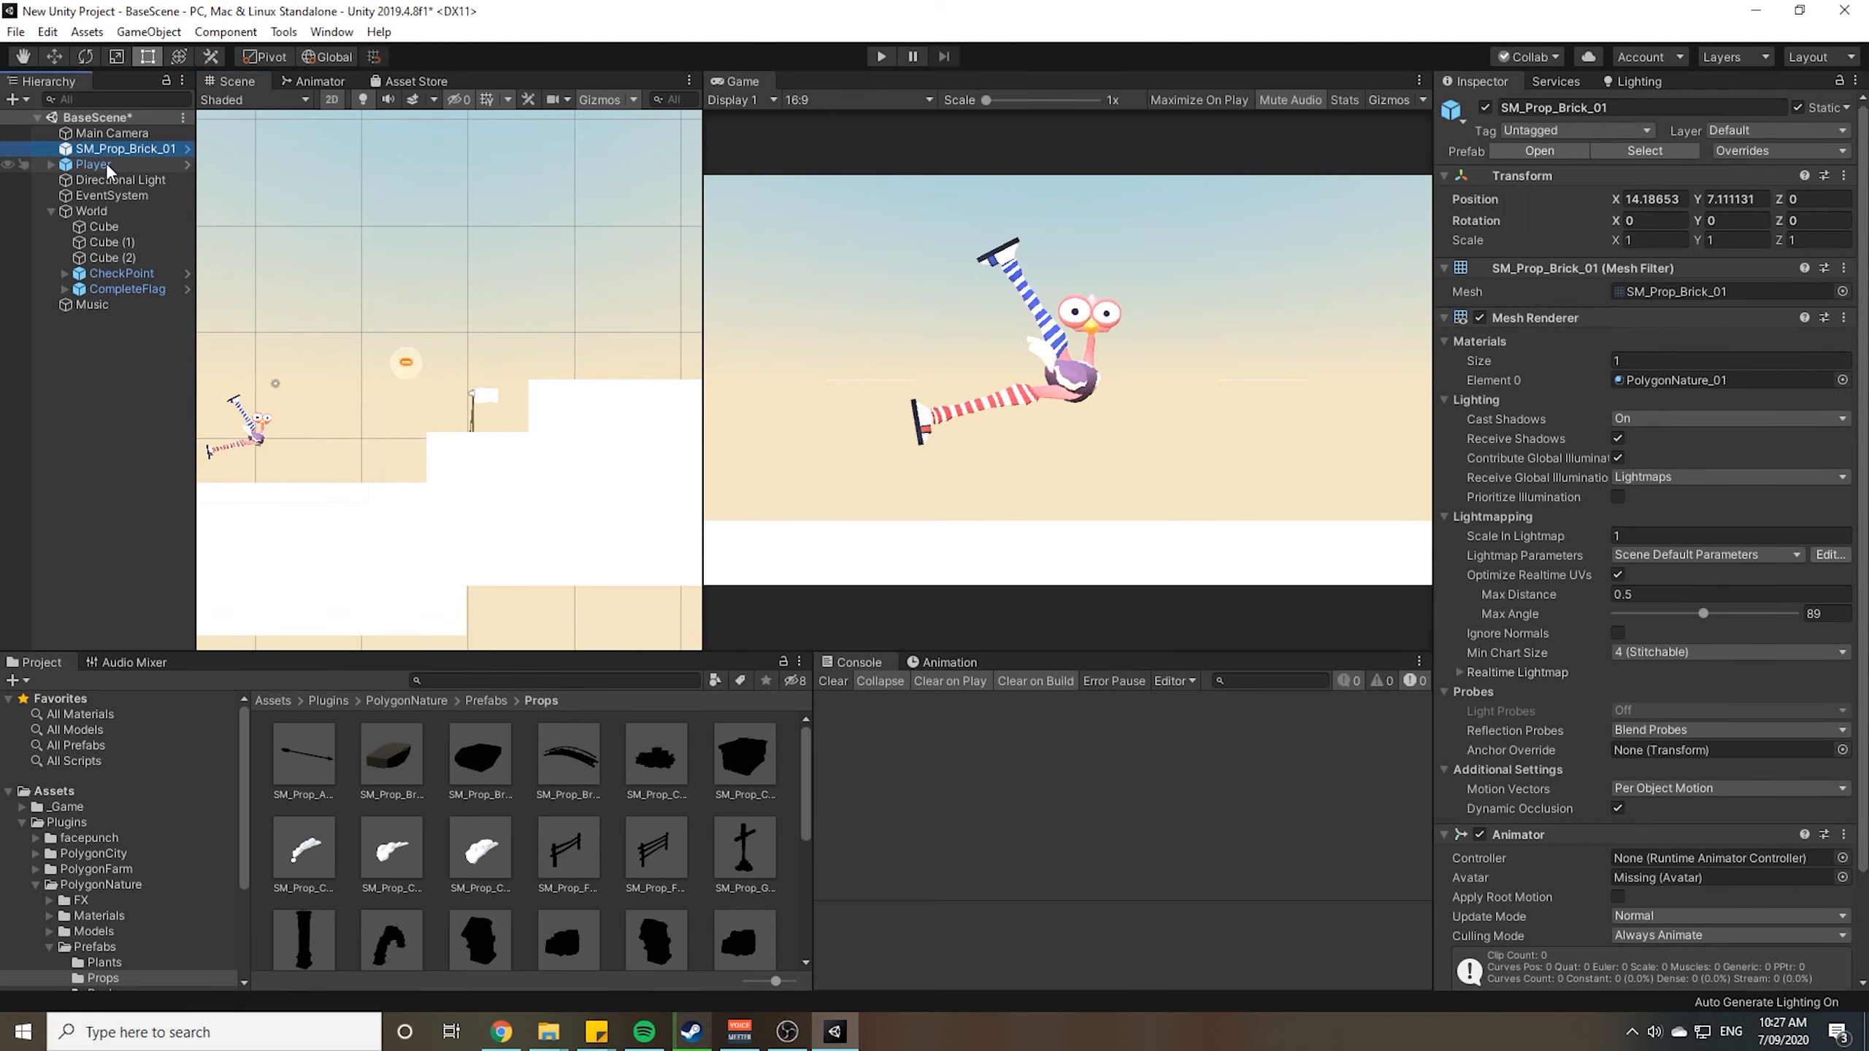
left_click(1653, 240)
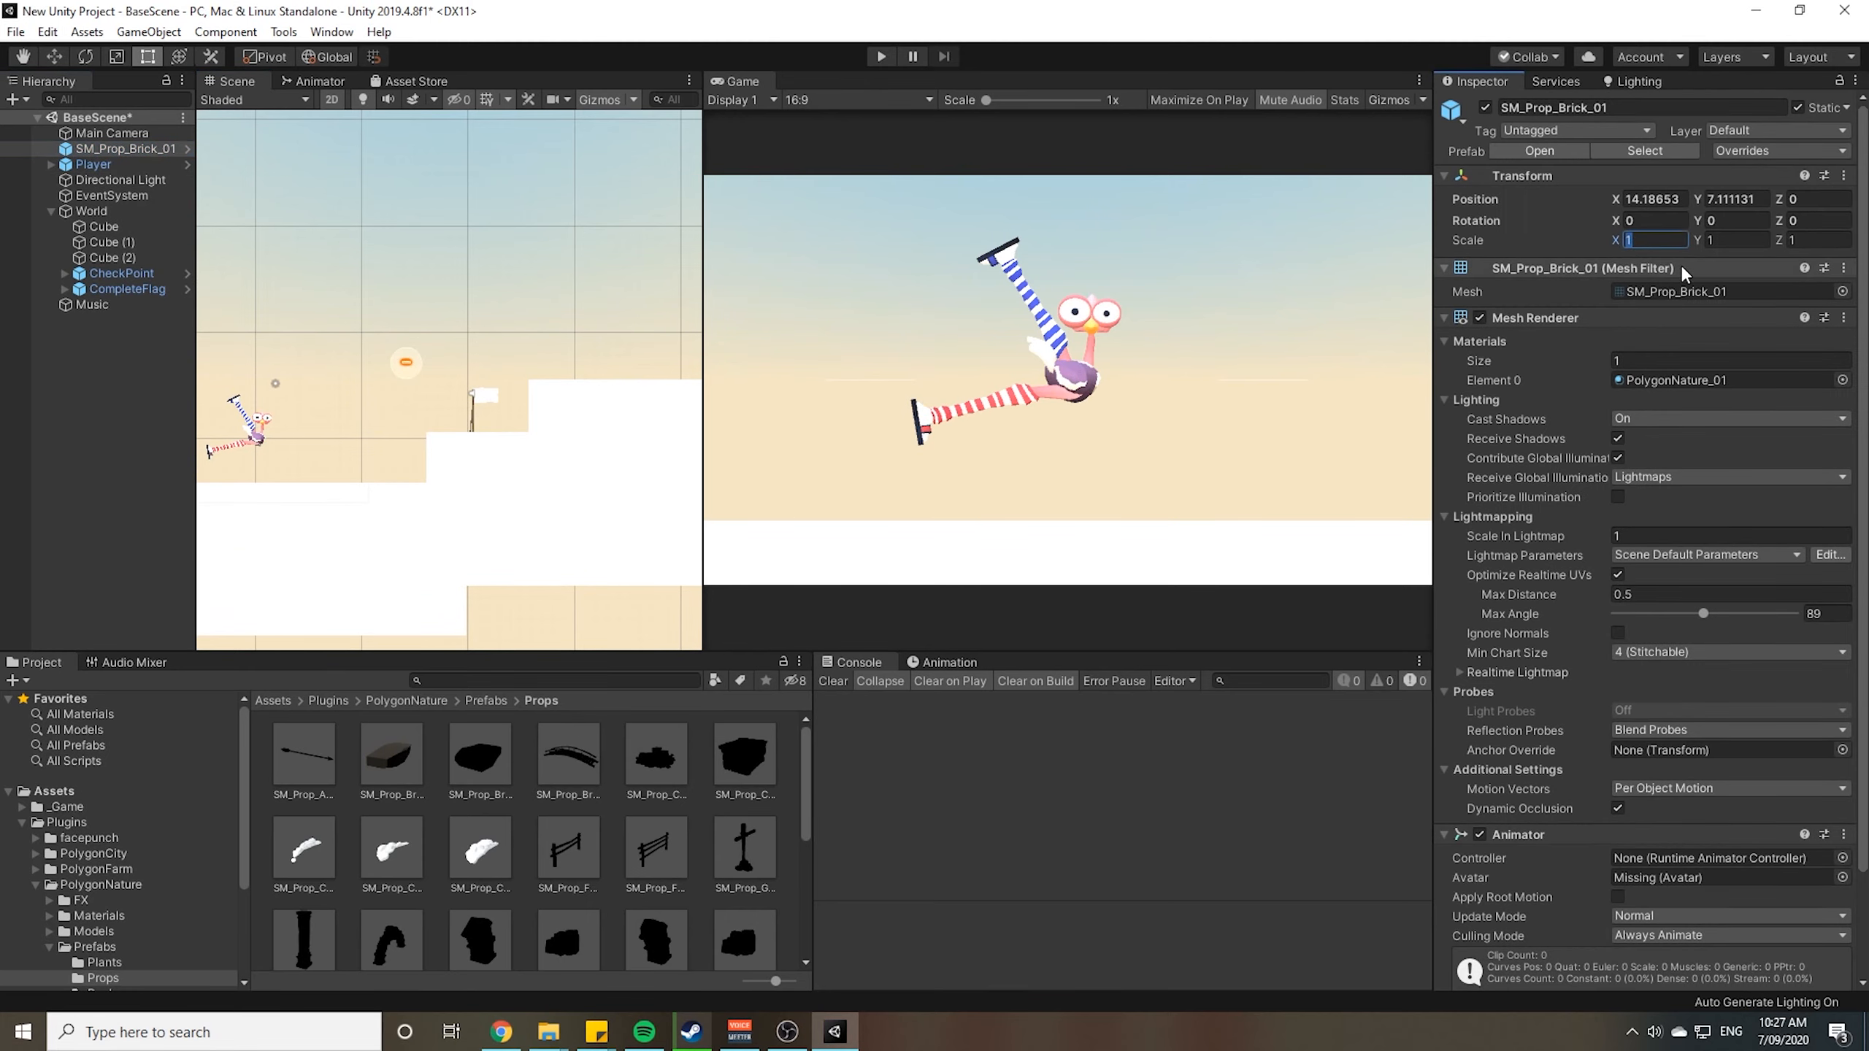
type("10")
key("Tab")
type("10")
key("Tab")
type("10")
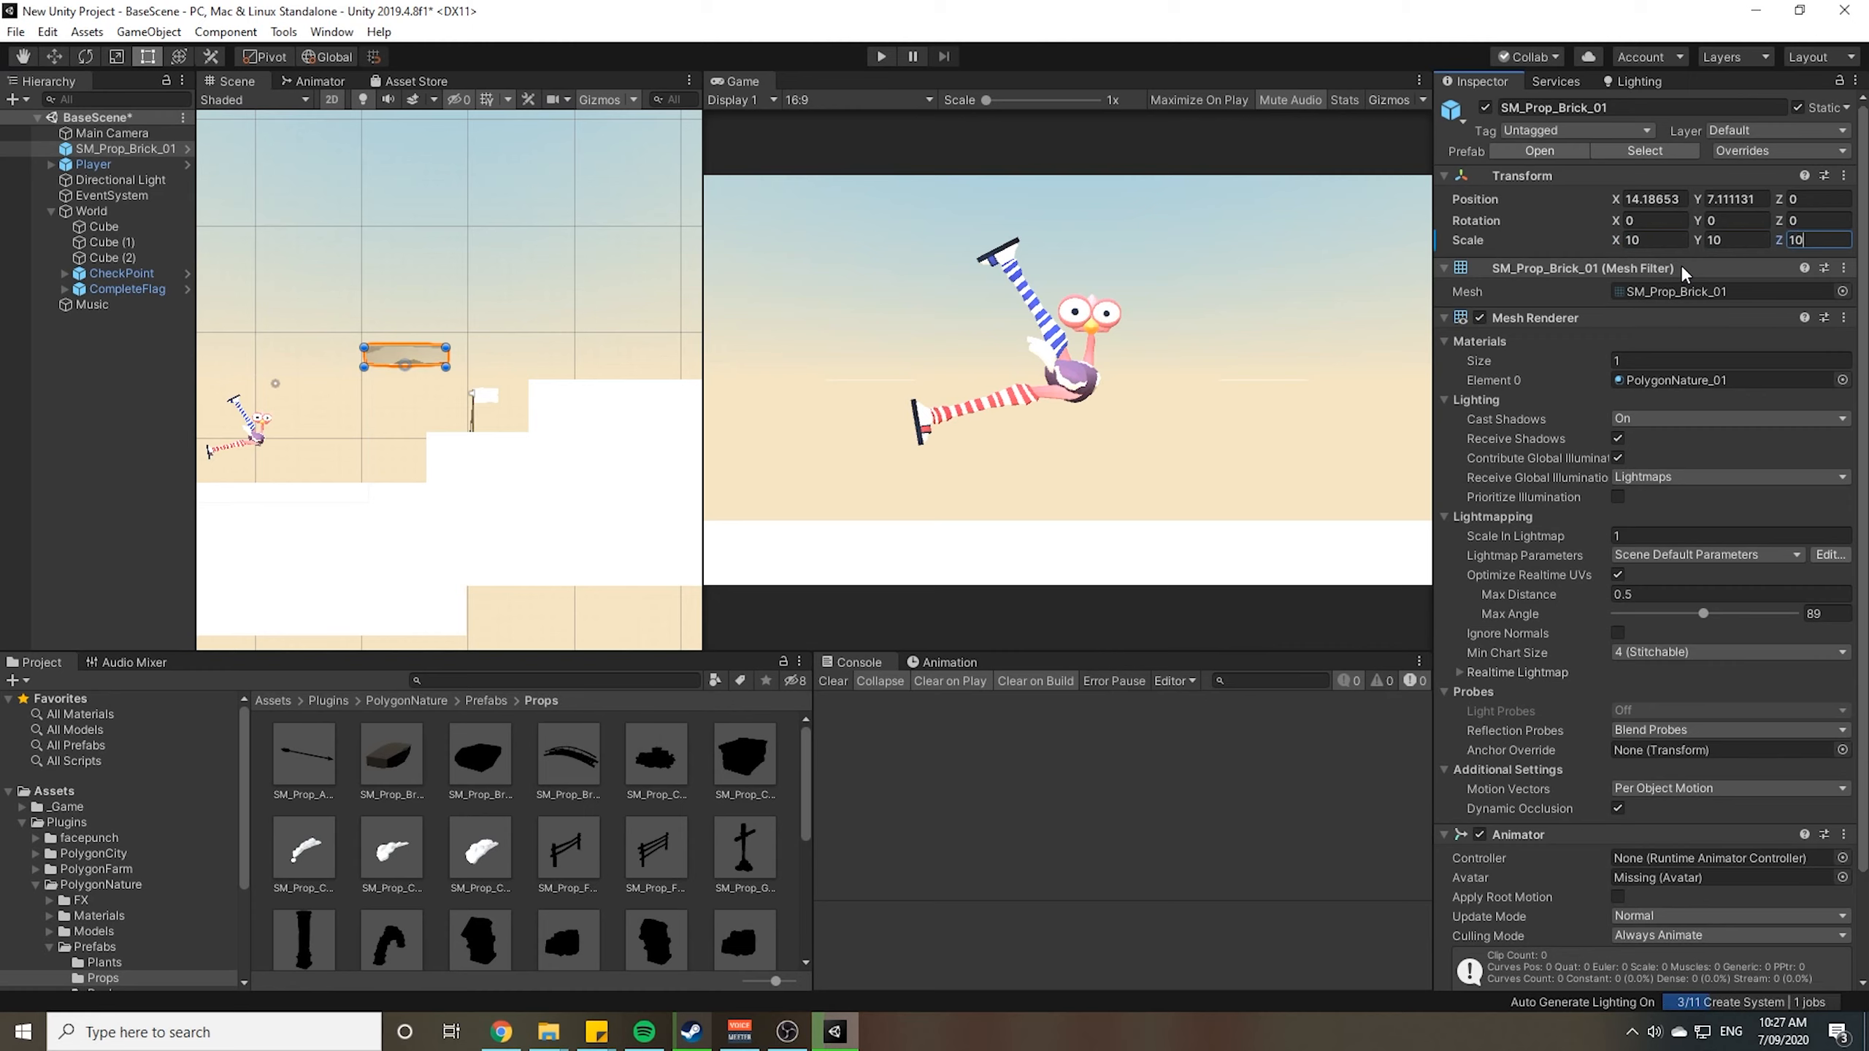
Move the brick down in front of the player, to about X 10.3, Y -2.33
scroll(400, 331, "up", 3)
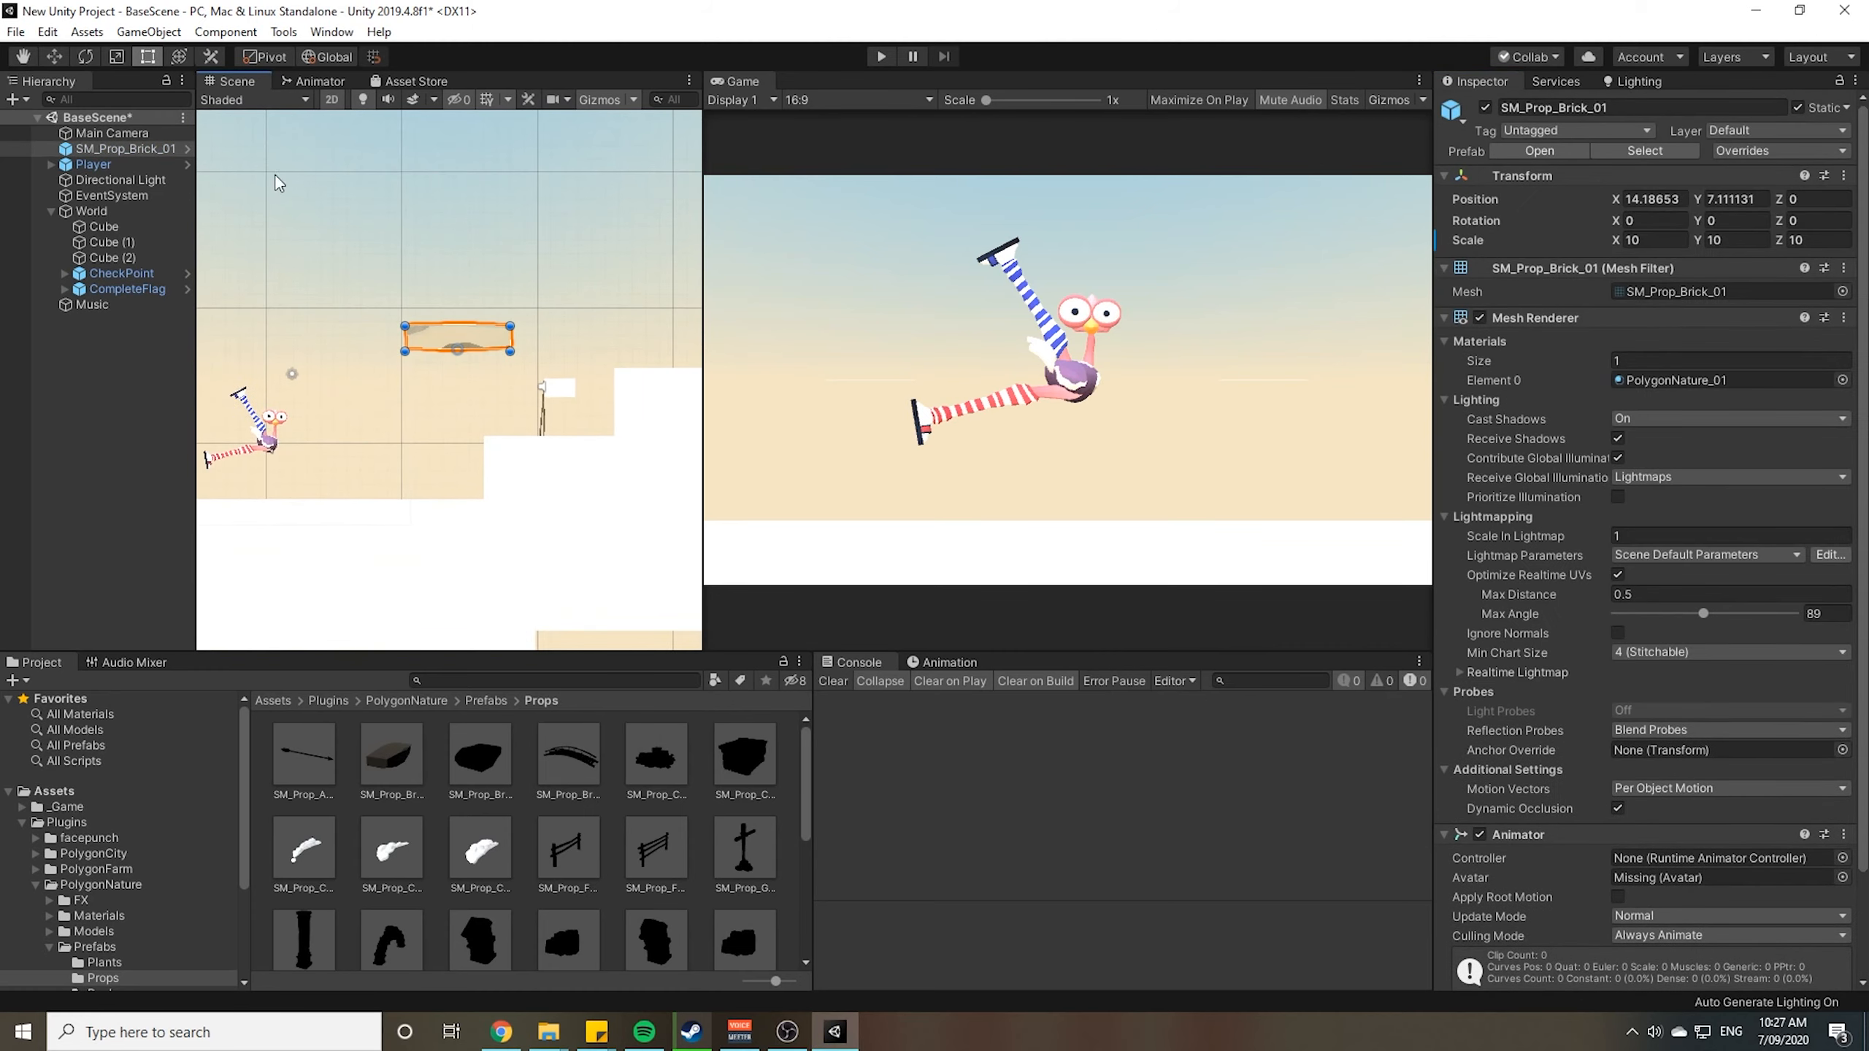
left_click(42, 53)
left_click_drag(471, 344, 406, 464)
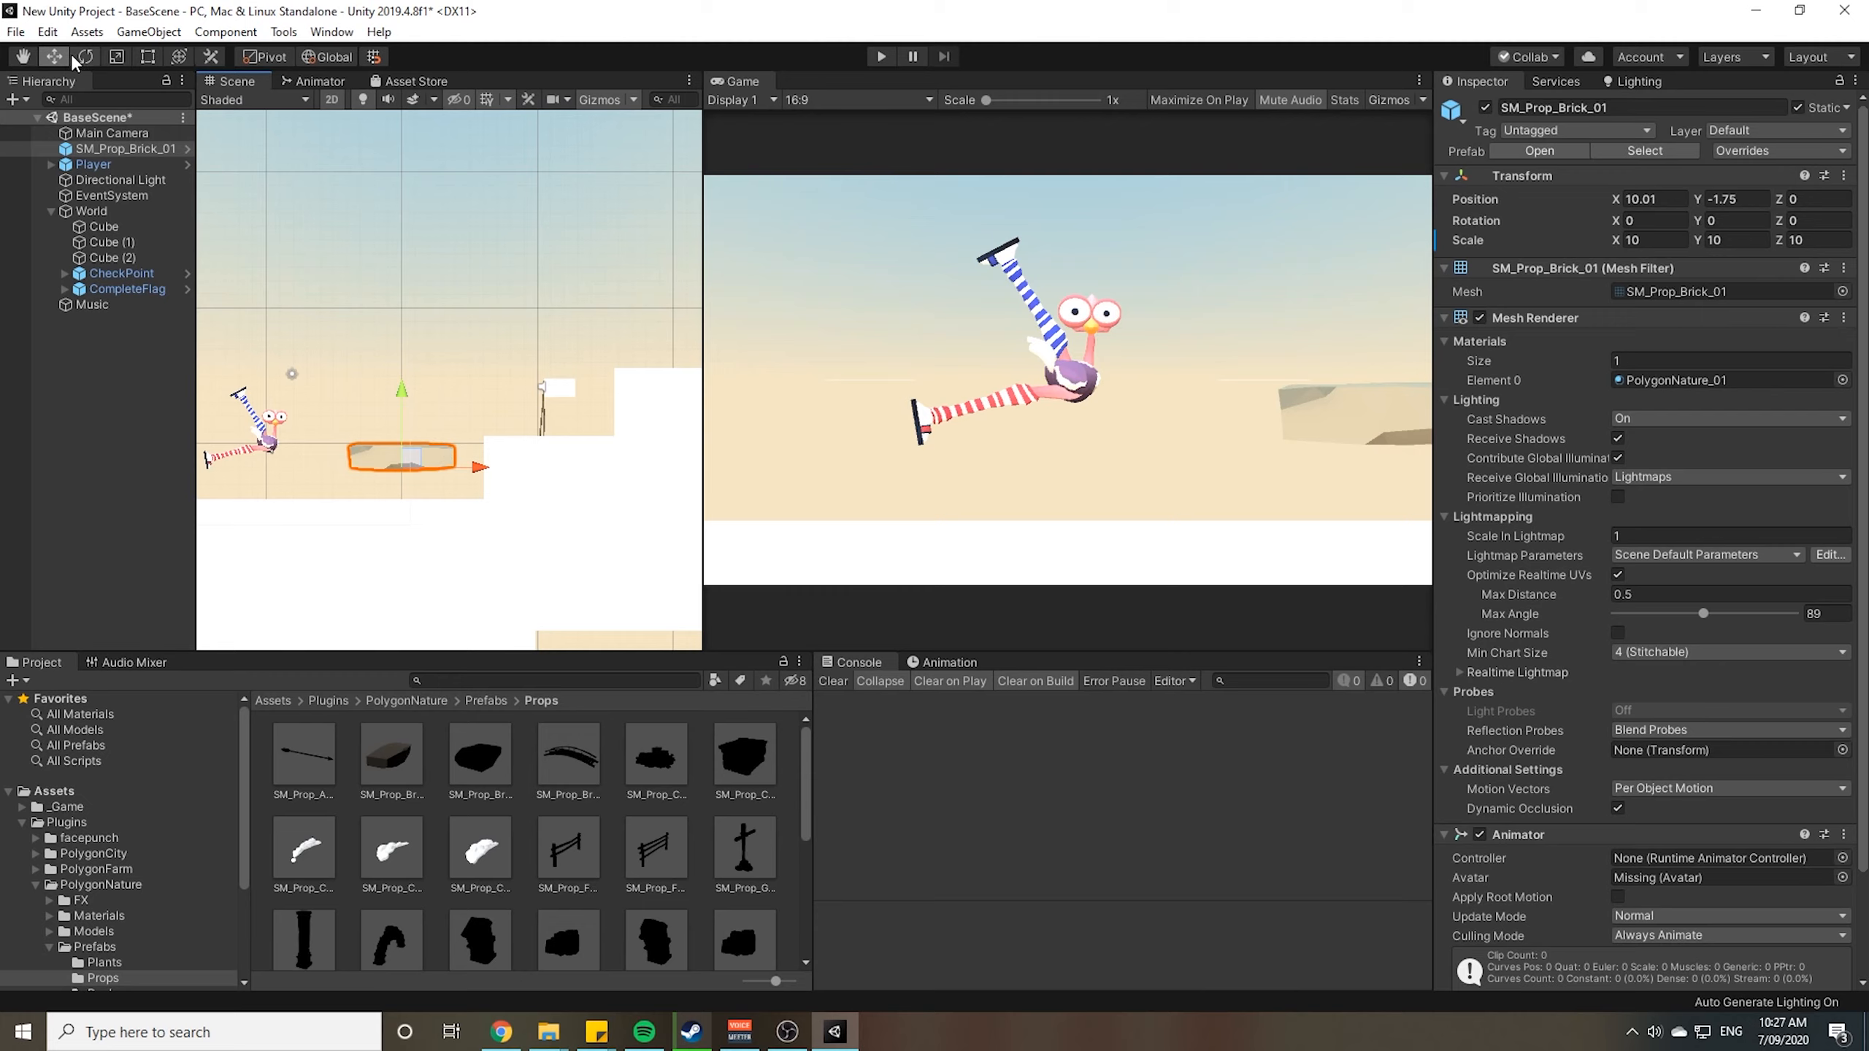
left_click_drag(416, 458, 420, 466)
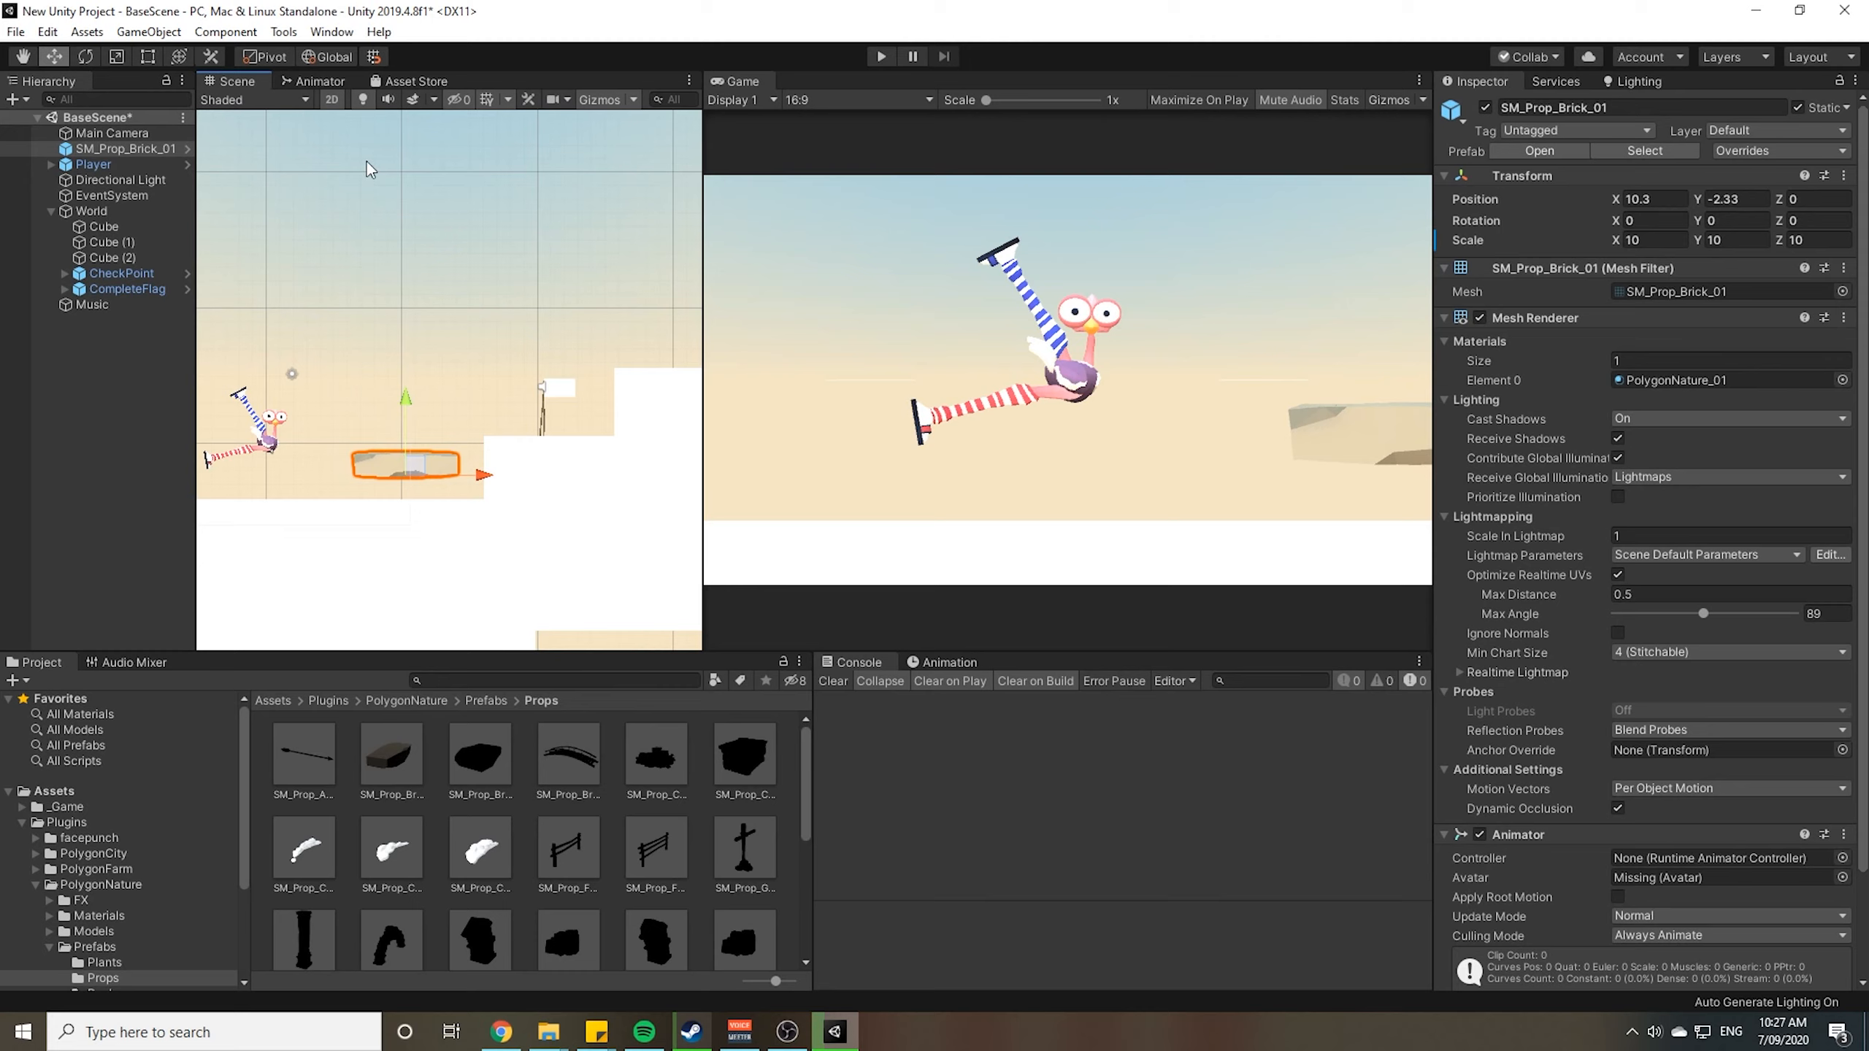
Check the brick's placement on the level from a 3D view, and return the Scene view to 2D
left_click(330, 100)
right_click_drag(373, 479, 530, 472)
middle_click_drag(316, 512, 399, 418)
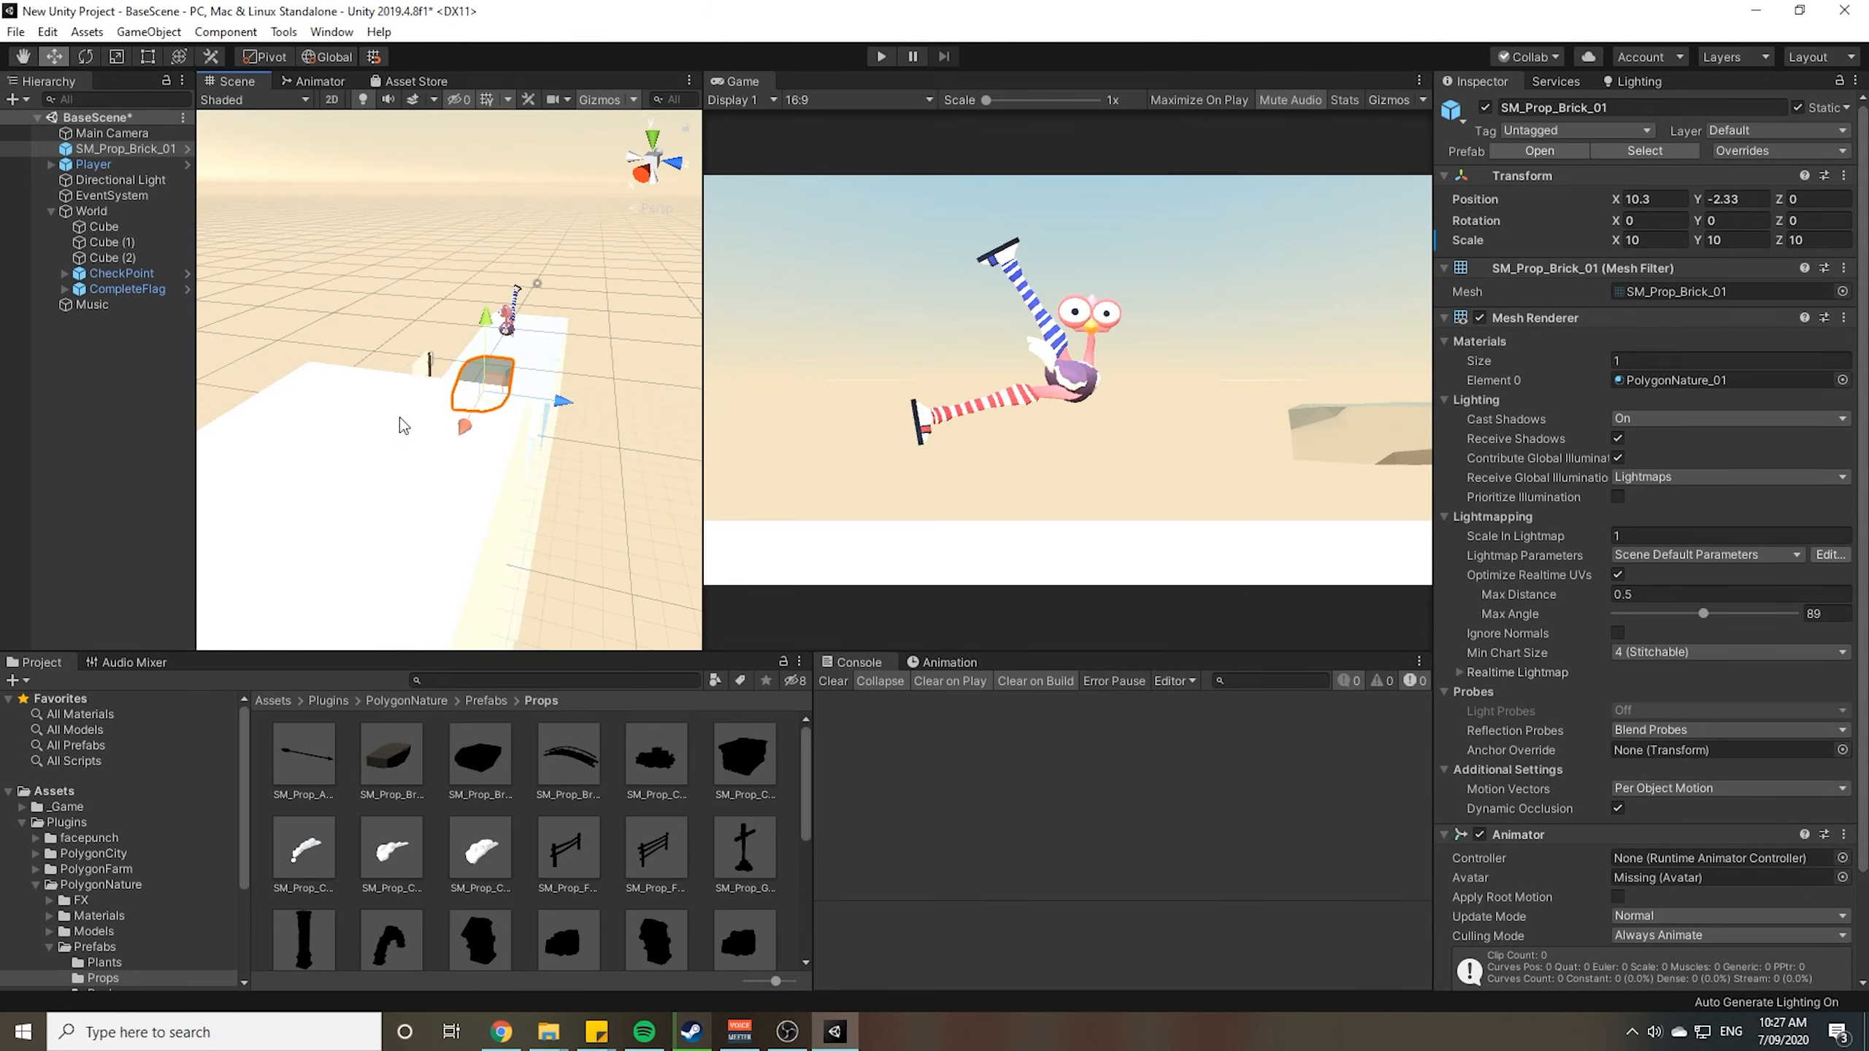
left_click(332, 100)
Switch to the Rect tool, run the player into the brick in Play mode, and stop the test
key("t")
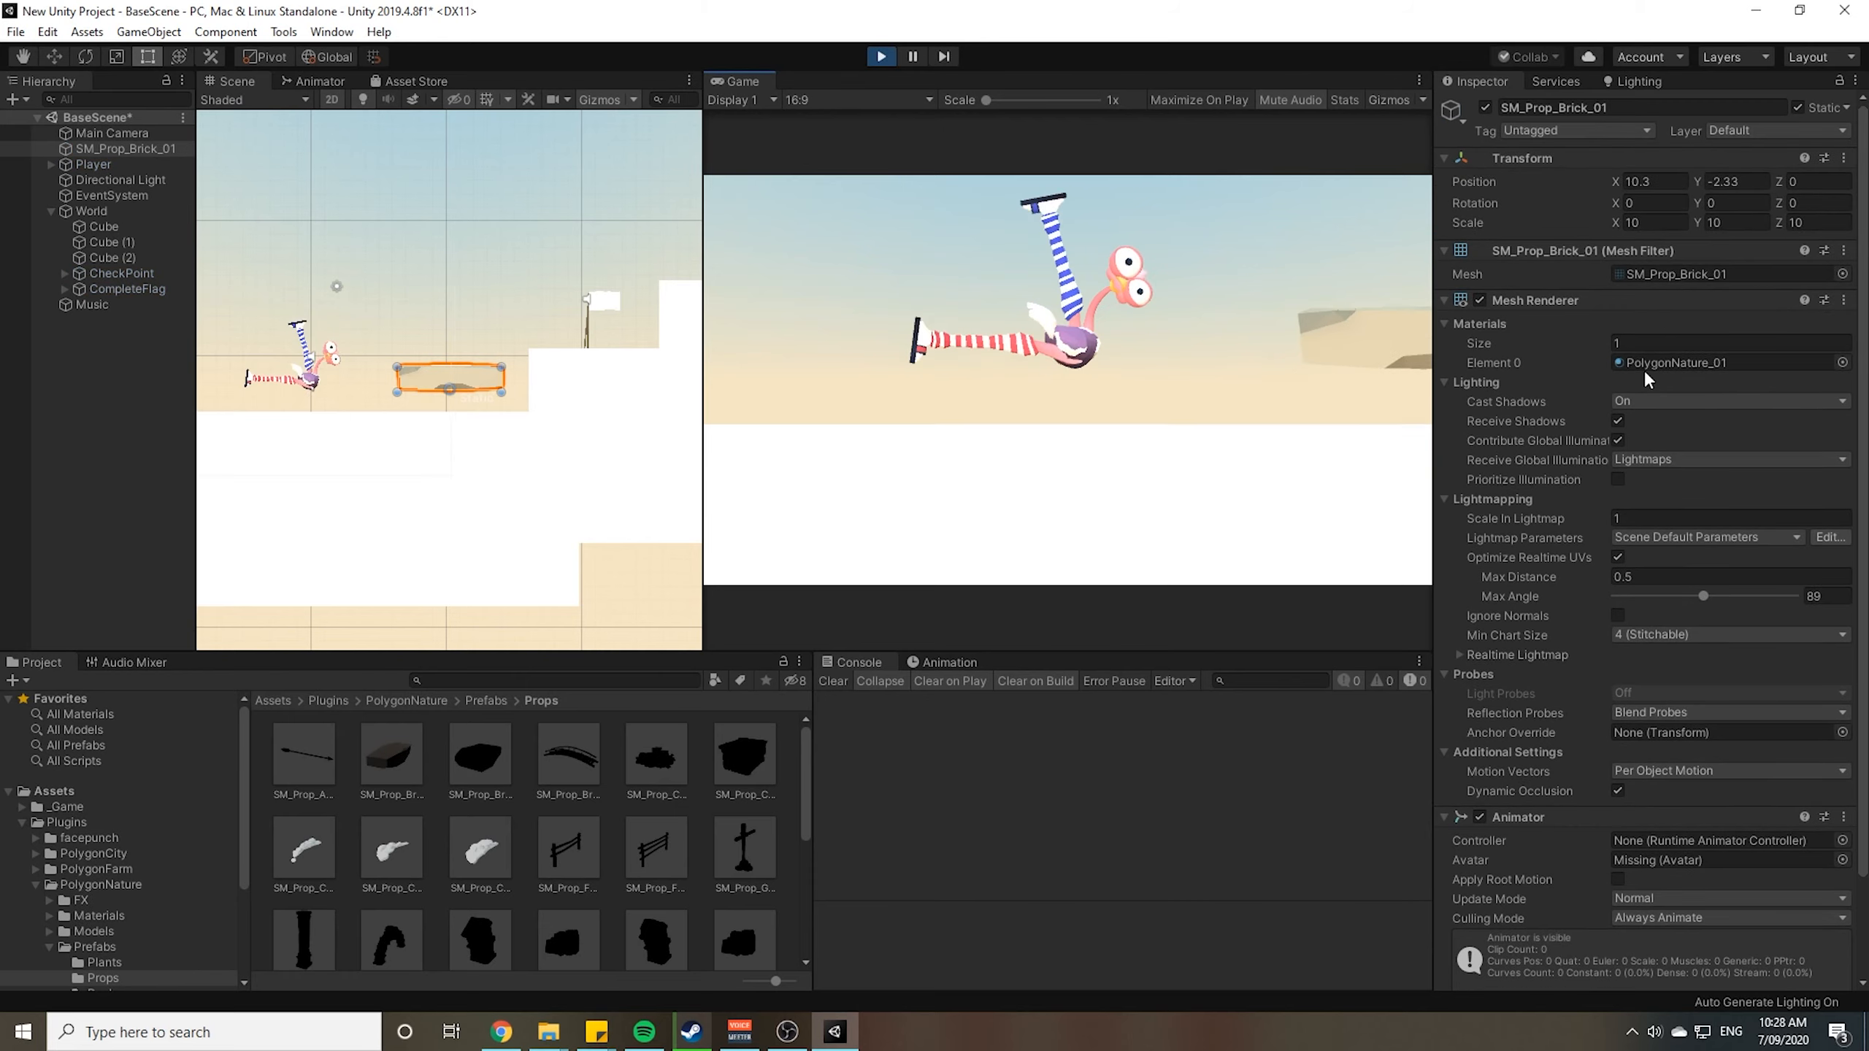
key("d")
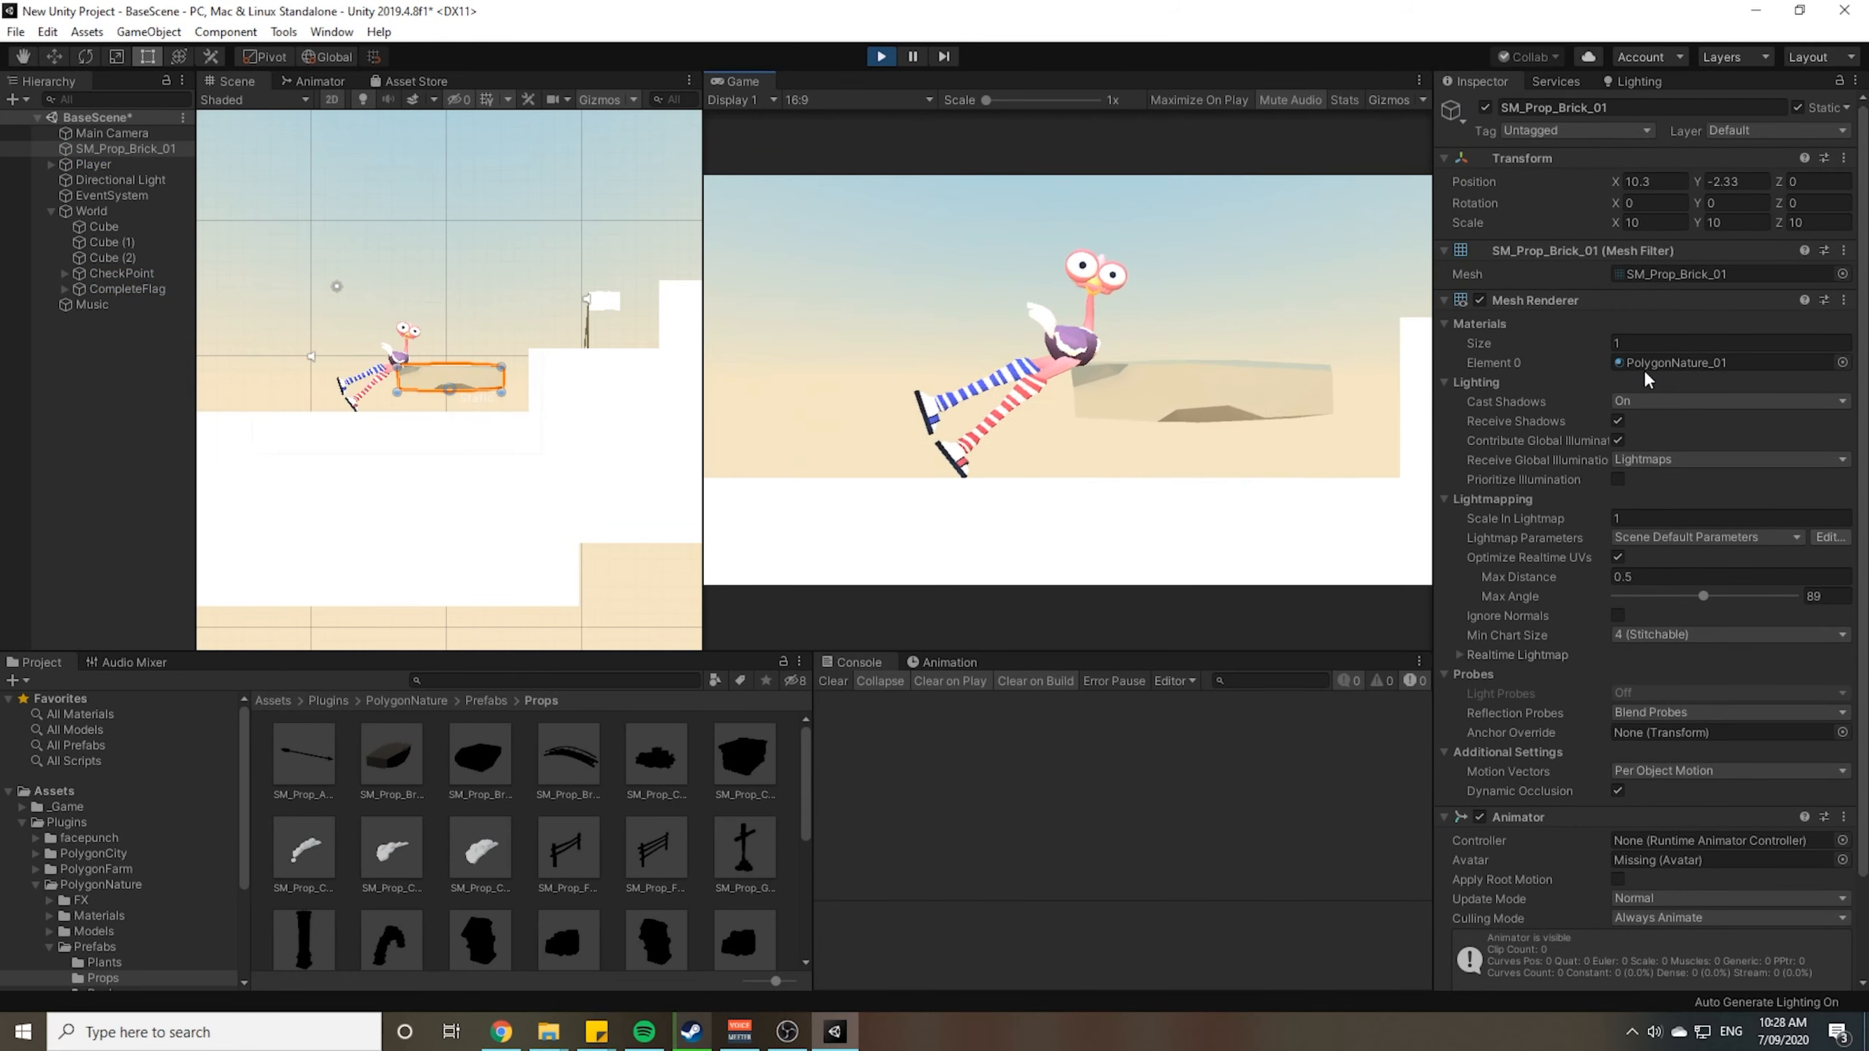
key("d")
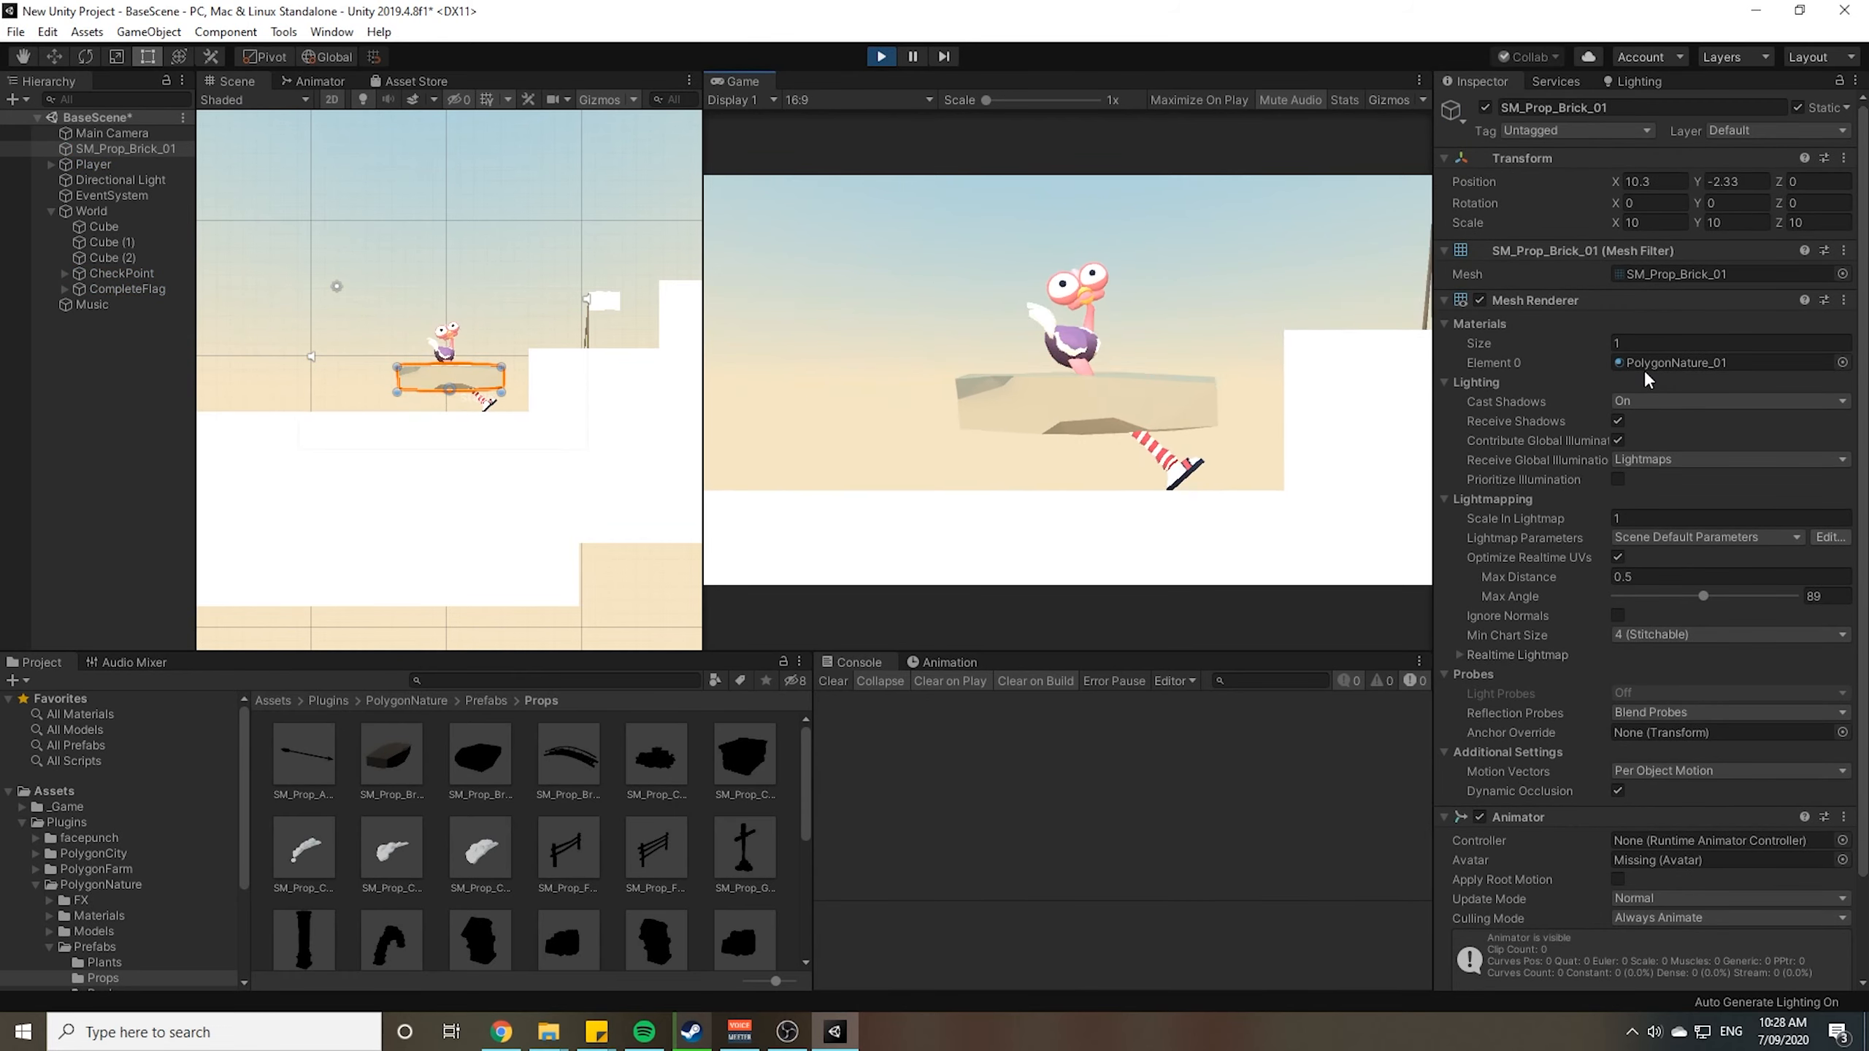
left_click(880, 57)
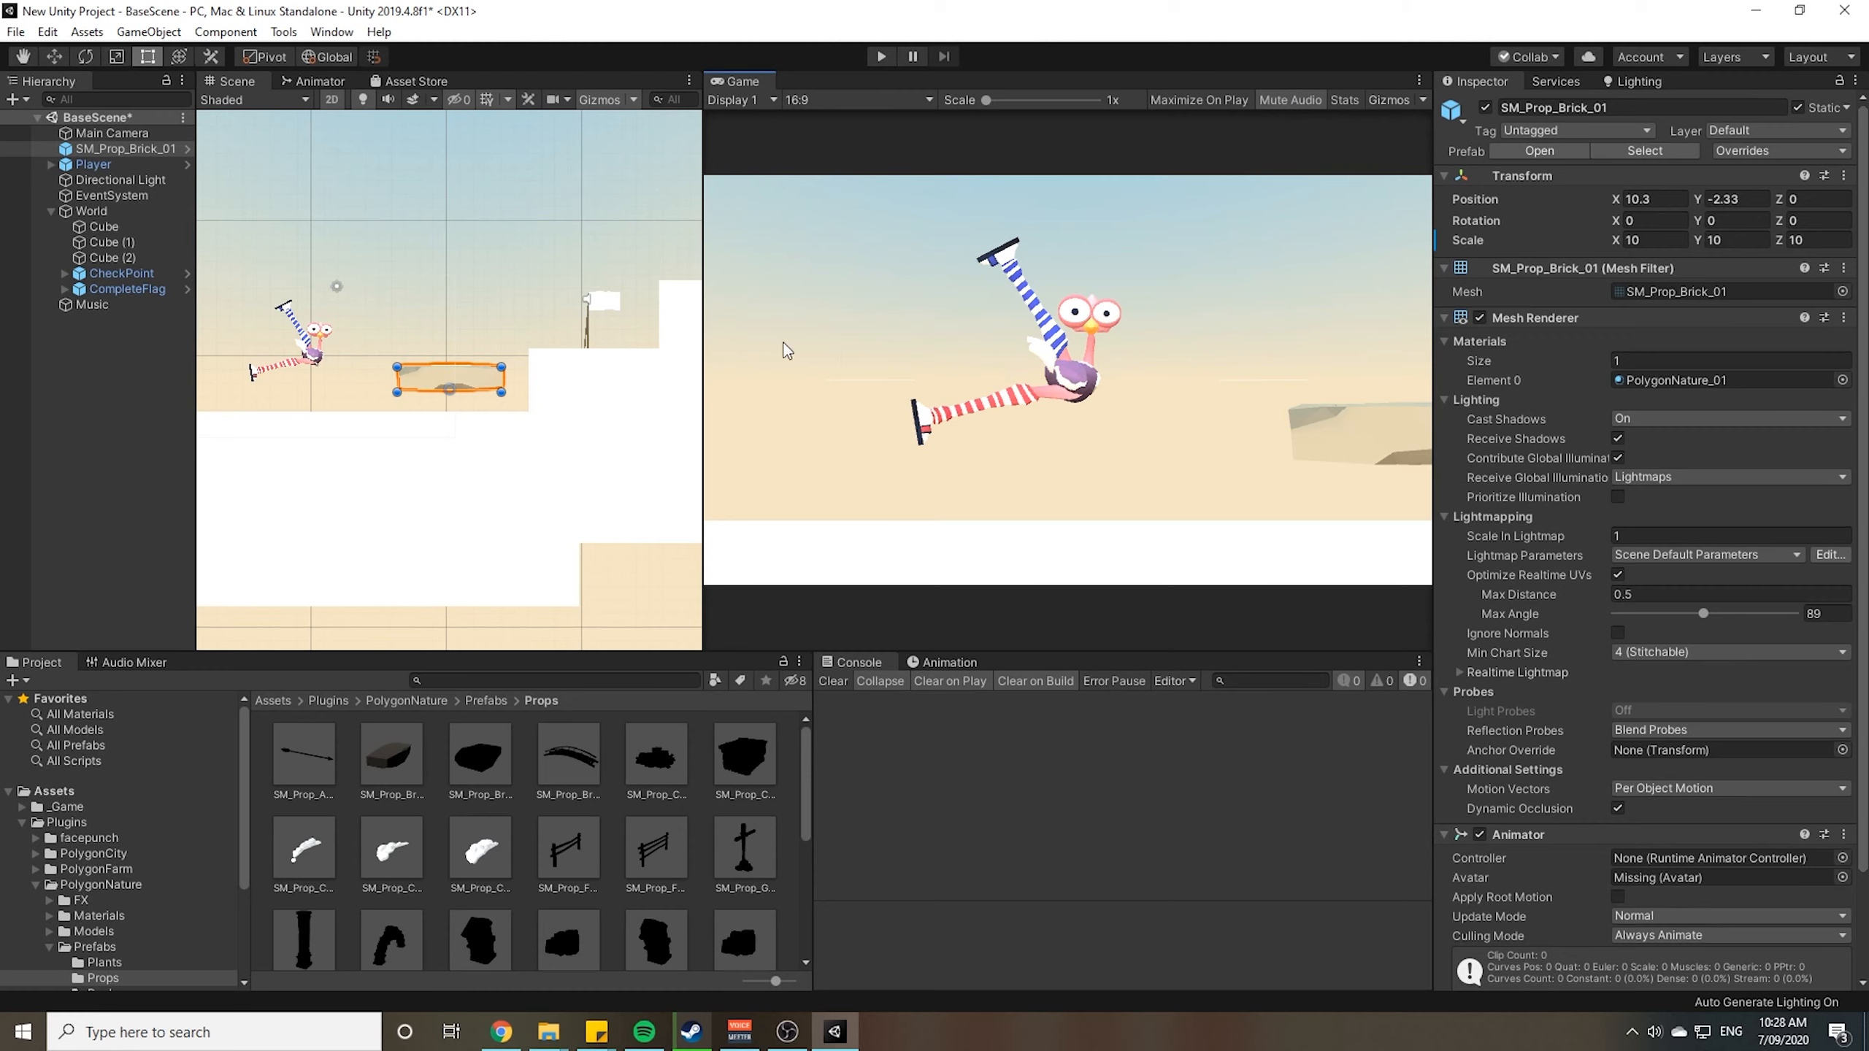
Add a Box Collider component to SM_Prop_Brick_01
scroll(1684, 661, "down", 3)
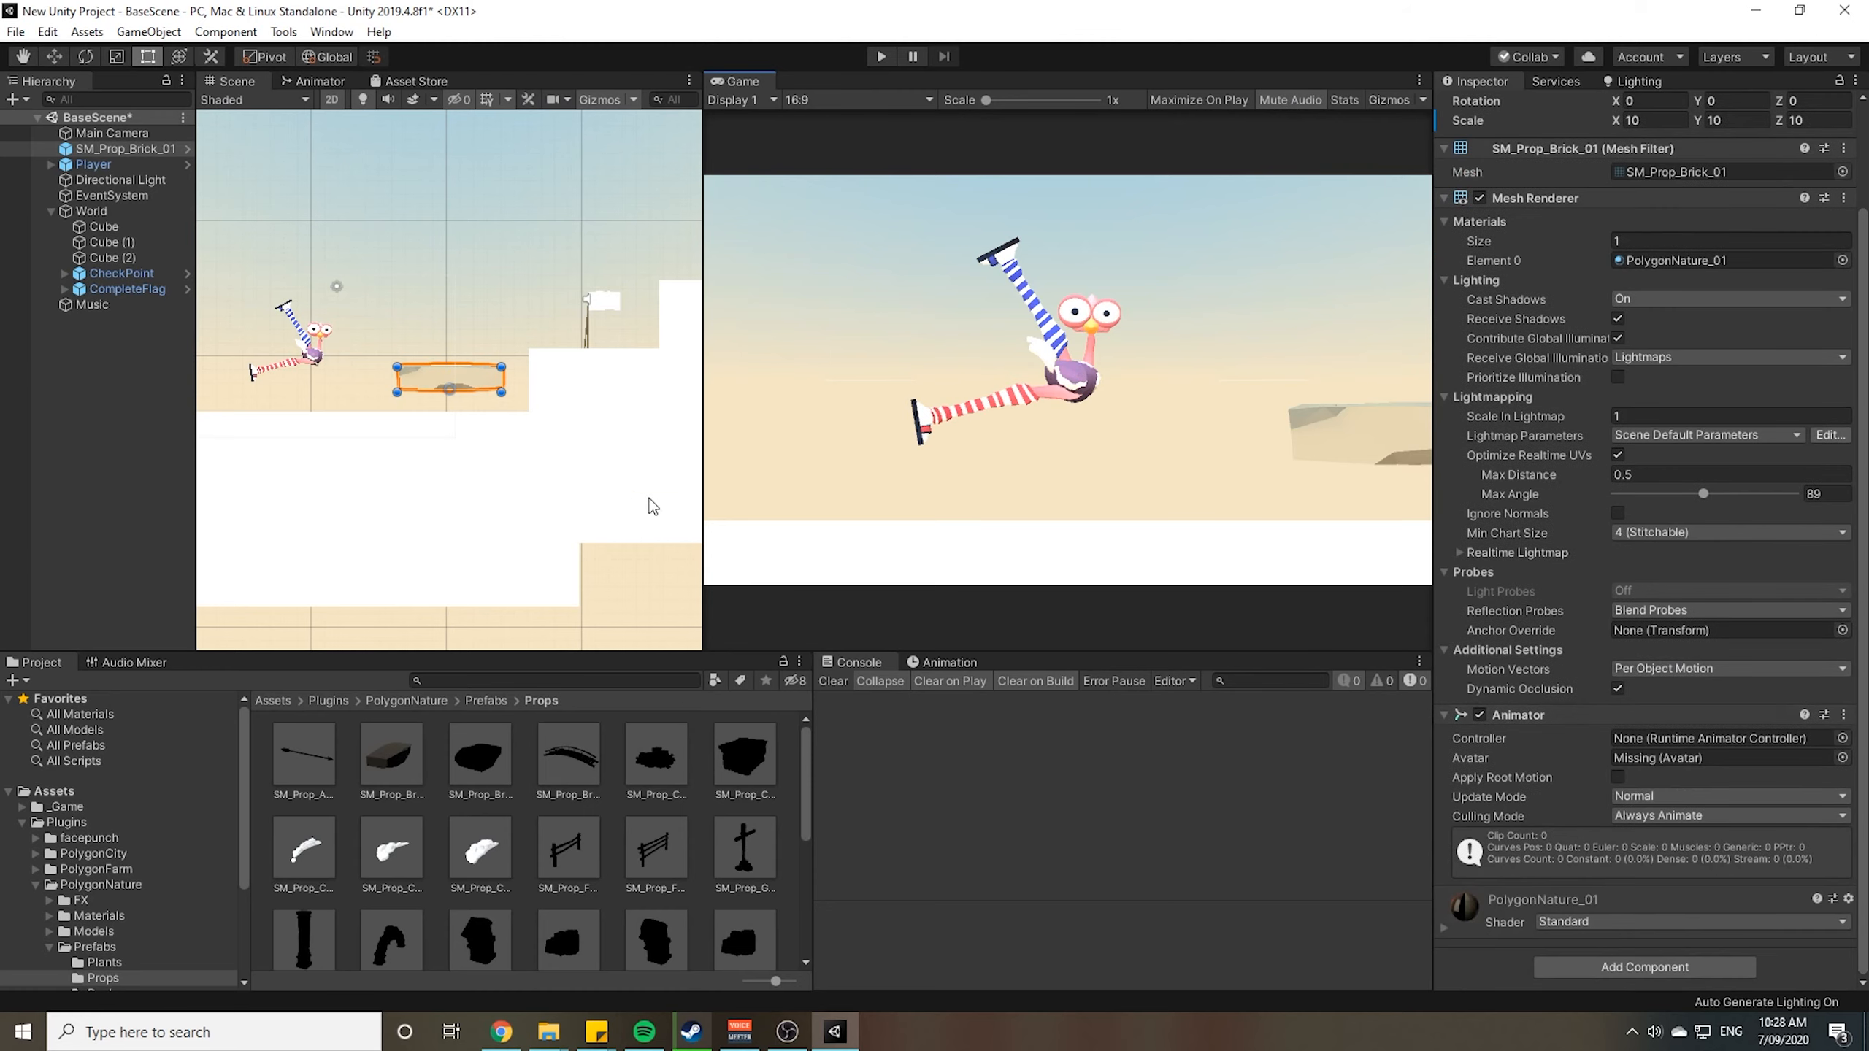
left_click(1611, 968)
type("rigbox")
key("Return")
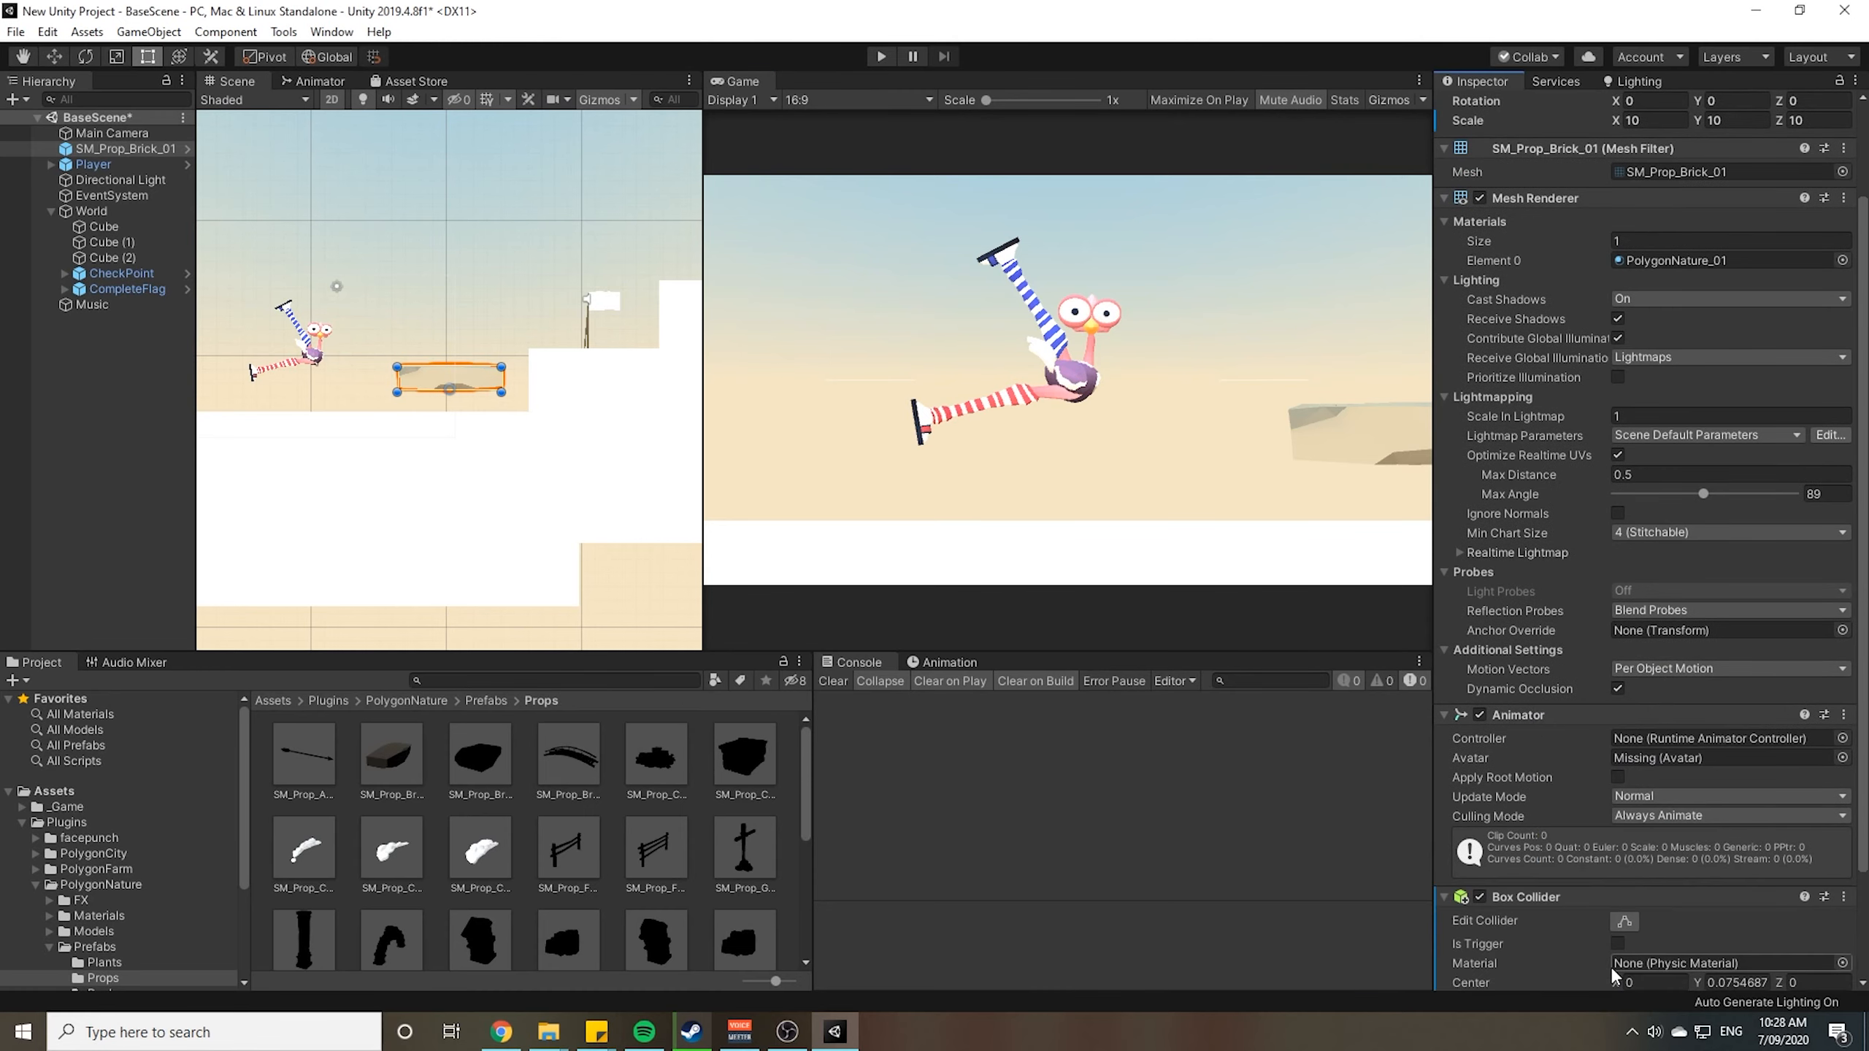
Inspect the brick's Box Collider bounds up close with collider editing on, briefly toggling the Scene view's 2D mode
left_click(425, 303)
scroll(436, 368, "up", 9)
left_click(131, 152)
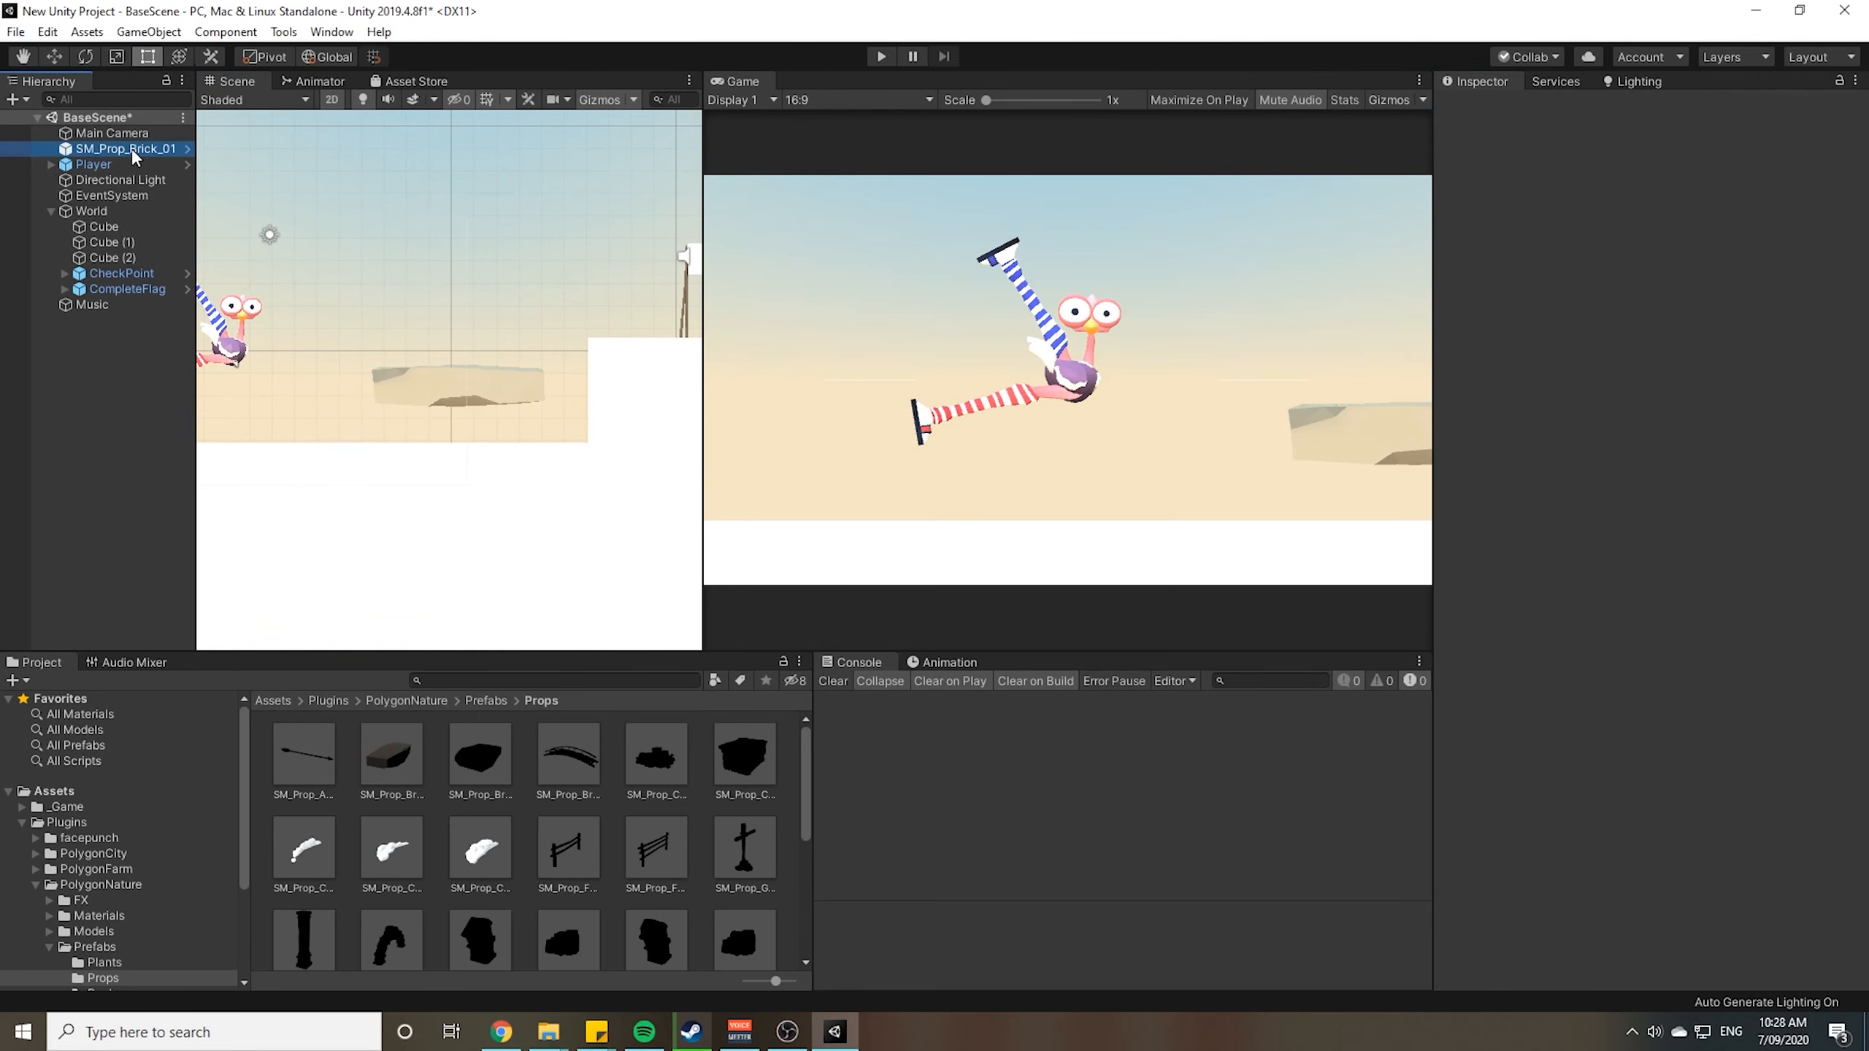
scroll(439, 394, "up", 4)
scroll(439, 410, "up", 1)
scroll(1621, 868, "down", 3)
left_click(1628, 790)
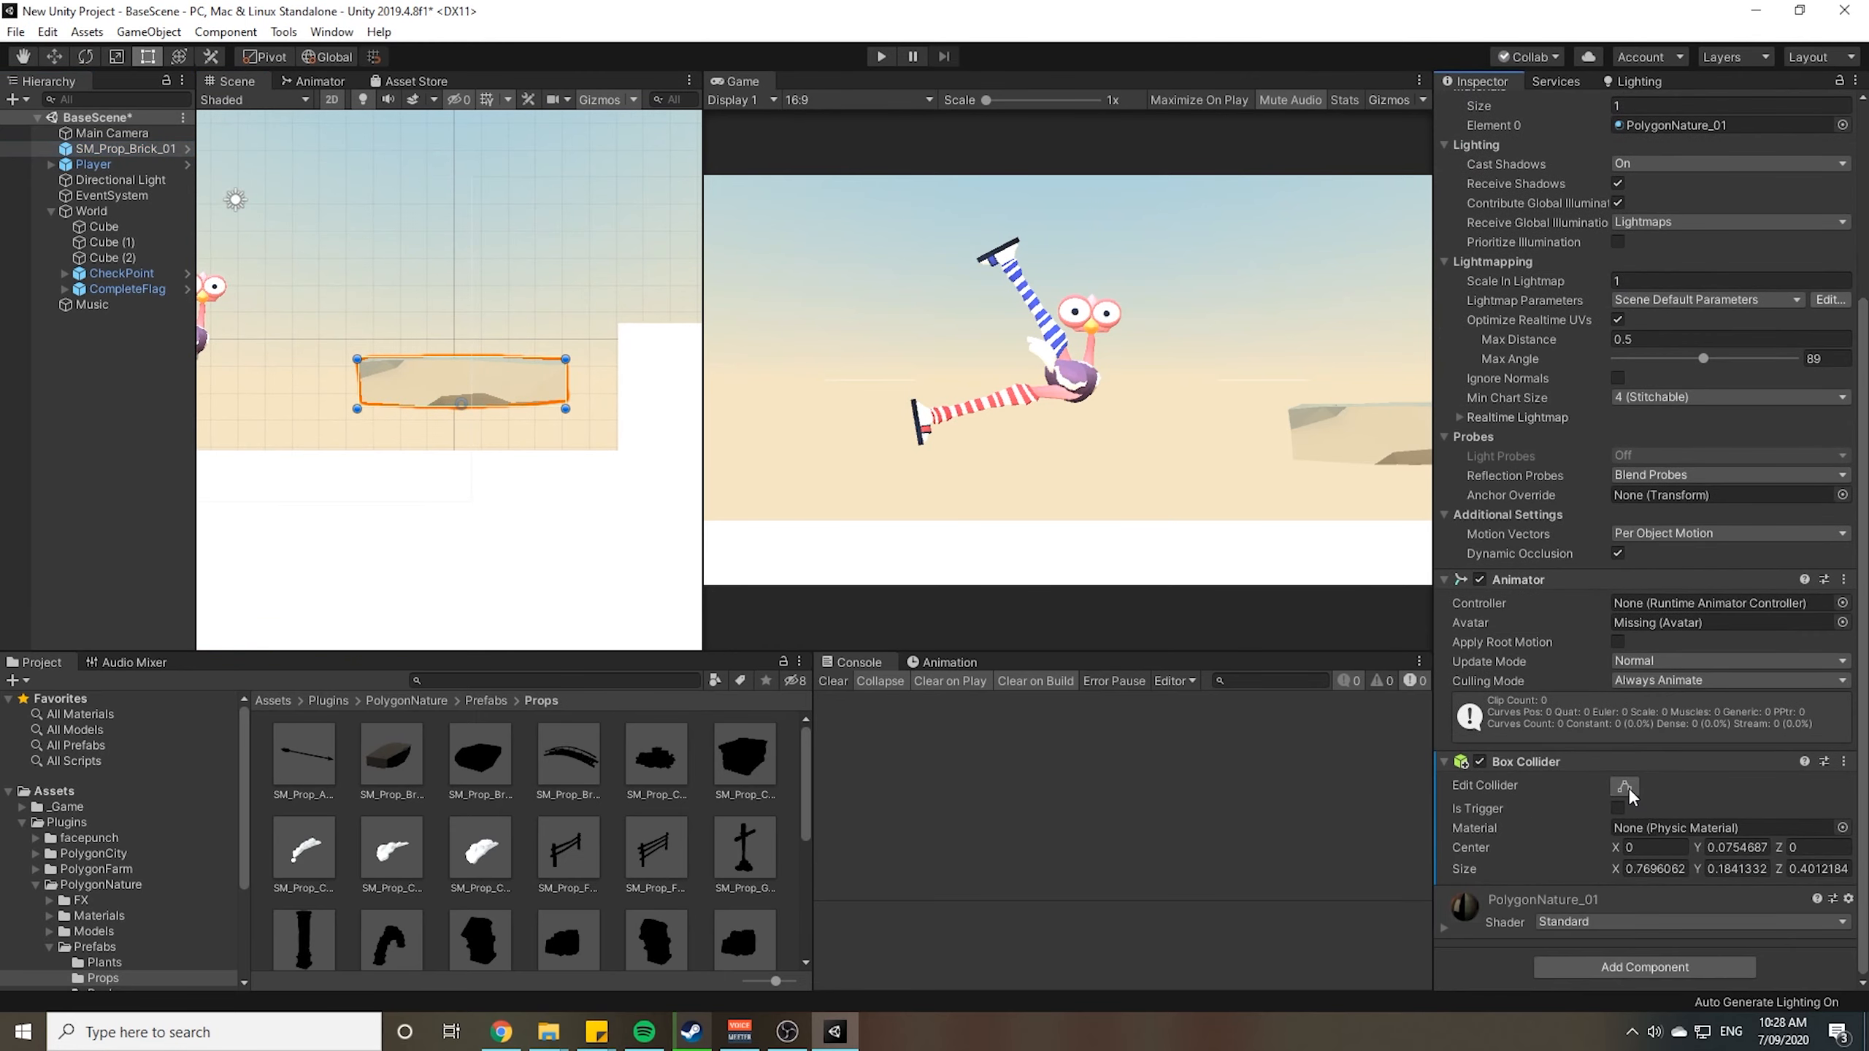
scroll(331, 391, "up", 2)
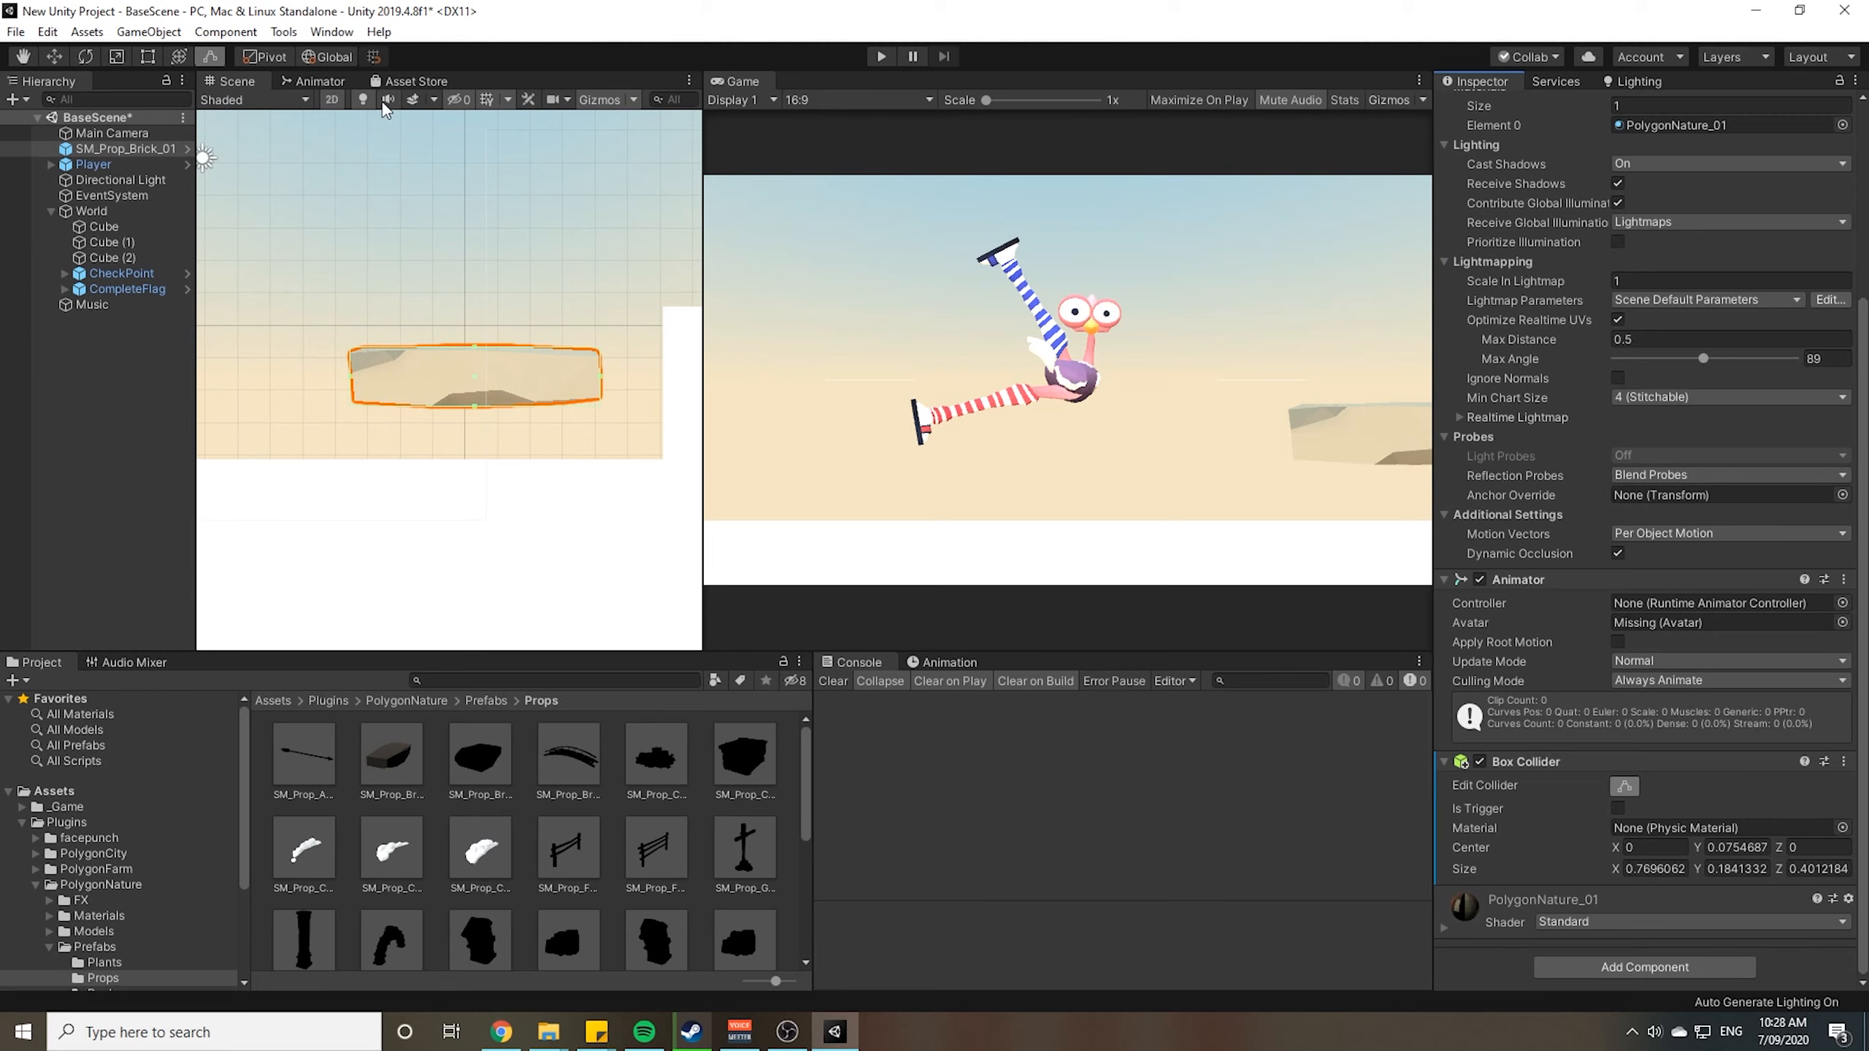
left_click(338, 101)
left_click(337, 101)
View the box collider options in the component search, dismiss it without adding anything, and deselect the brick
left_click(1654, 966)
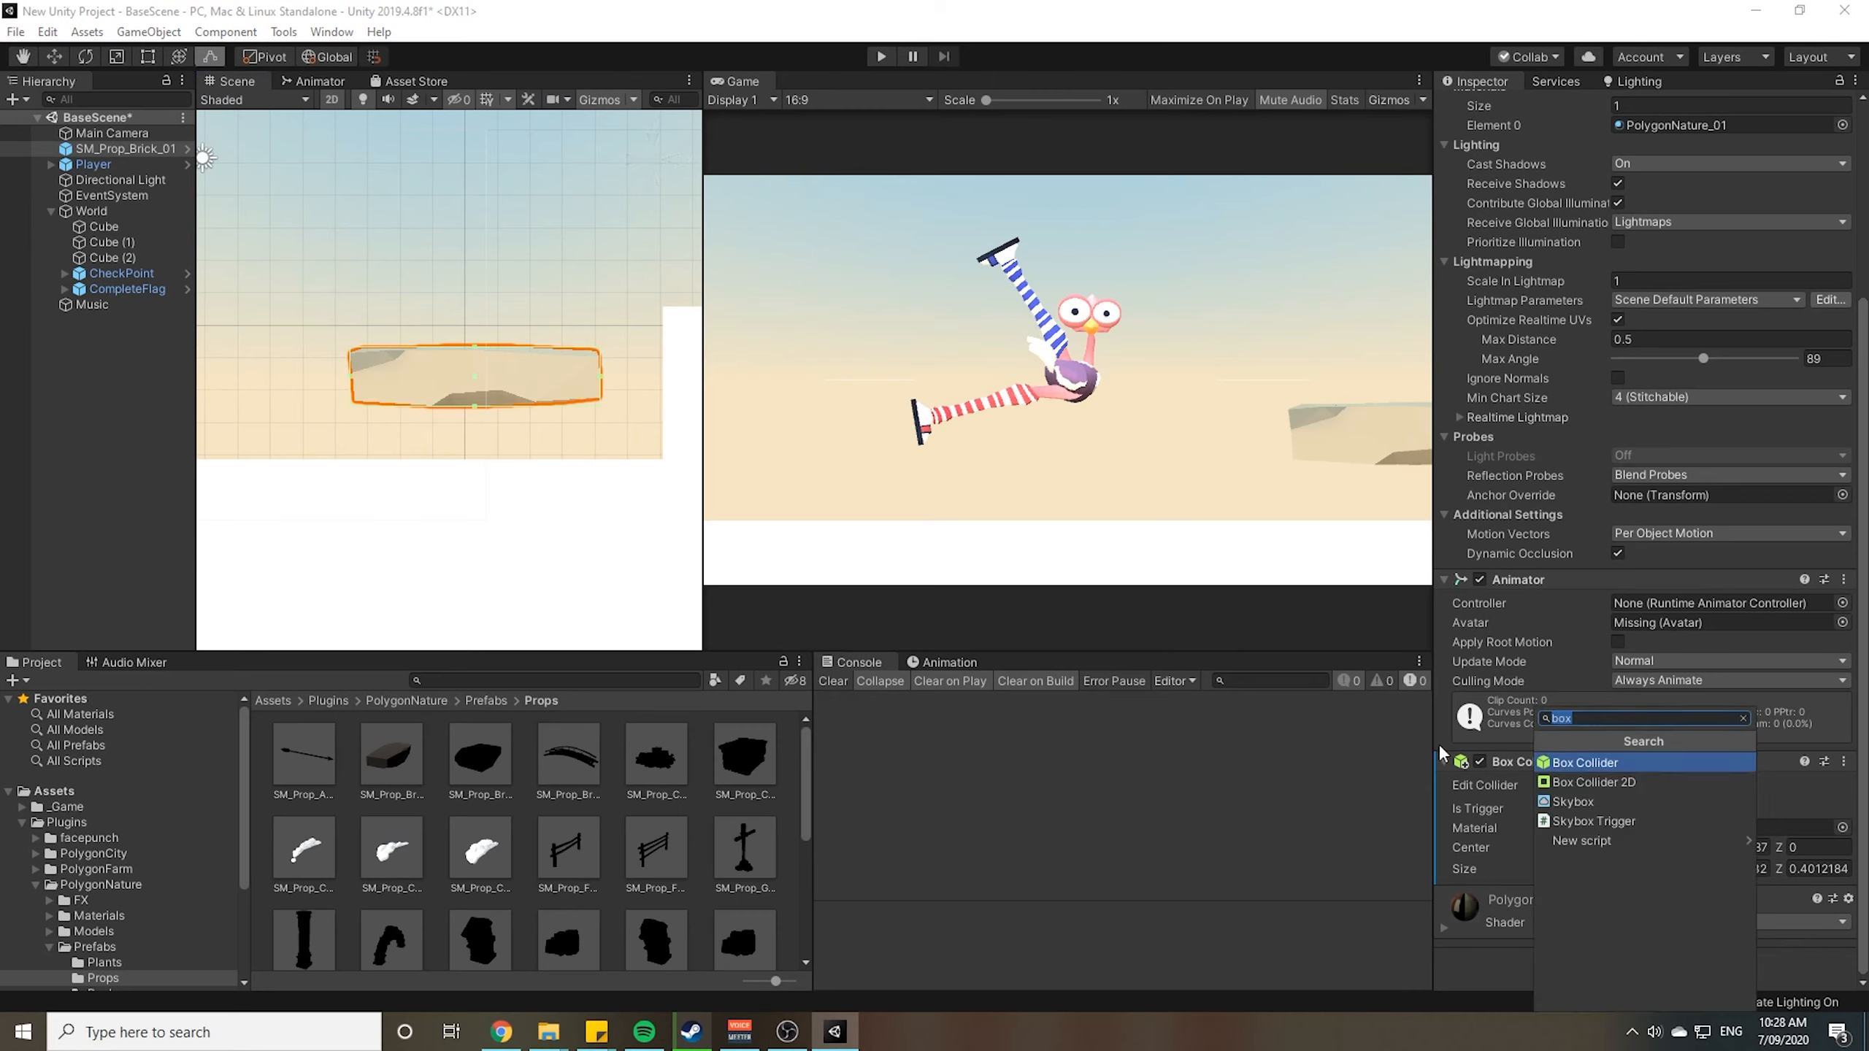
left_click(370, 255)
scroll(372, 317, "up", 1)
left_click(318, 368)
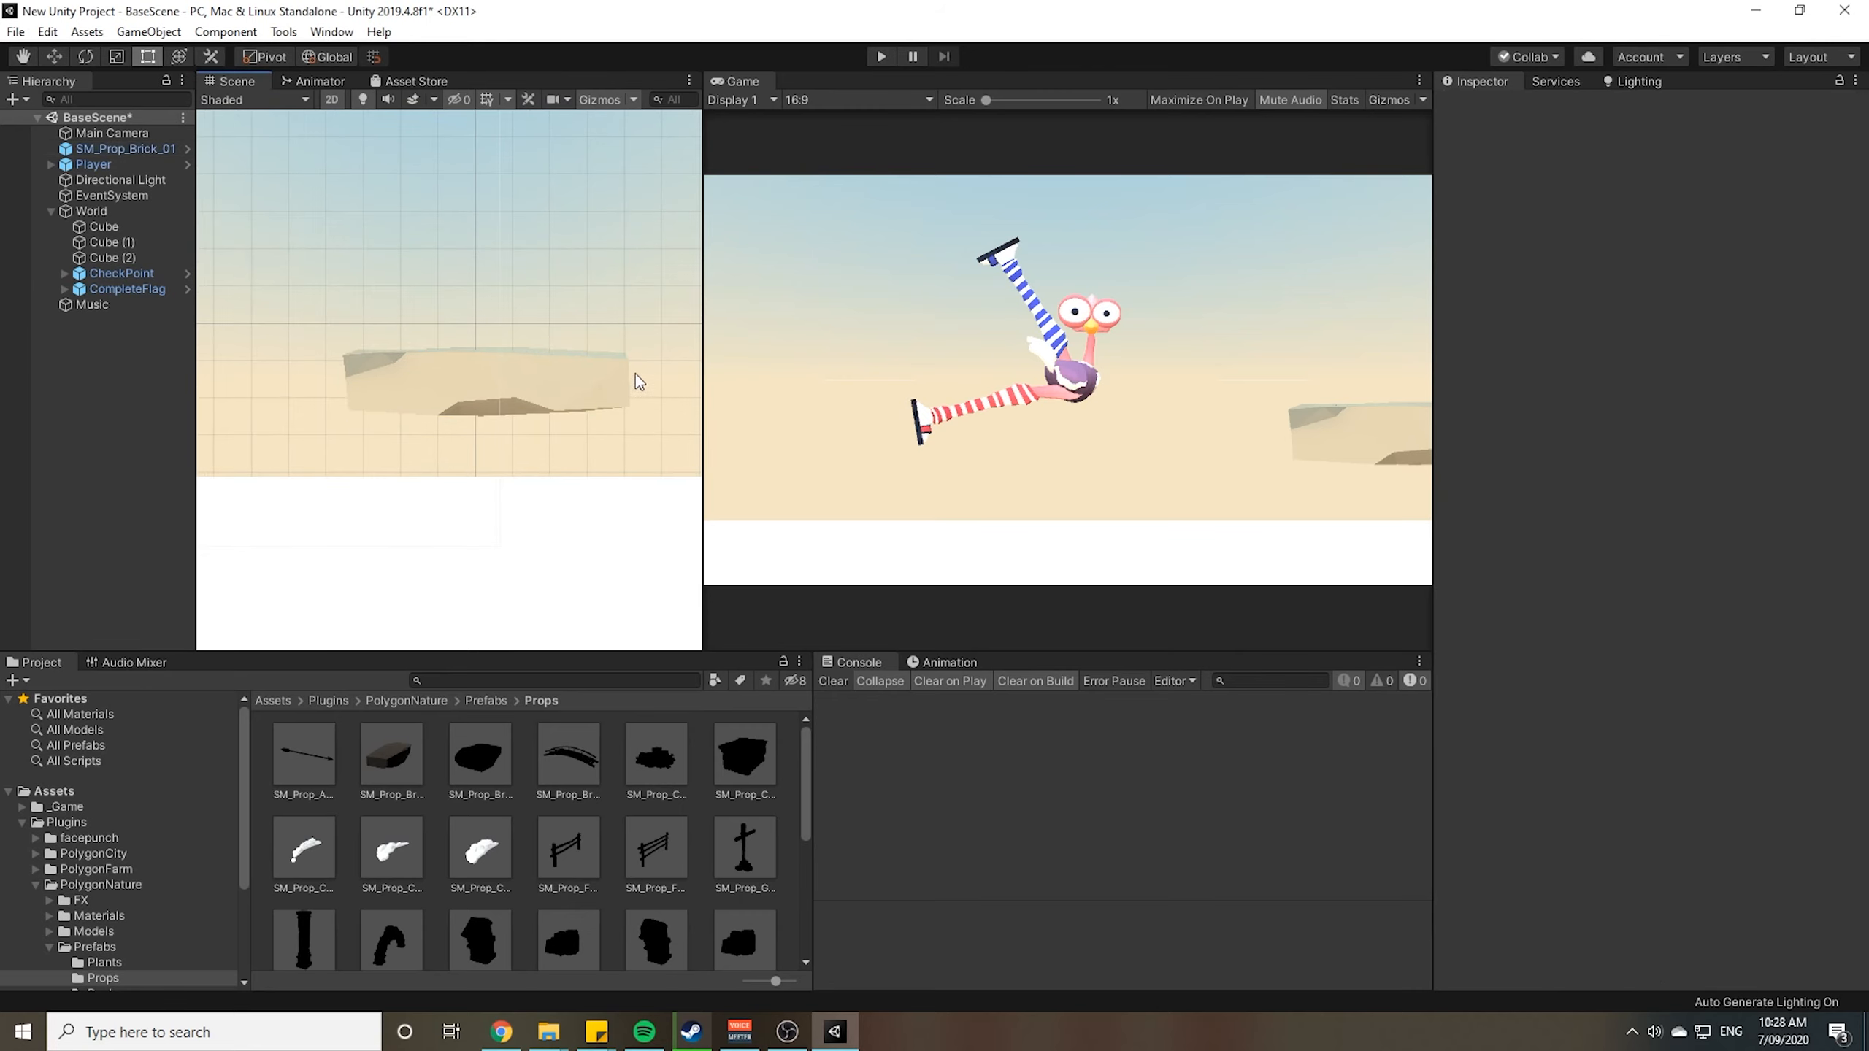
Test the brick's collision in Play mode by walking the player over it to the checkpoint, and stop the test
left_click(881, 62)
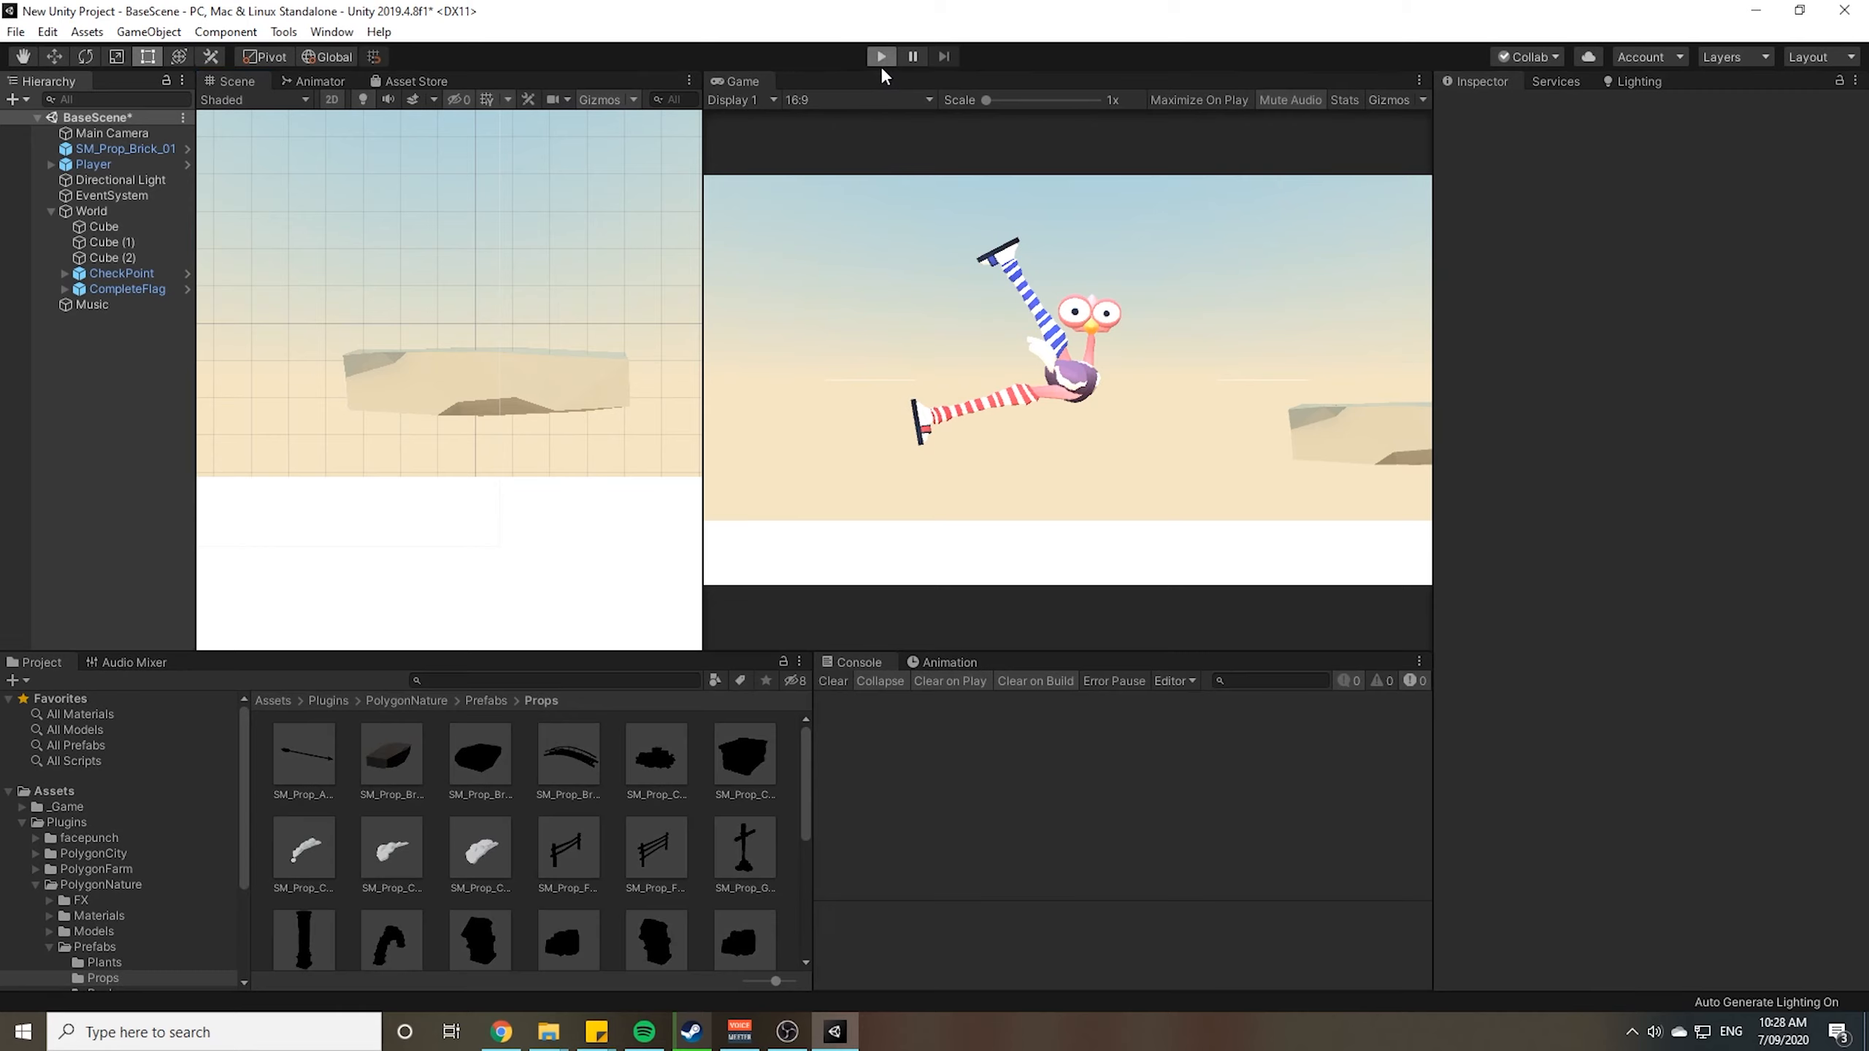
left_click(1318, 529)
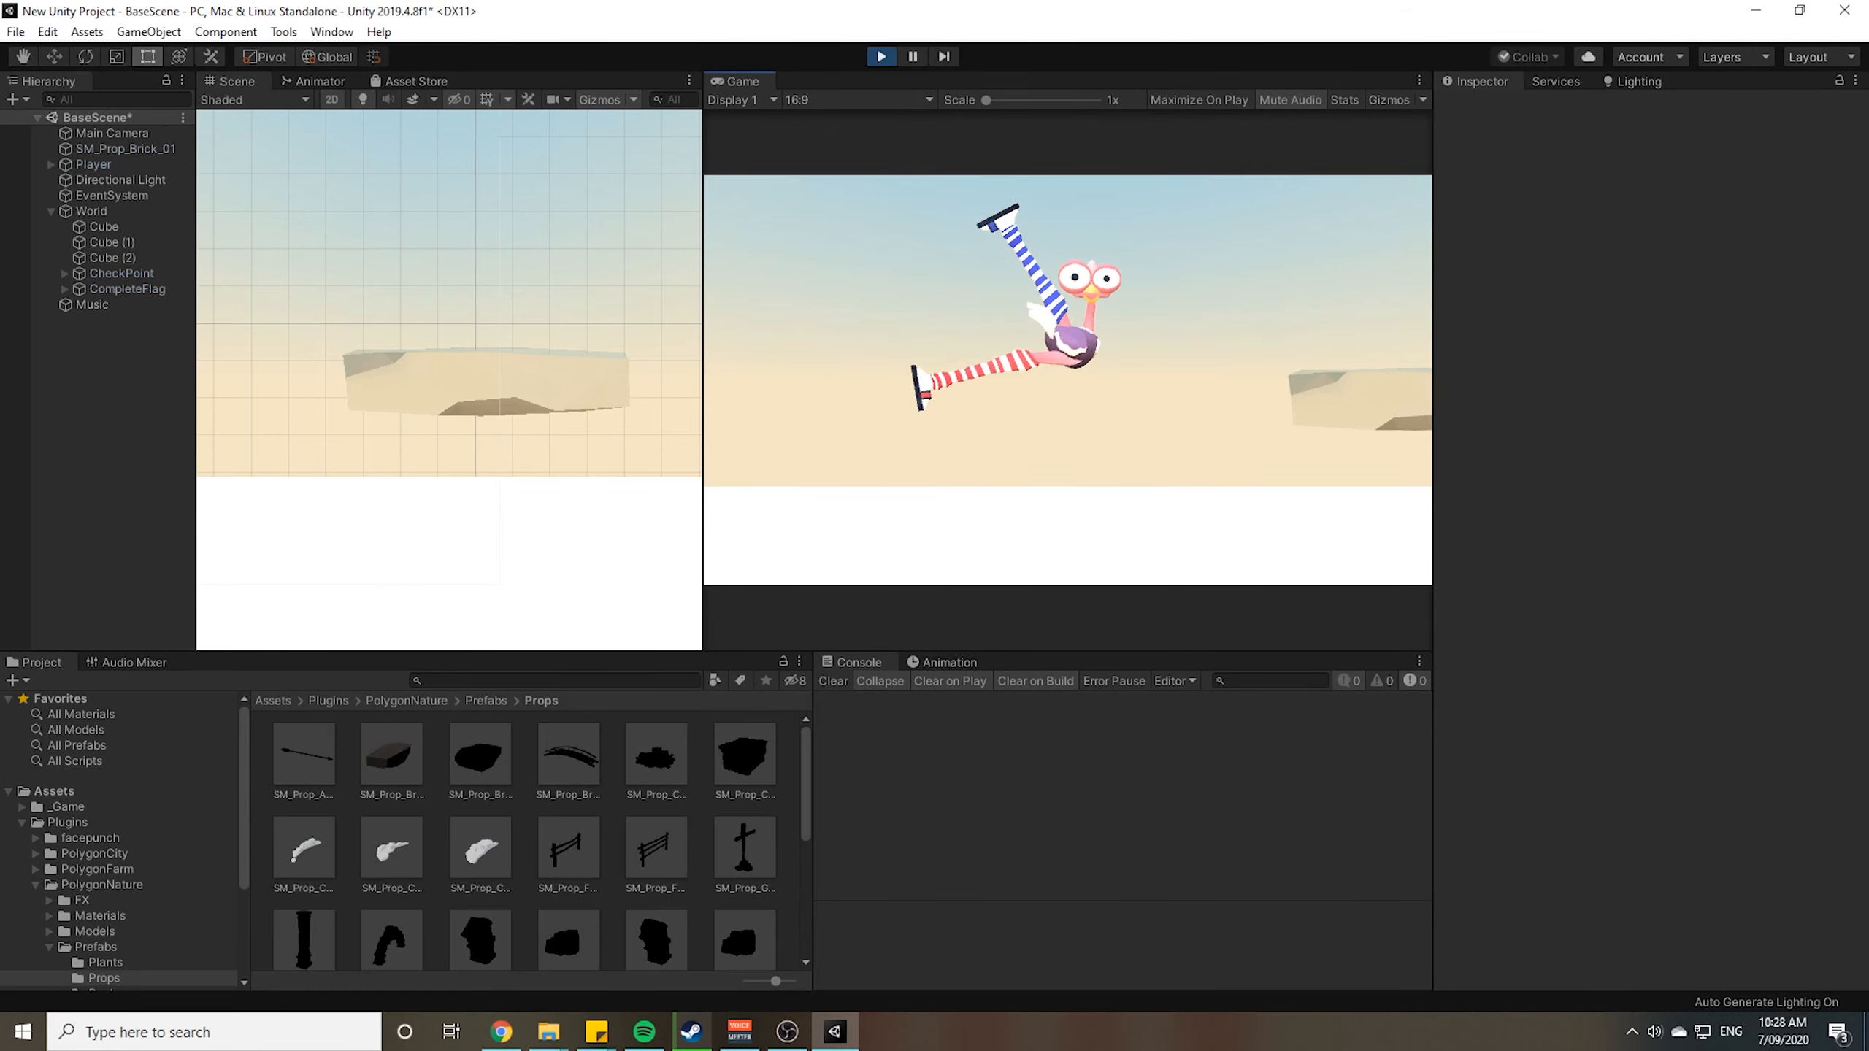
key("d")
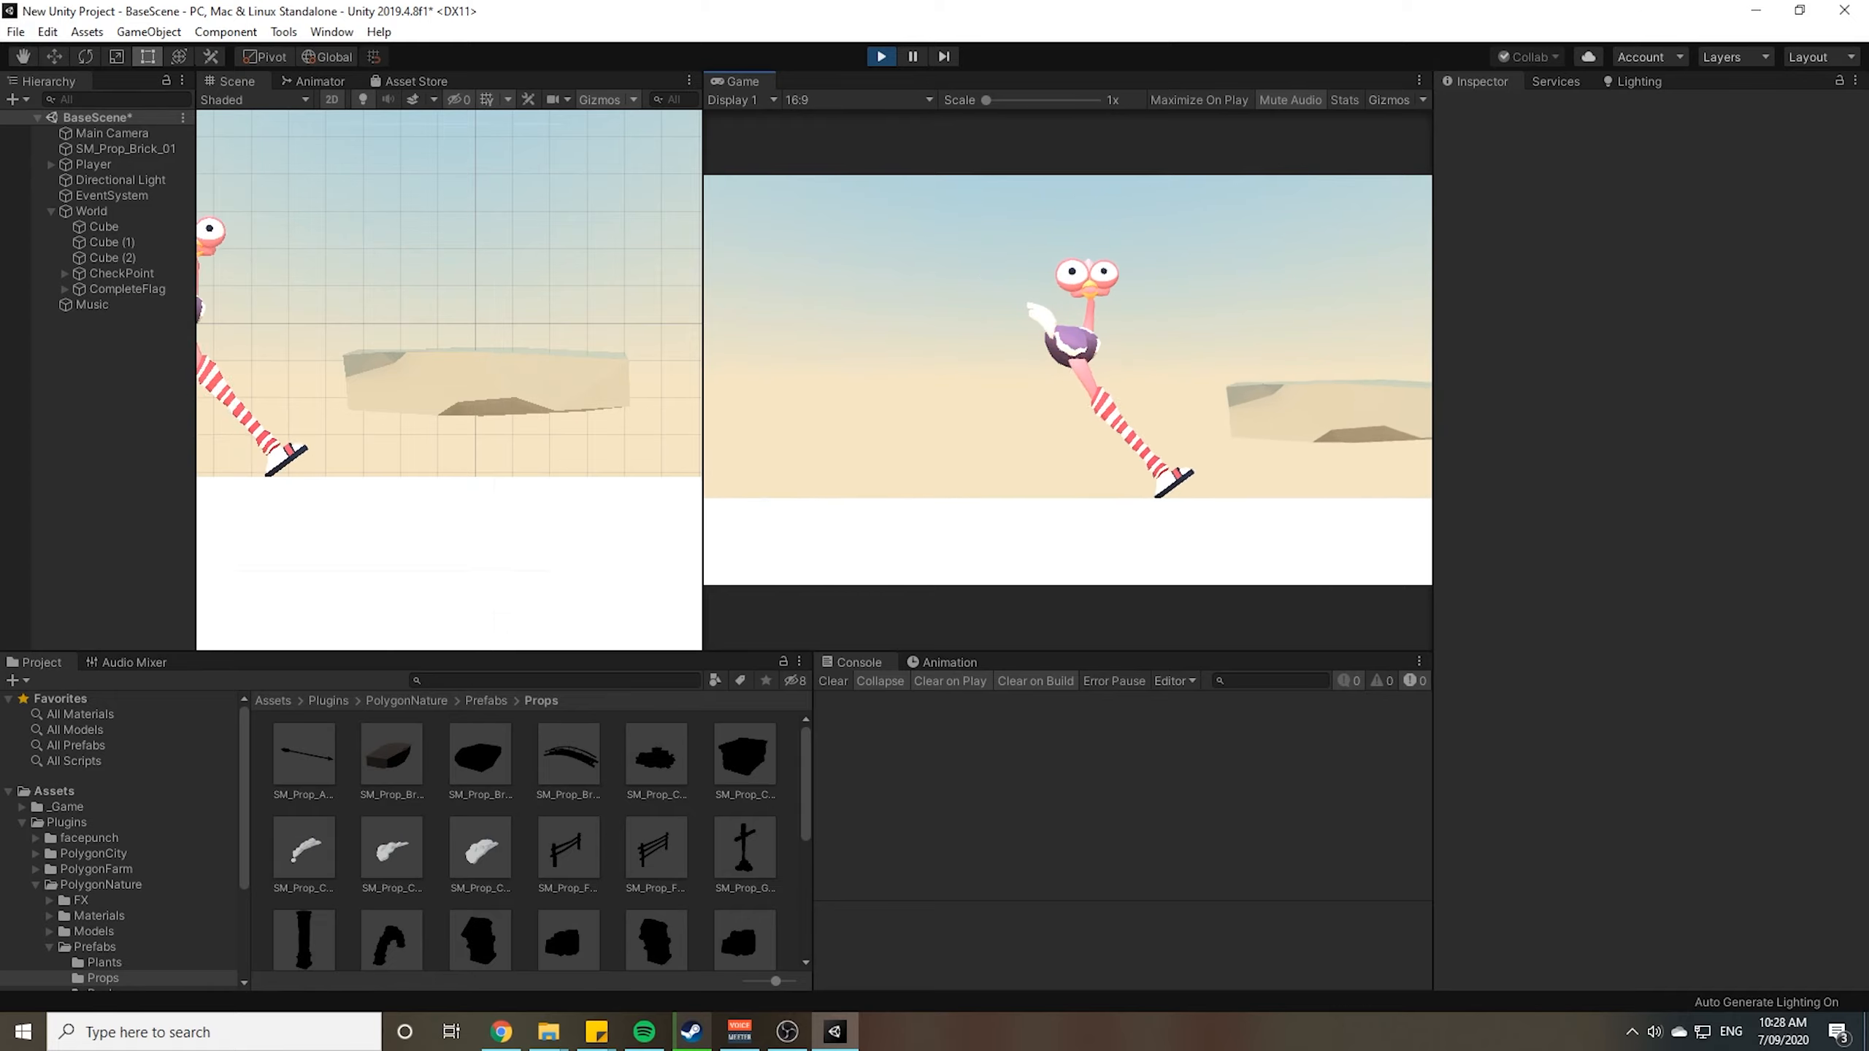
key("d")
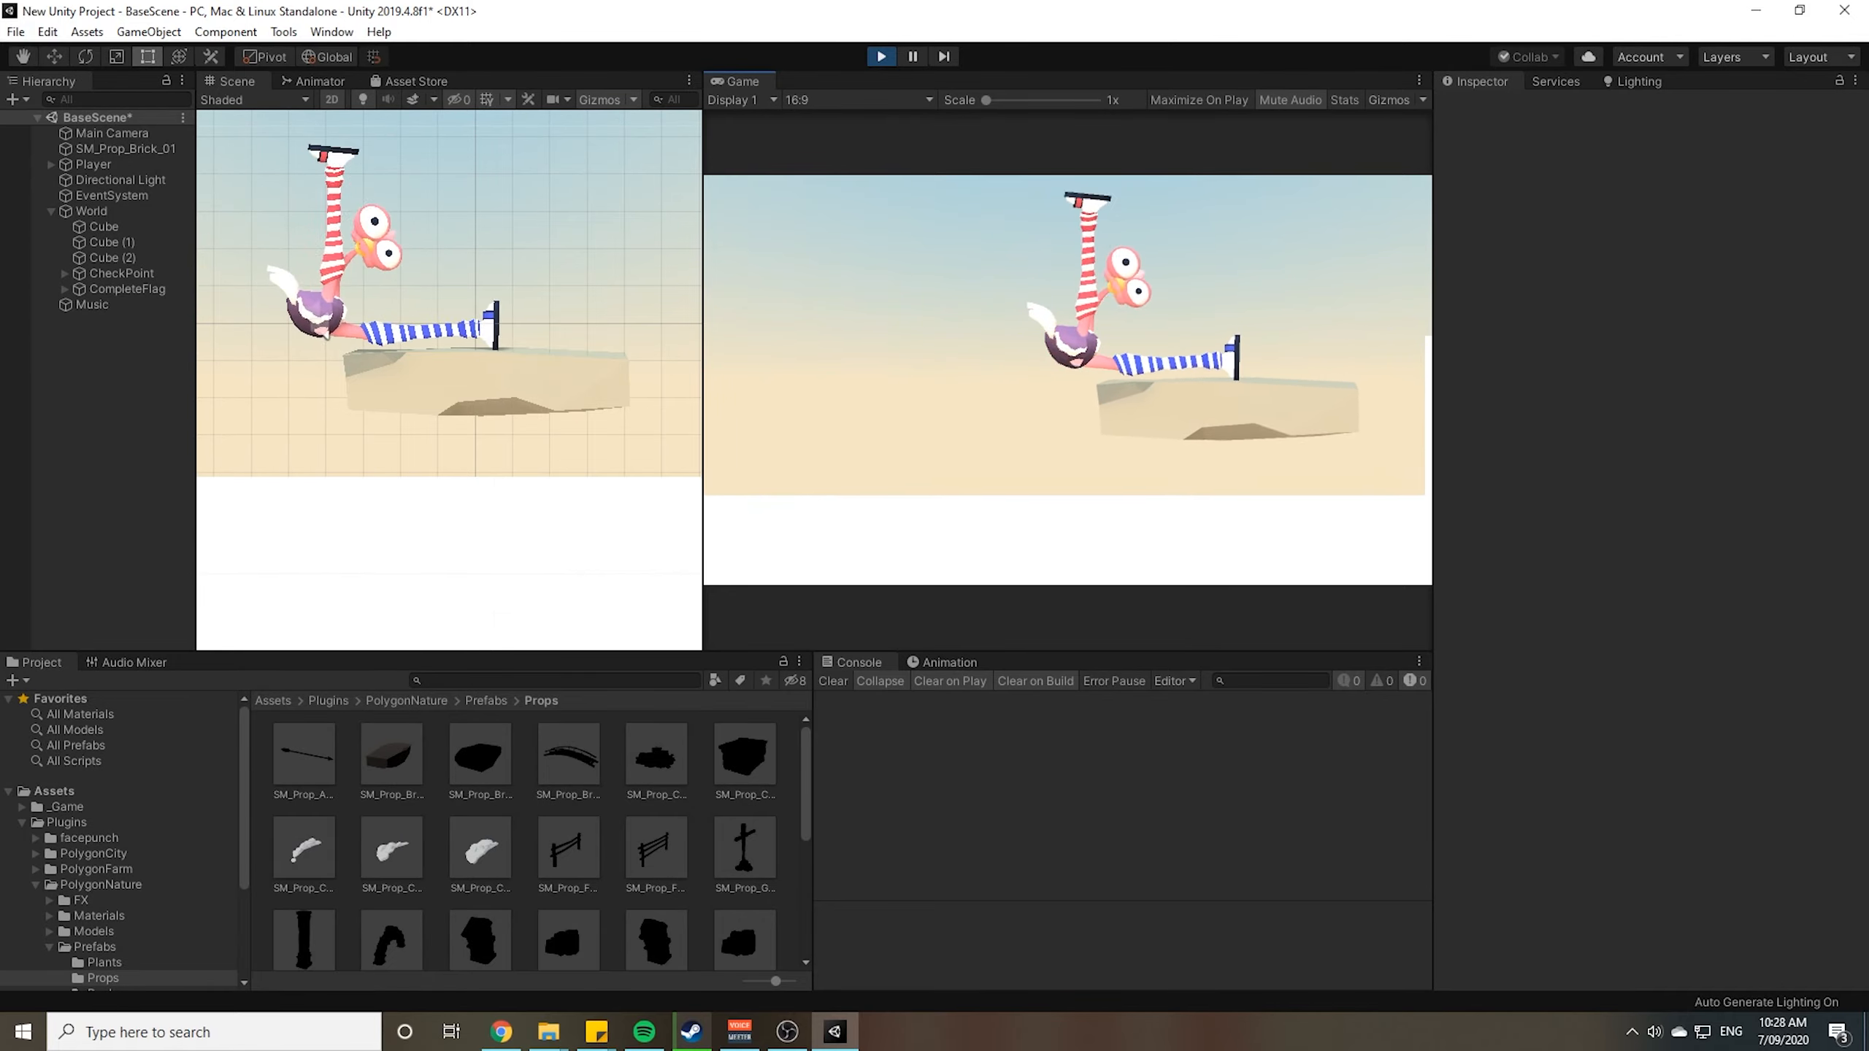
key("d")
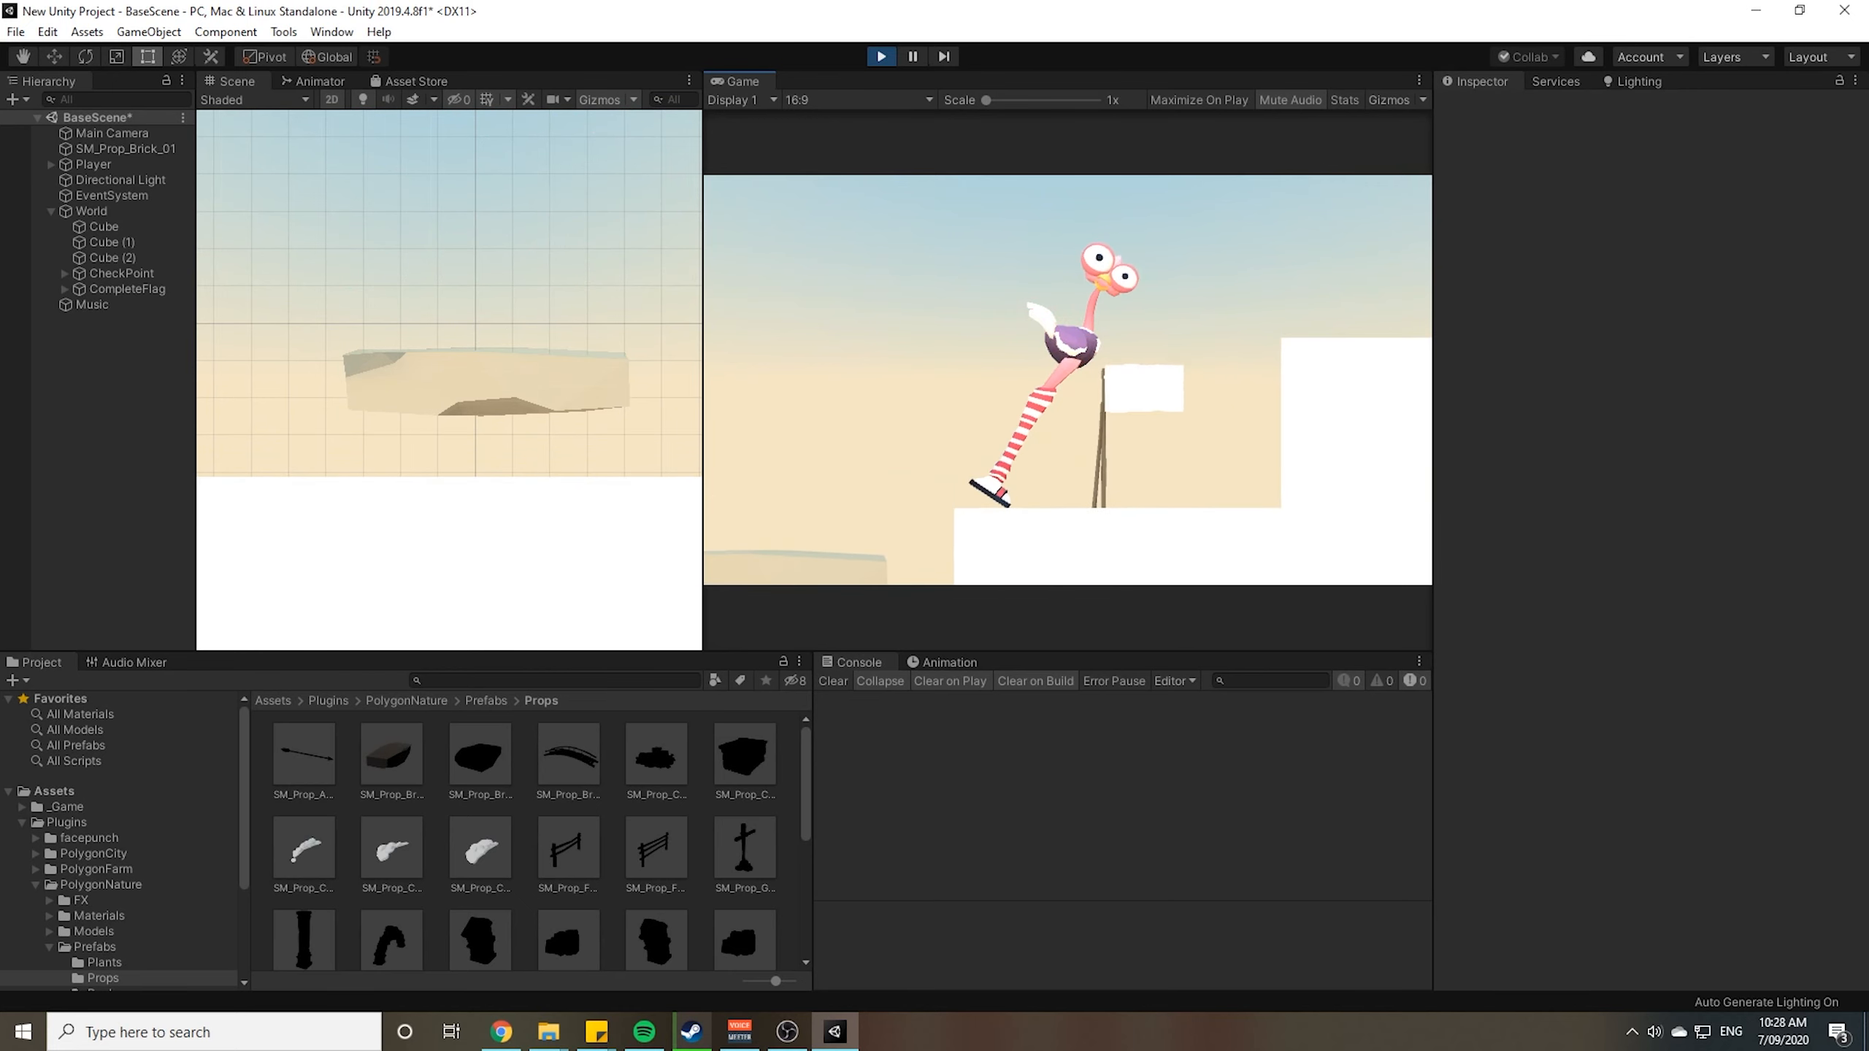
left_click(881, 57)
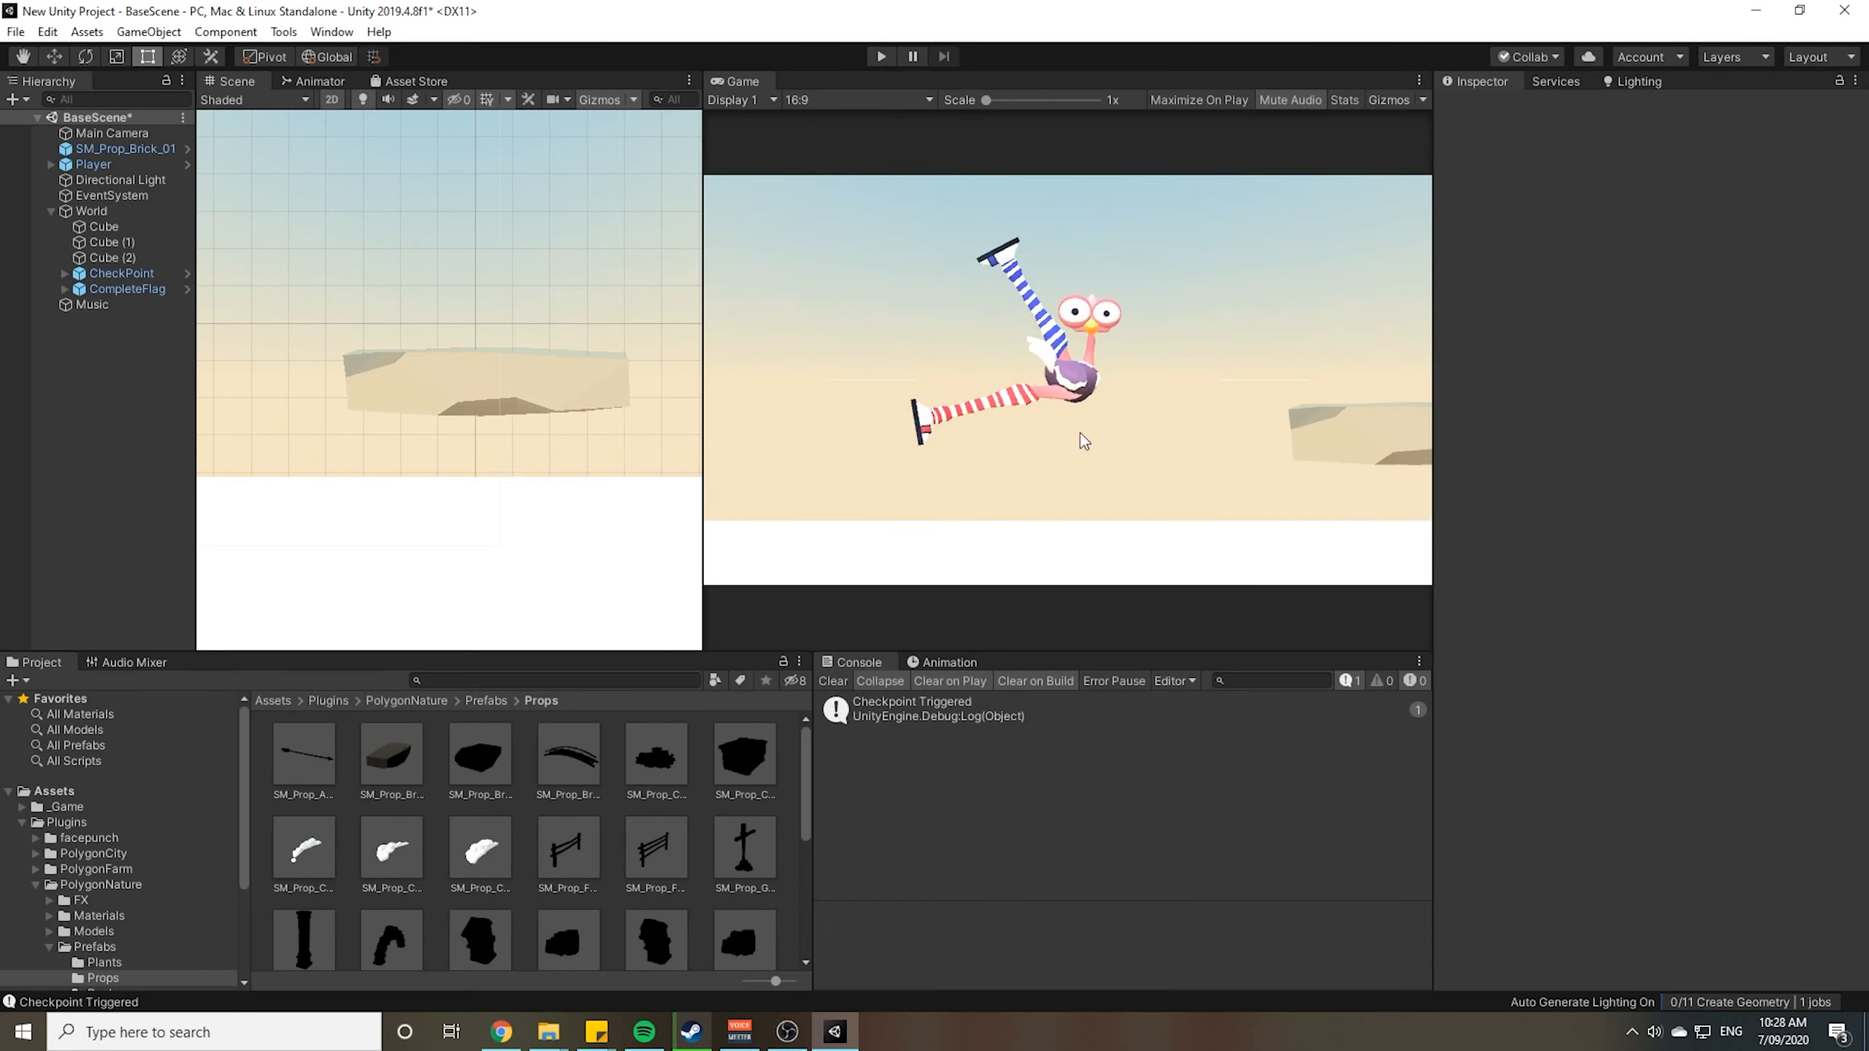
Assign the Stone tag to SM_Prop_Brick_01
left_click(517, 390)
left_click(1562, 130)
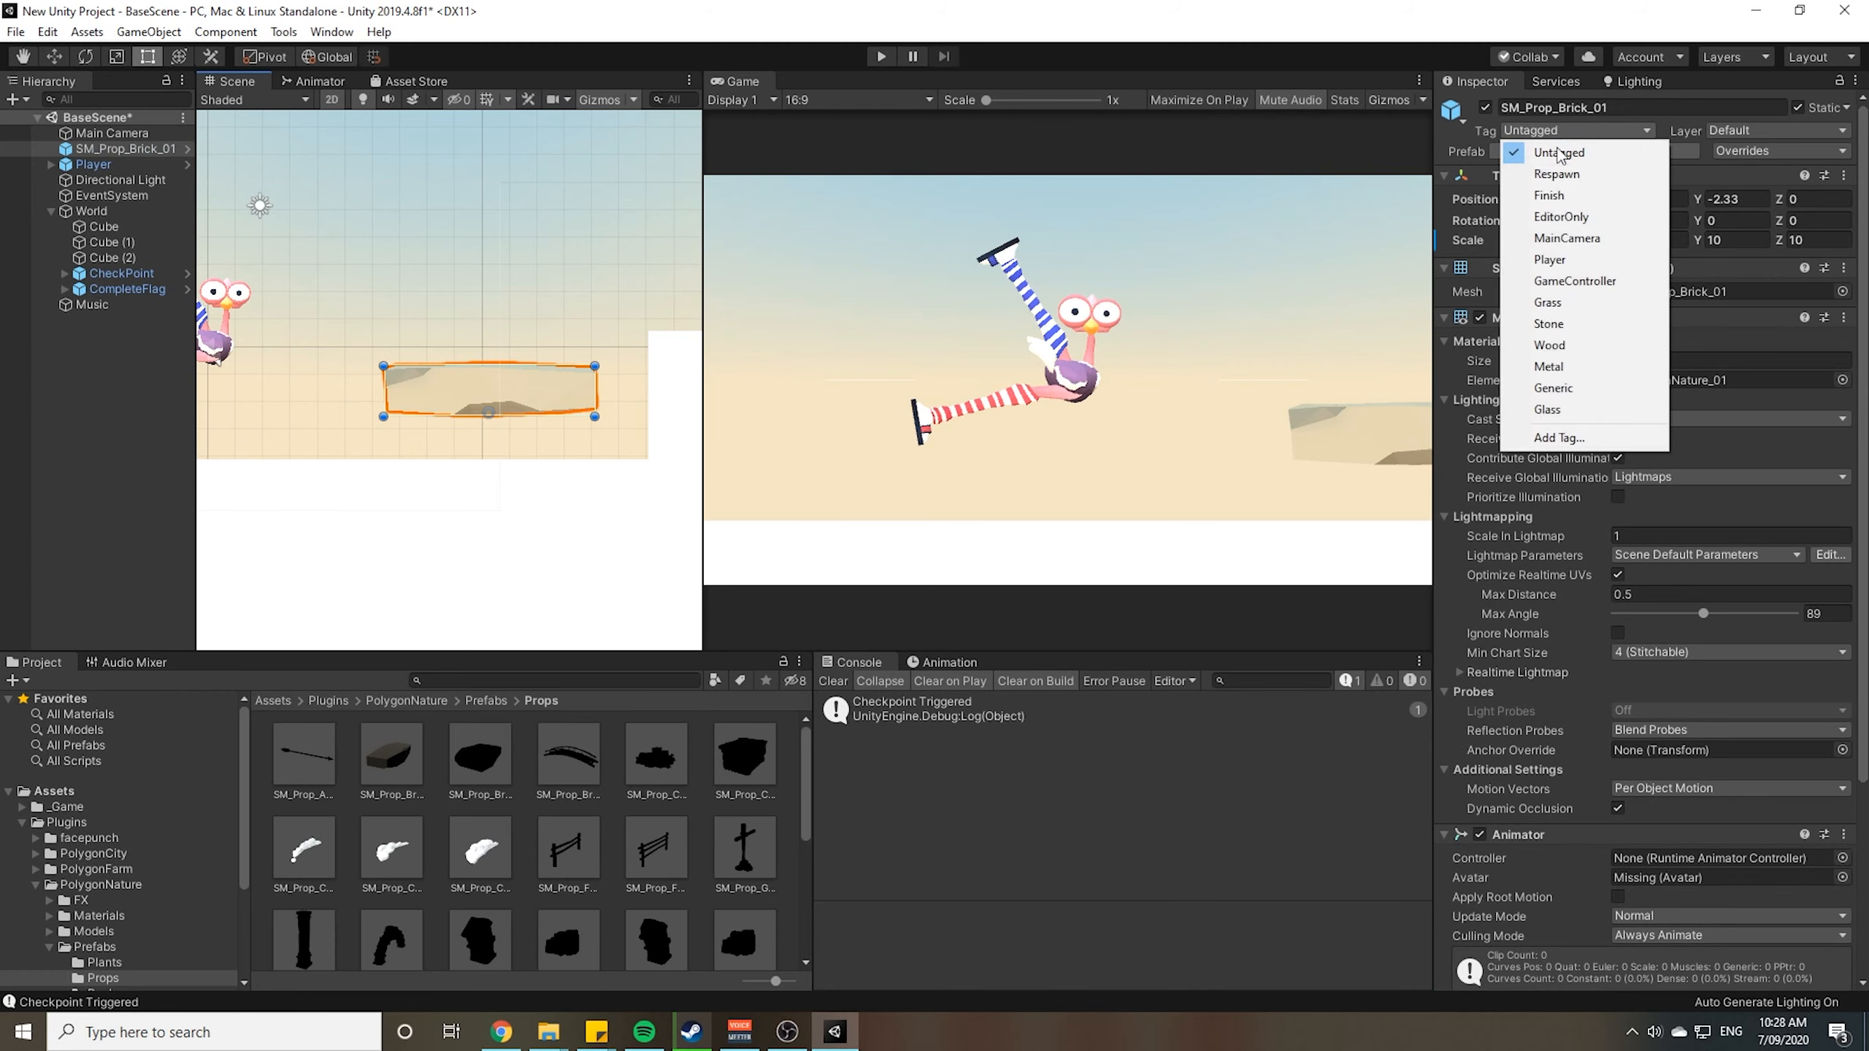
left_click(1520, 144)
left_click(1518, 134)
left_click(1566, 329)
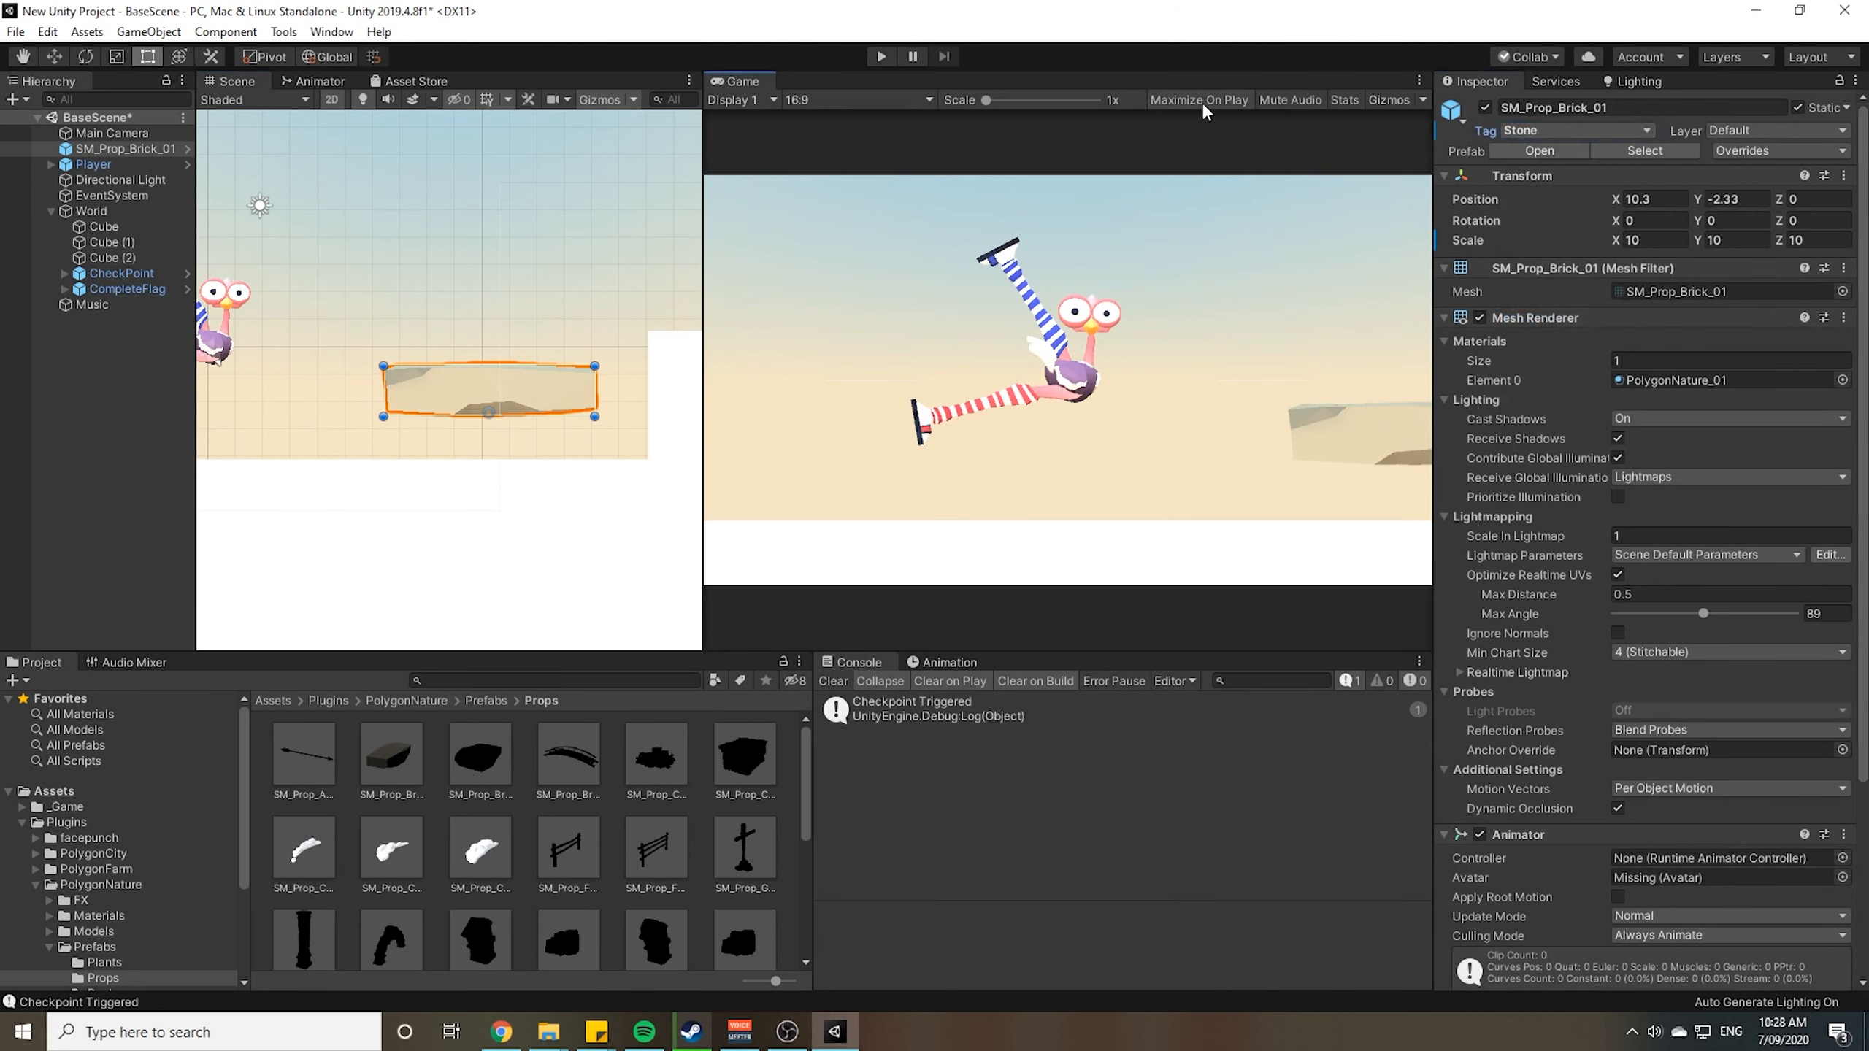
View the available layers for the brick, run a short Play mode test with the Stone tag, and stop it
left_click(1785, 130)
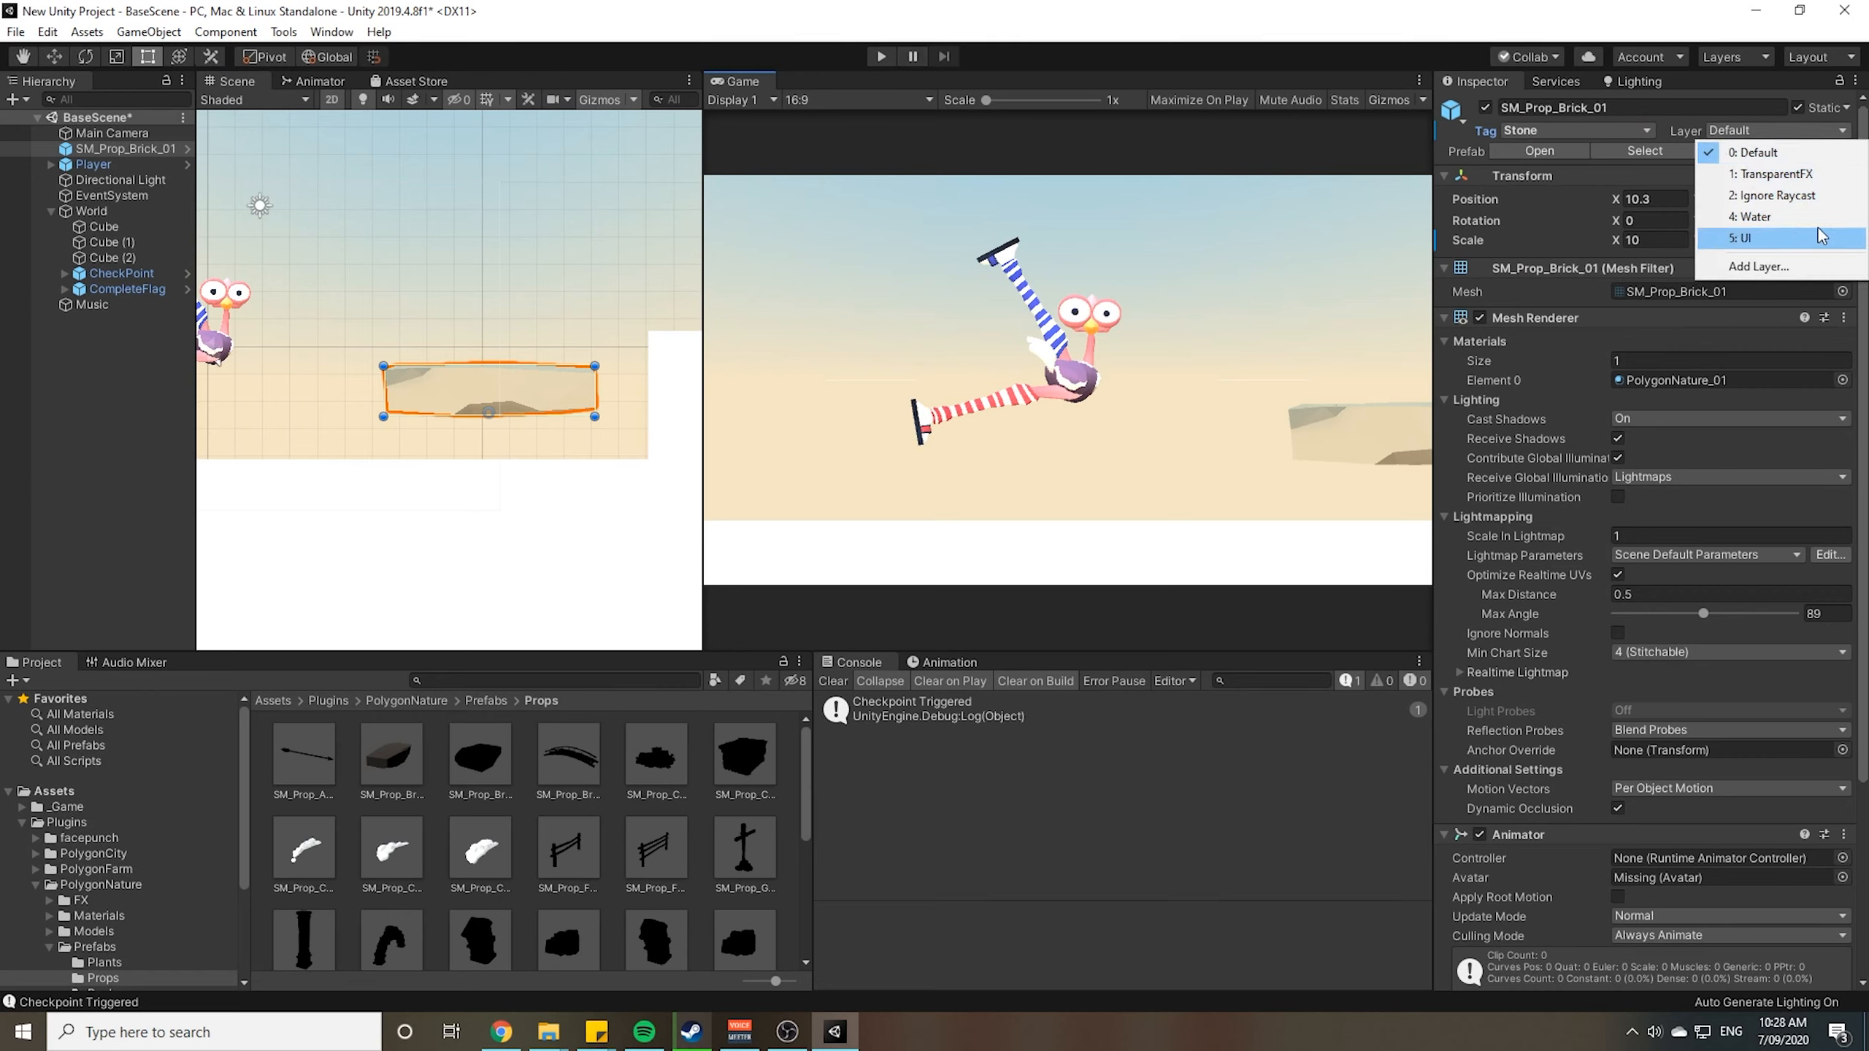
left_click(882, 59)
left_click(882, 59)
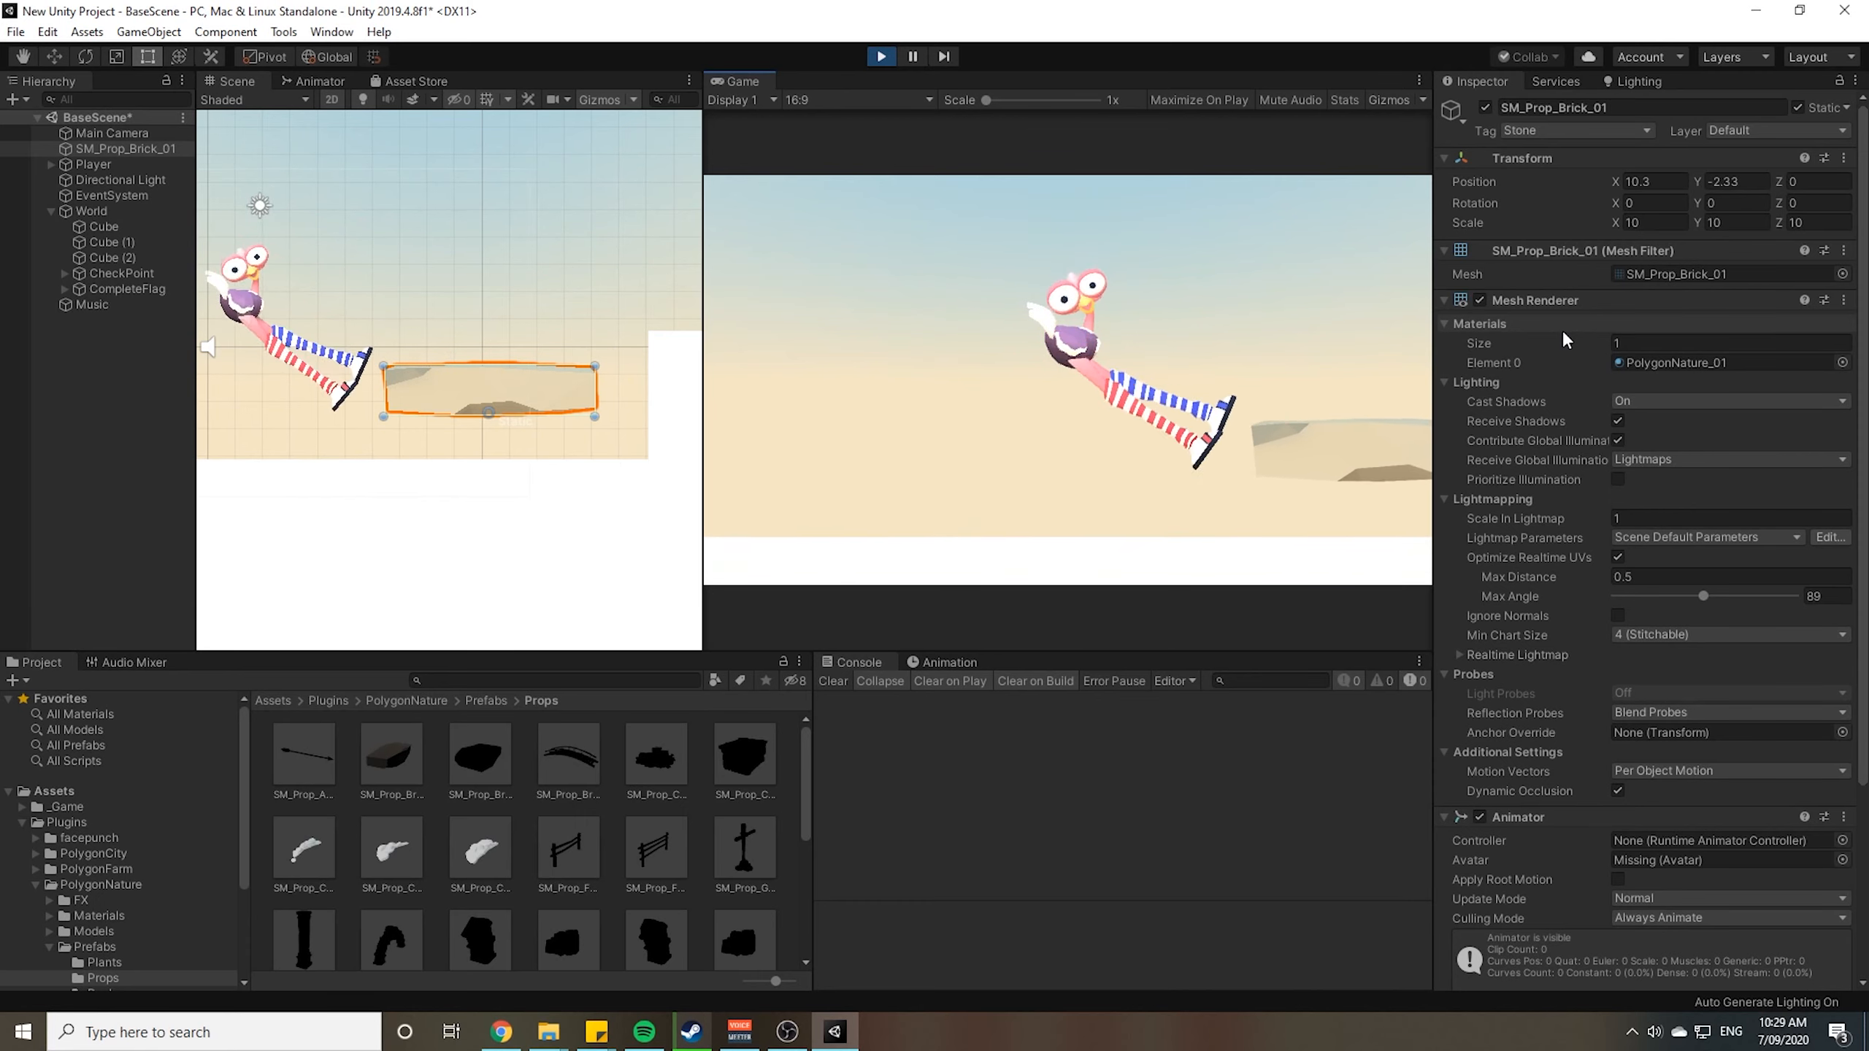
key("ctrl+p")
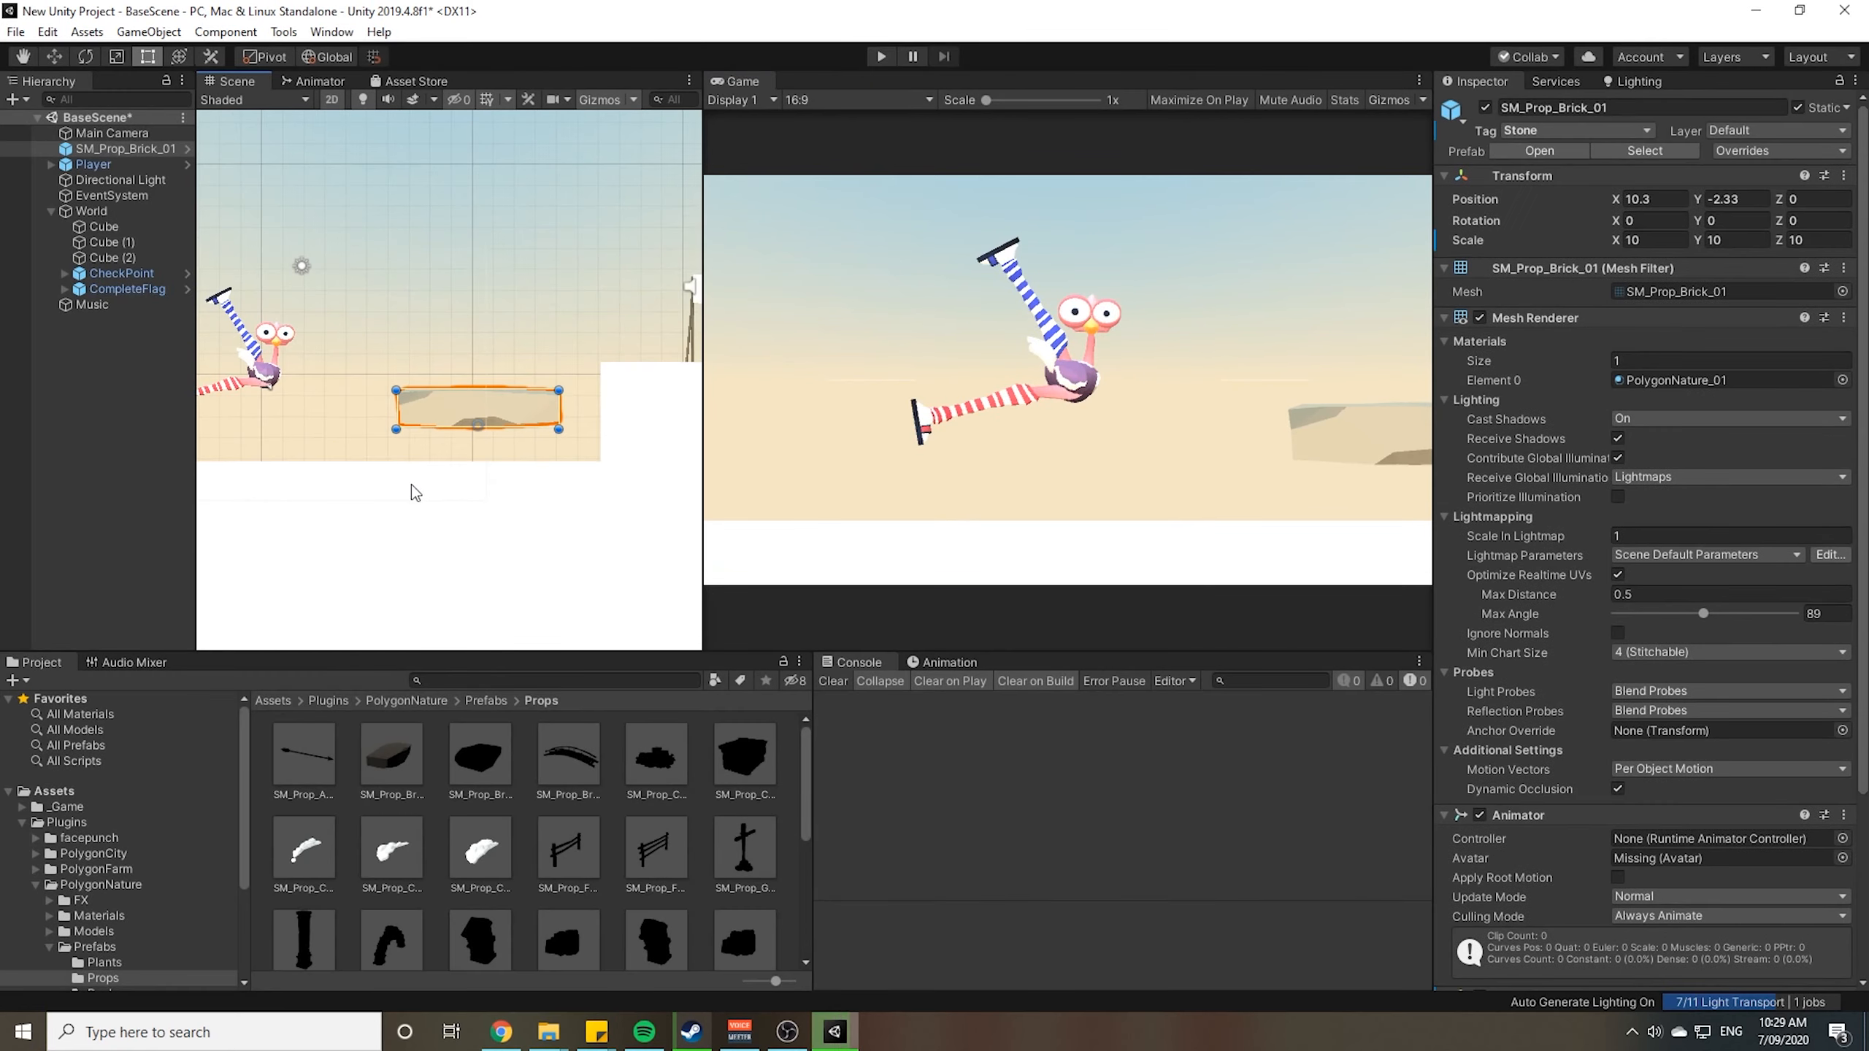
Check which tag is assigned to the ground Cube below the player, and deselect it
left_click(409, 489)
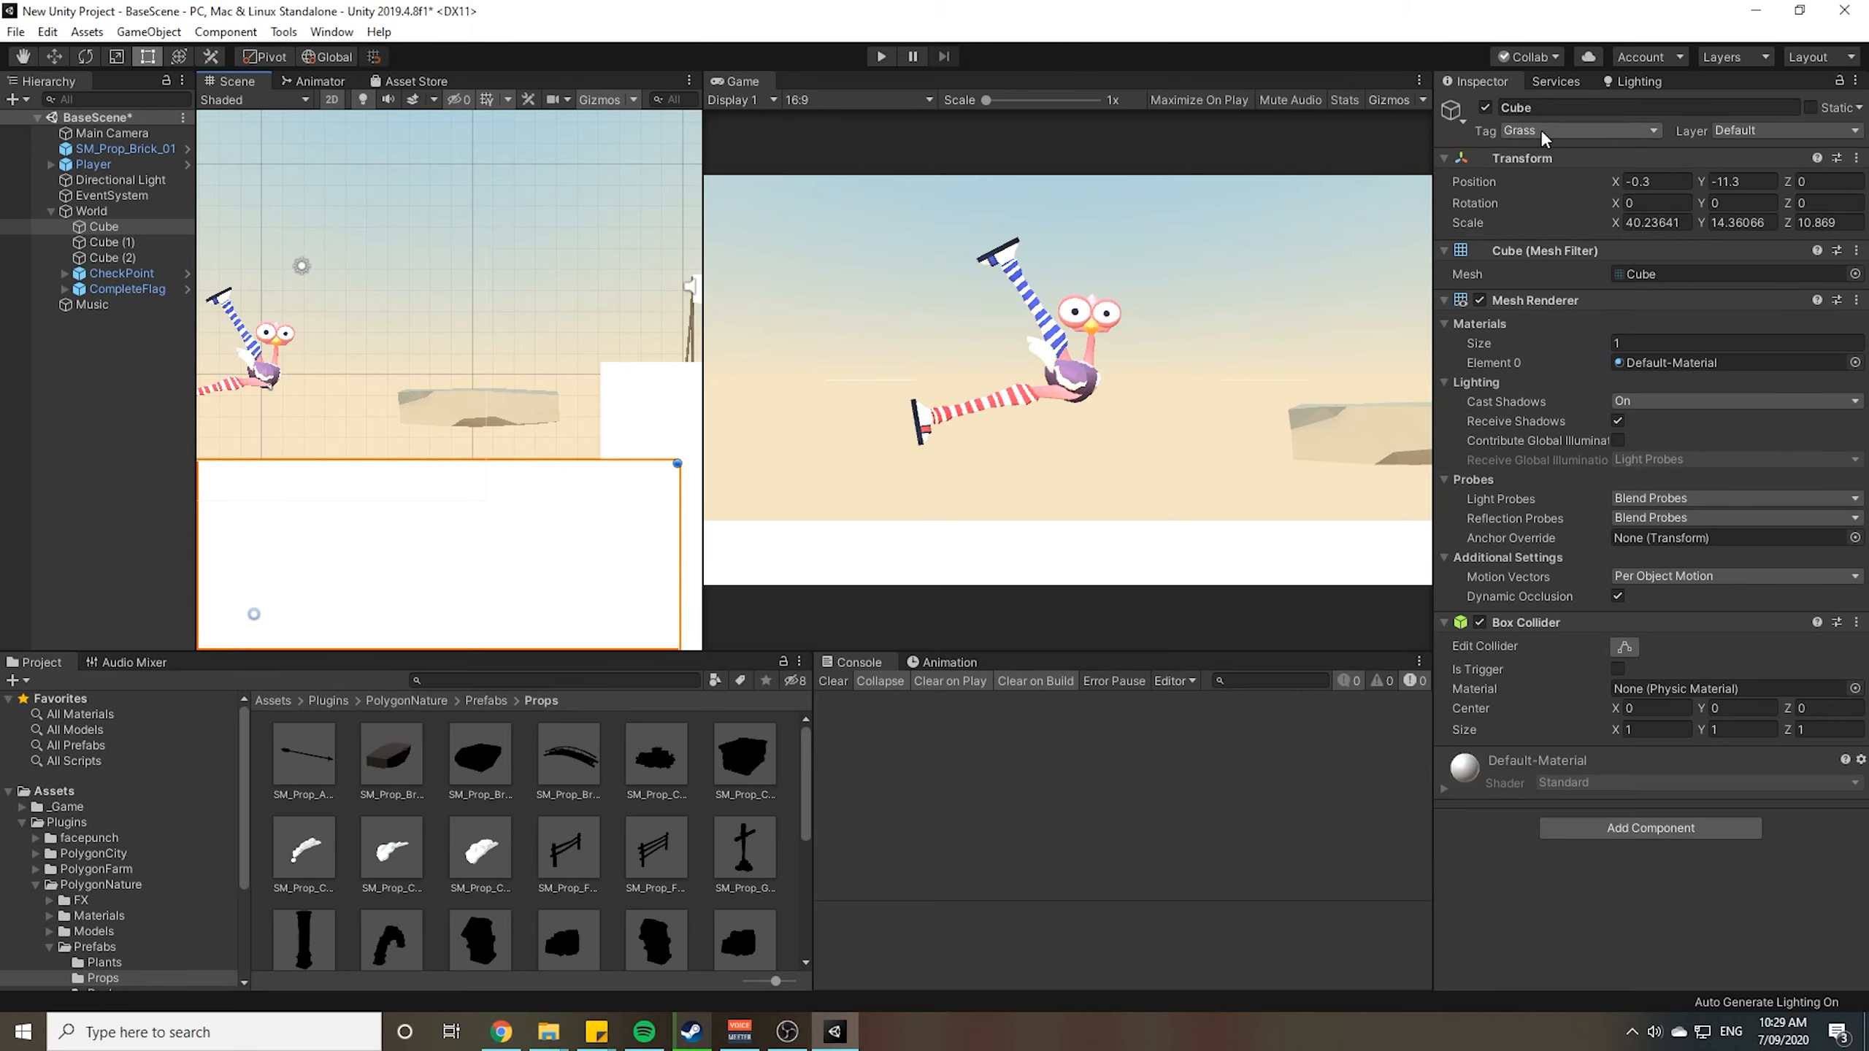
scroll(449, 476, "down", 2)
scroll(445, 471, "down", 1)
mouse_move(358, 517)
middle_mouse_down()
mouse_move(381, 490)
mouse_move(345, 496)
middle_mouse_up()
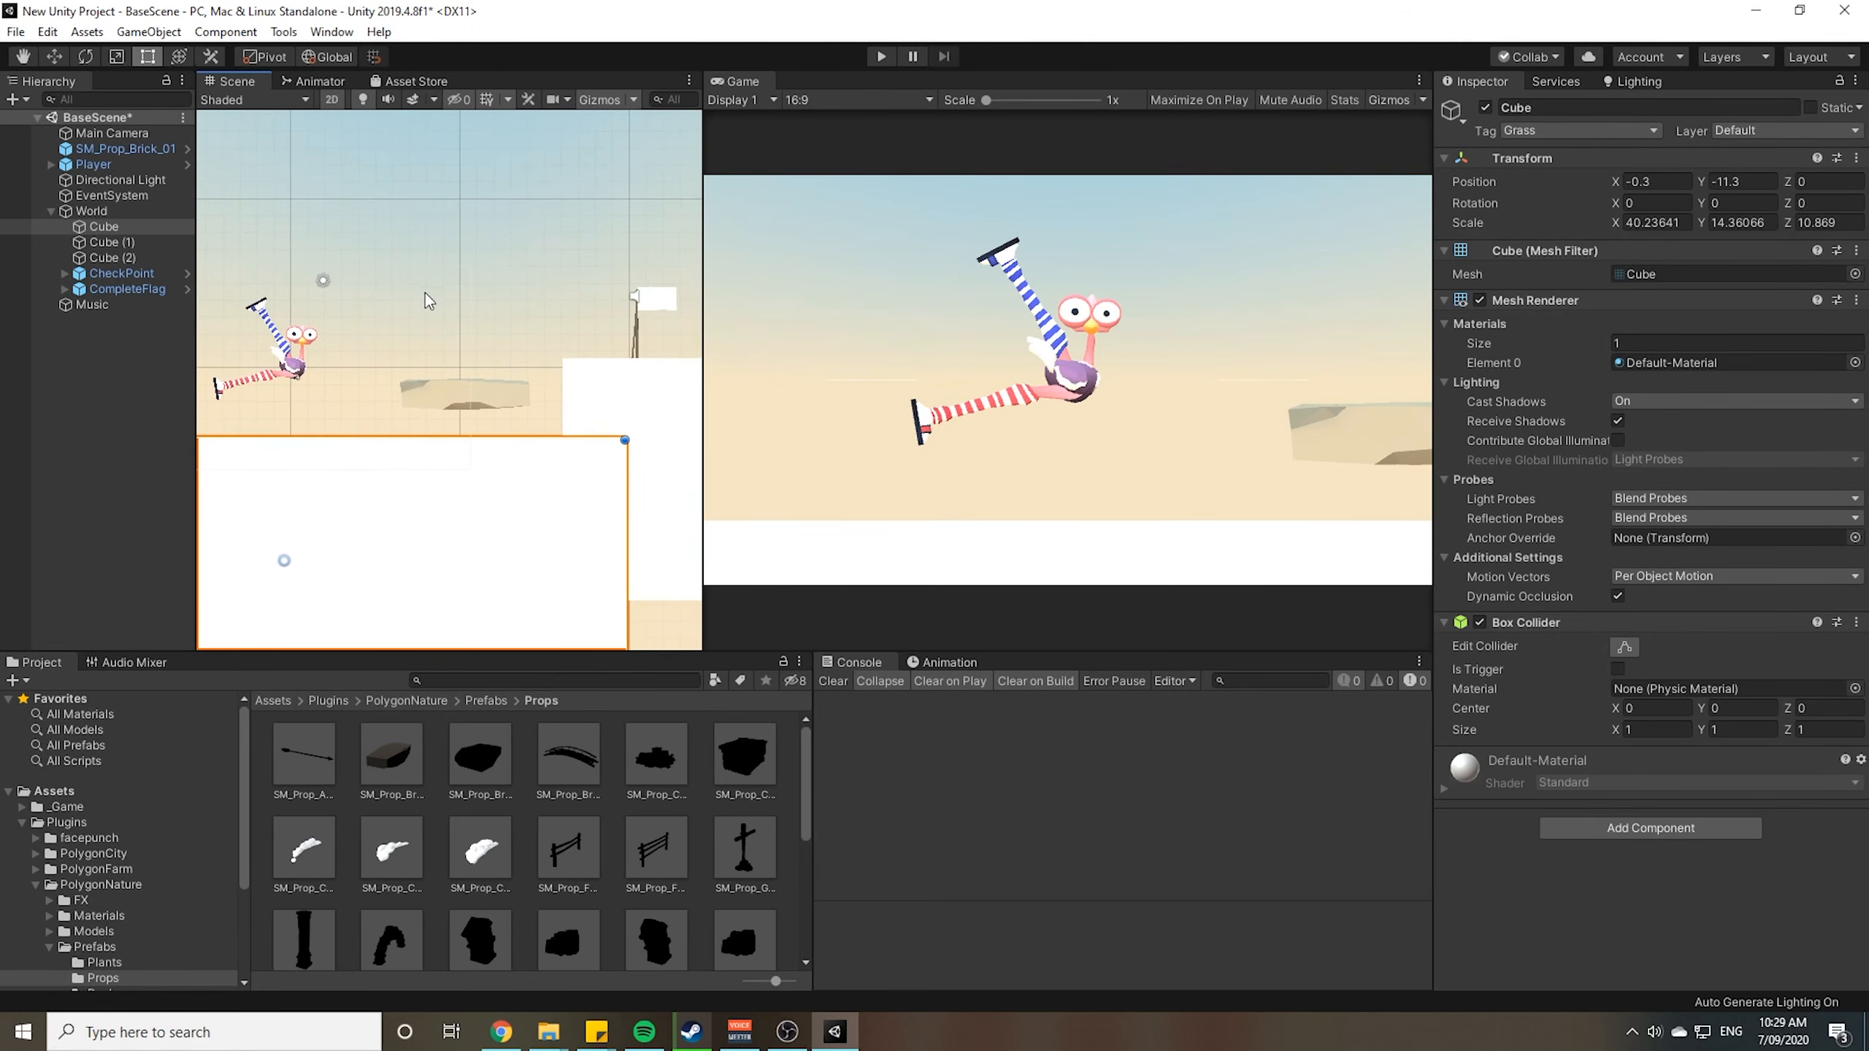
left_click(425, 292)
Add the On Object Touched script component to SM_Prop_Brick_01
left_click(485, 398)
scroll(1642, 736, "down", 8)
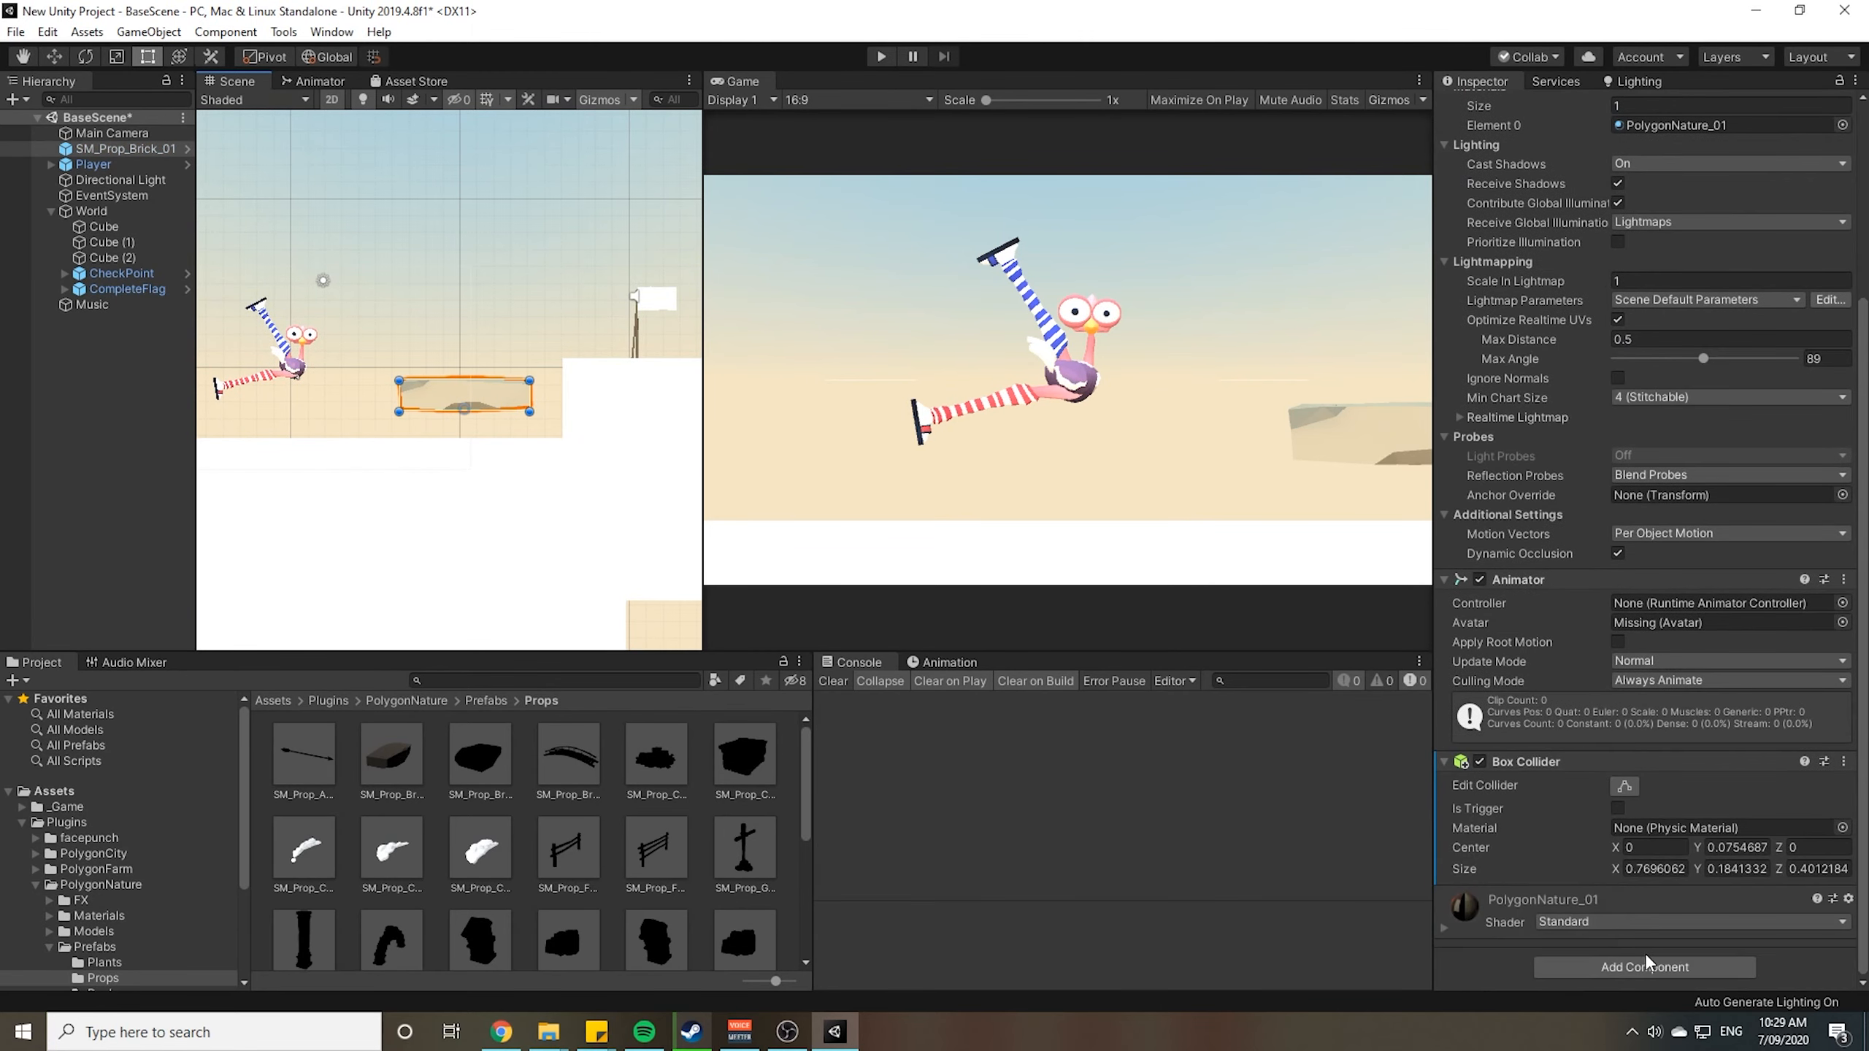
left_click(1638, 964)
type("onobj")
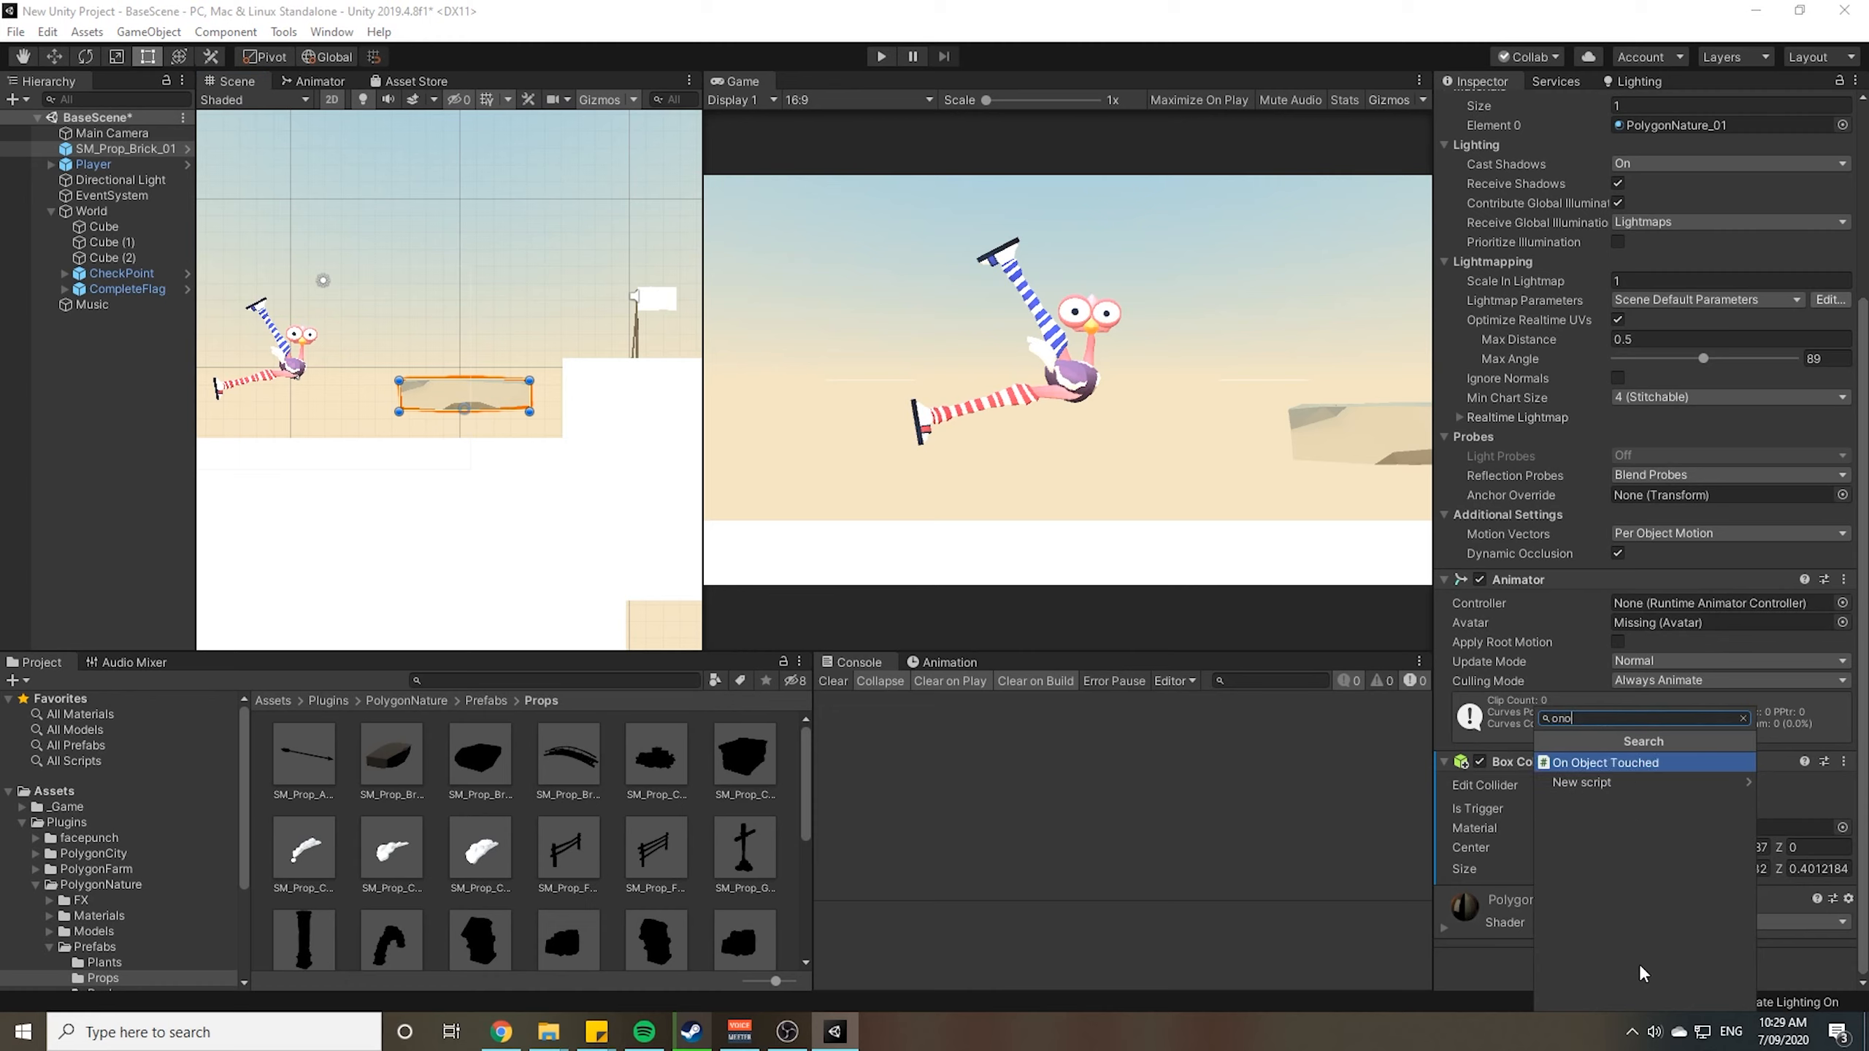
key("Return")
scroll(1638, 964, "down", 4)
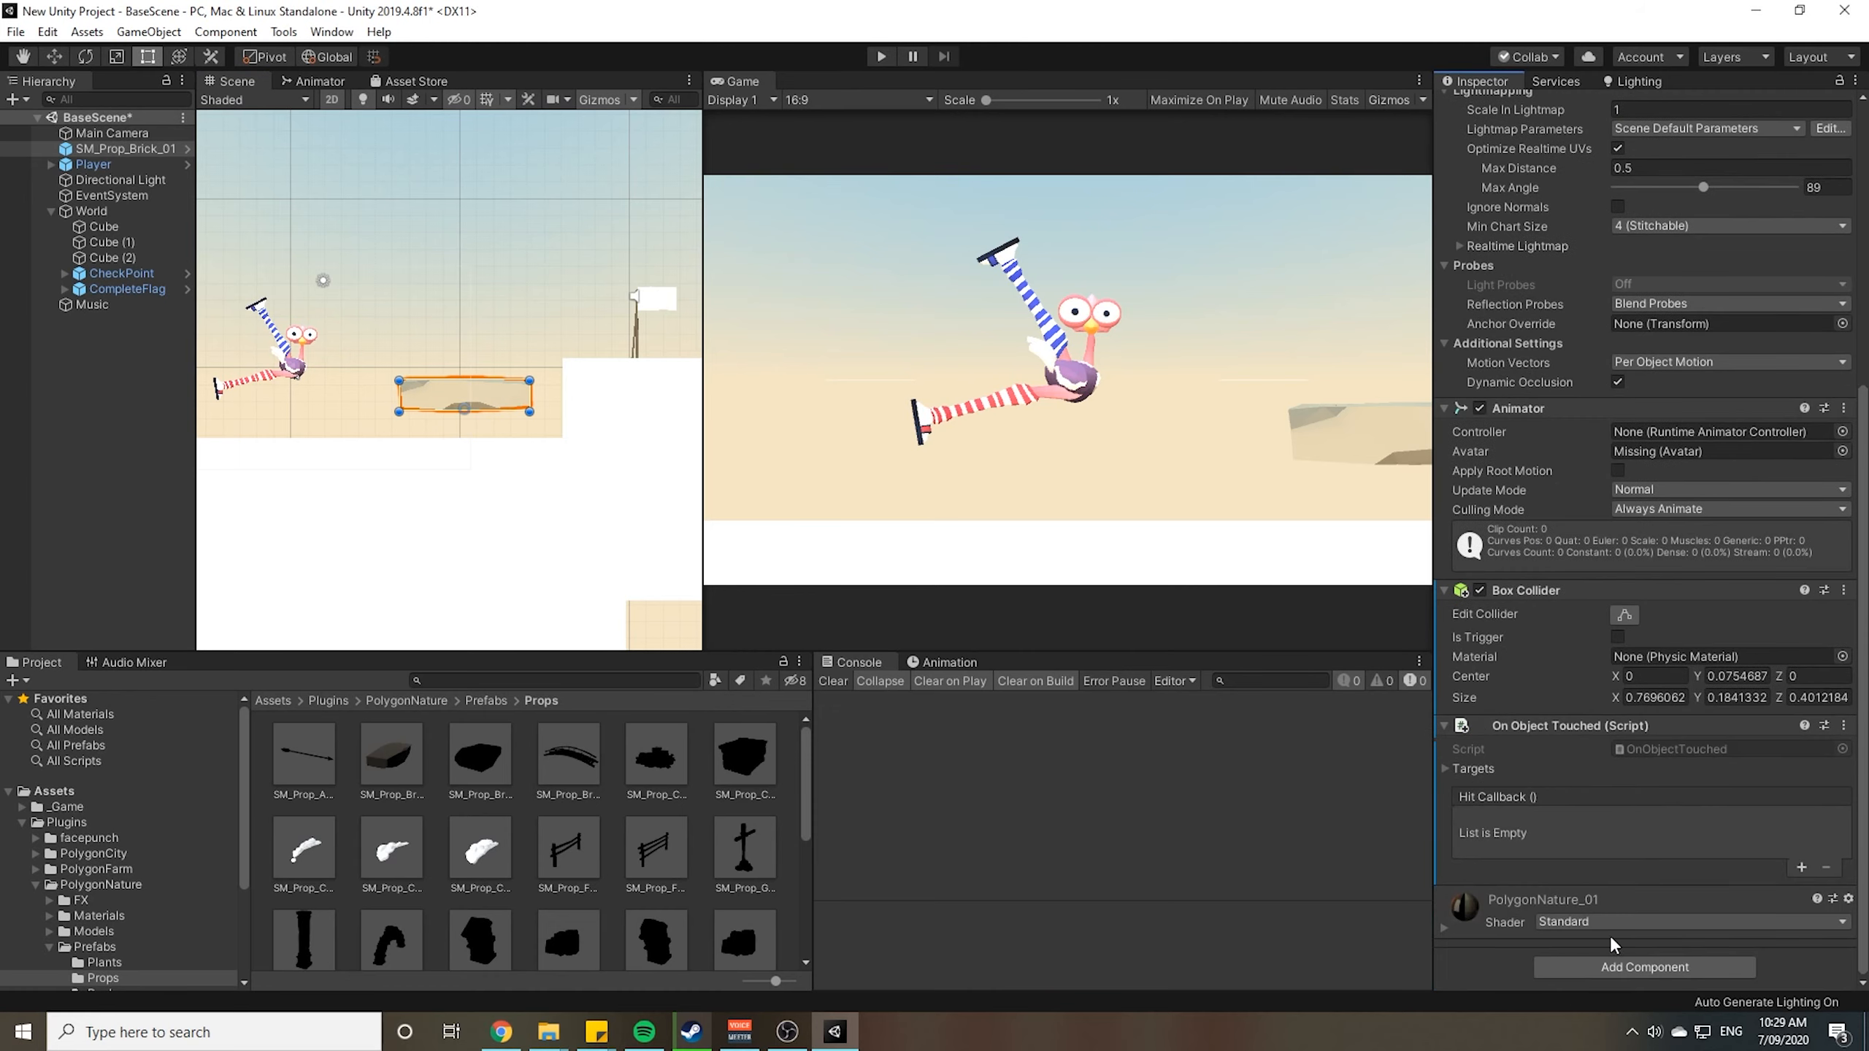
Search the components for "sound" and add the Play Sound On Hit script to the brick
left_click(1634, 965)
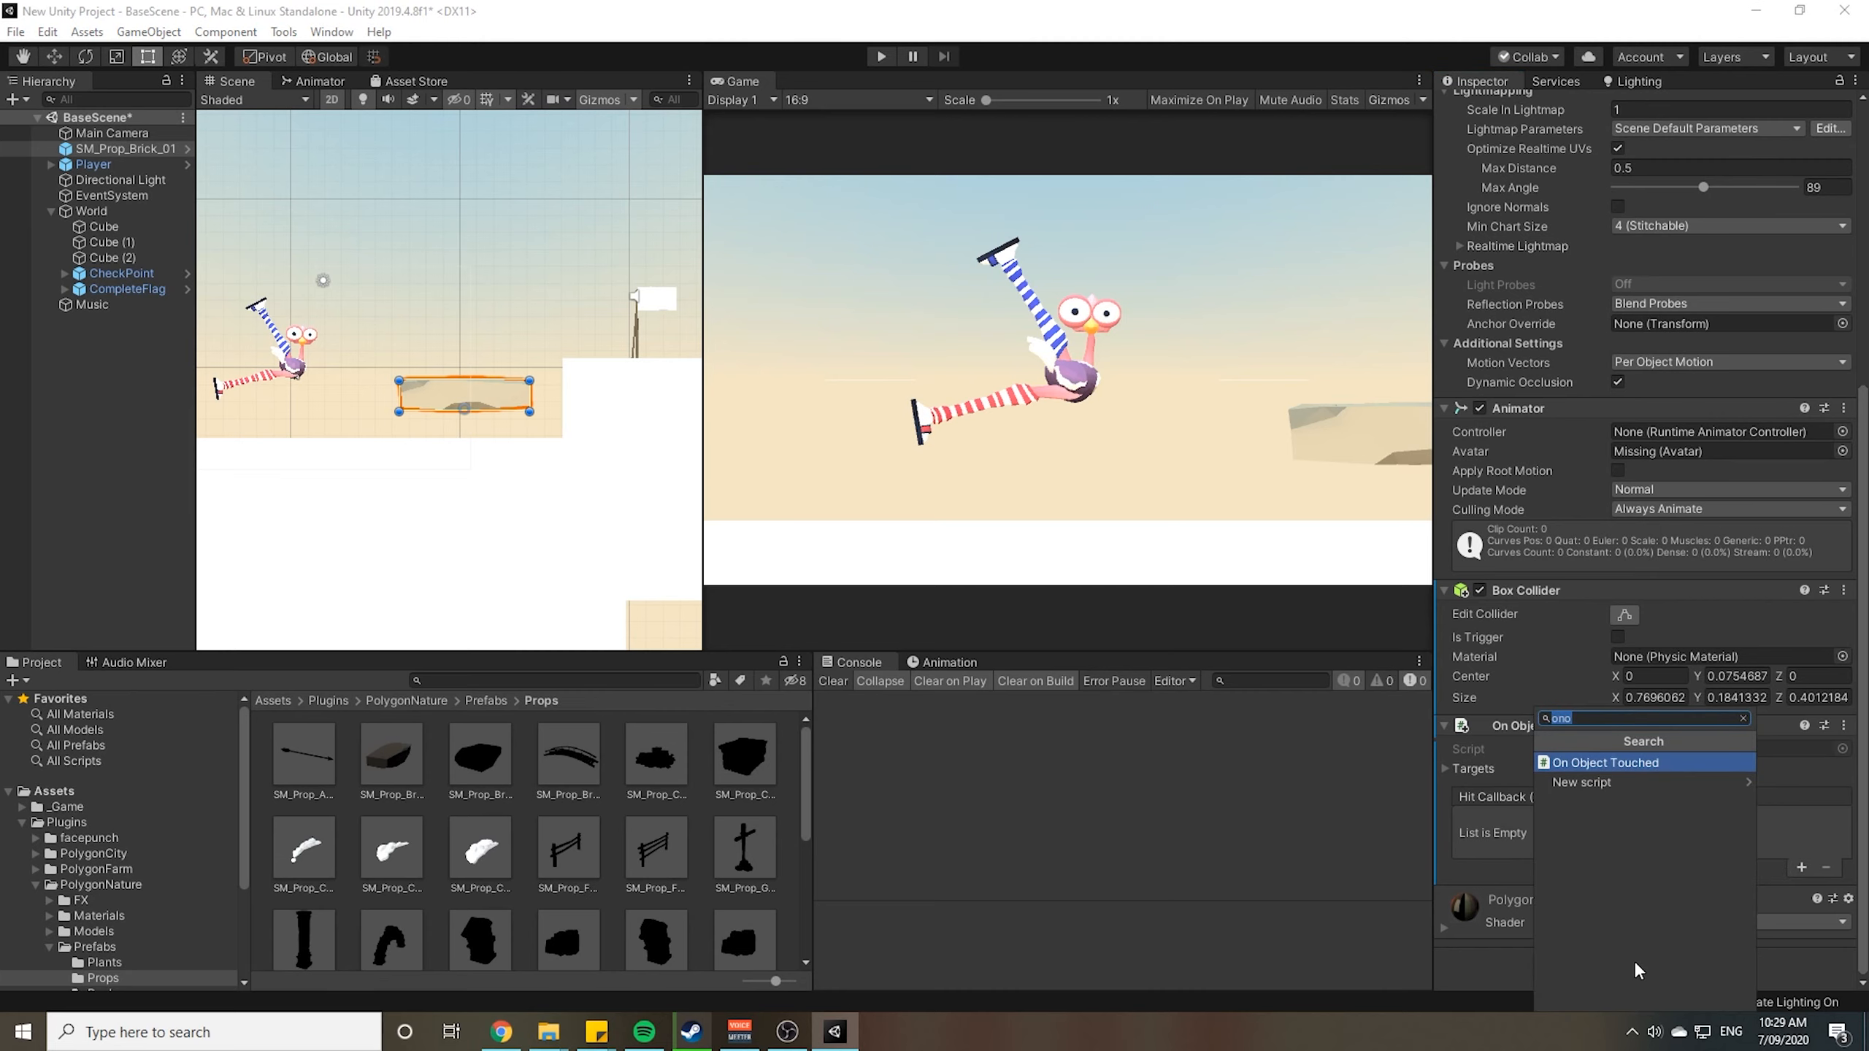
type("sound")
key("Down")
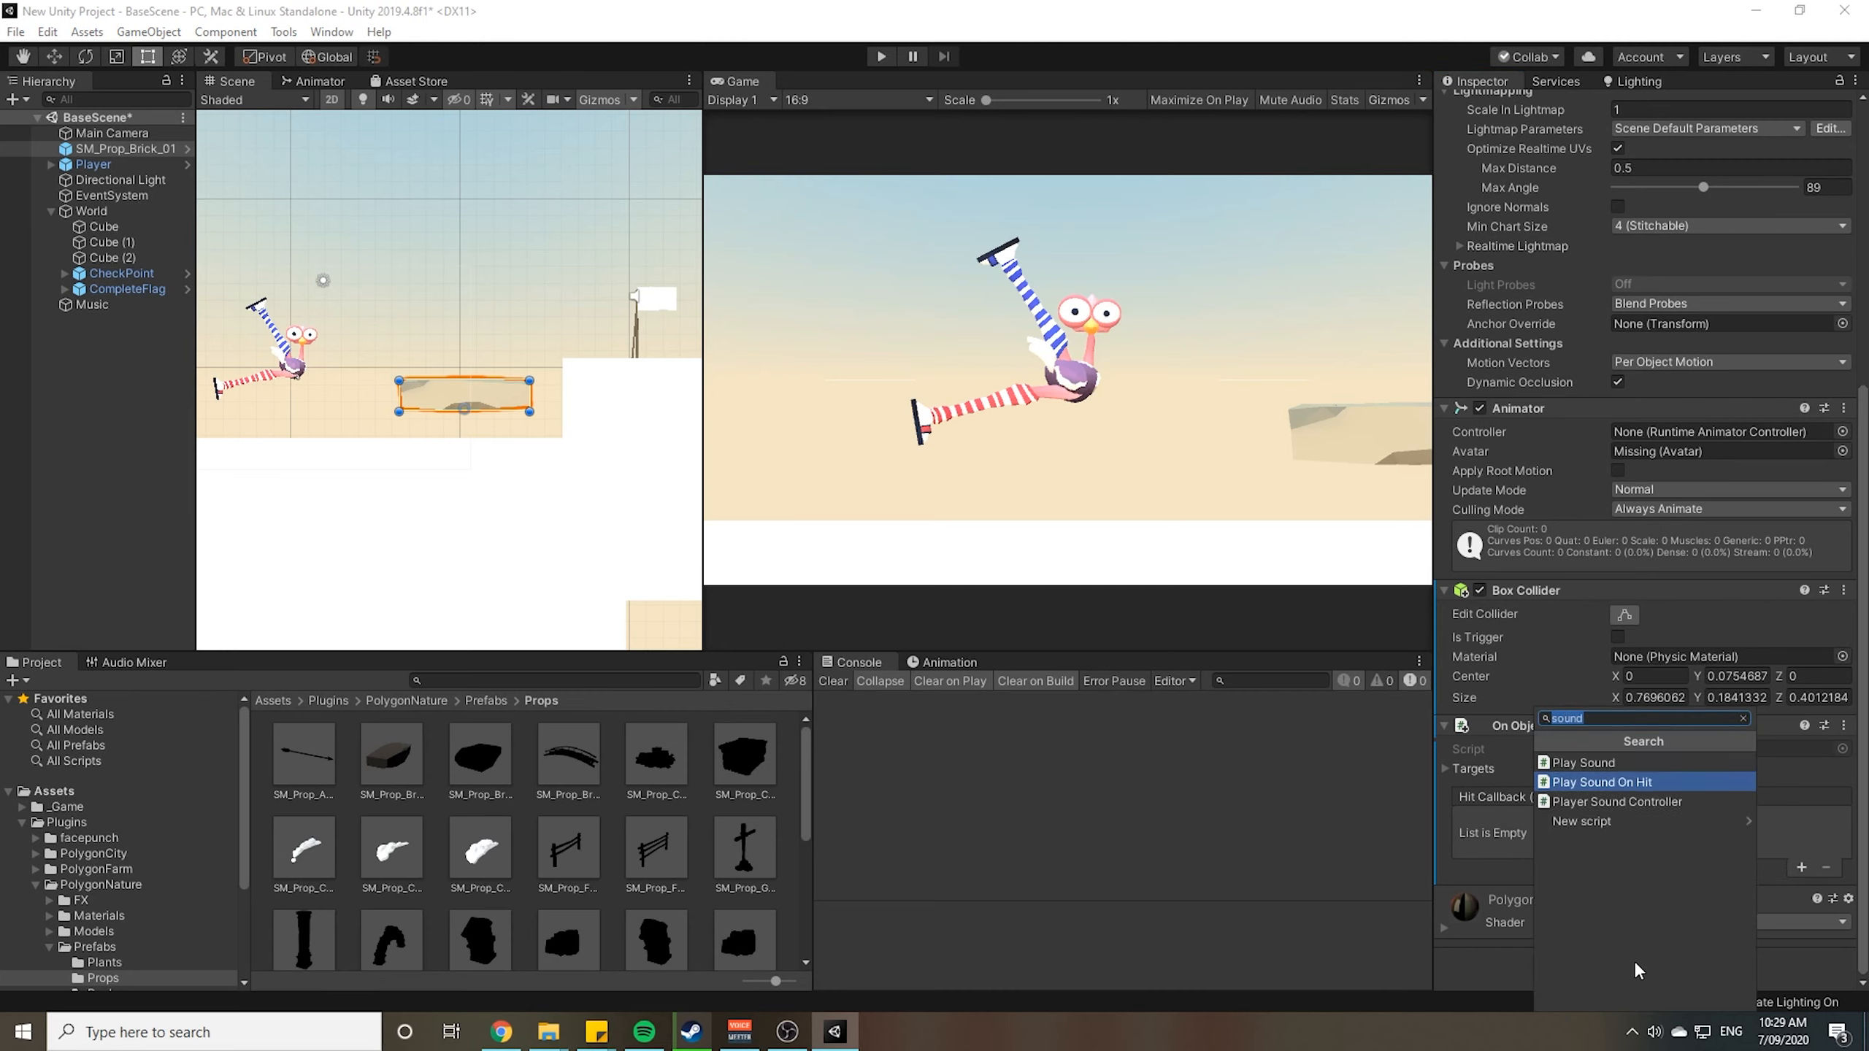
key("Return")
scroll(1707, 685, "down", 2)
Remove the On Object Touched script from the brick, inspect Play Sound On Hit's audio clips setting, and remove that script too
right_click(1676, 658)
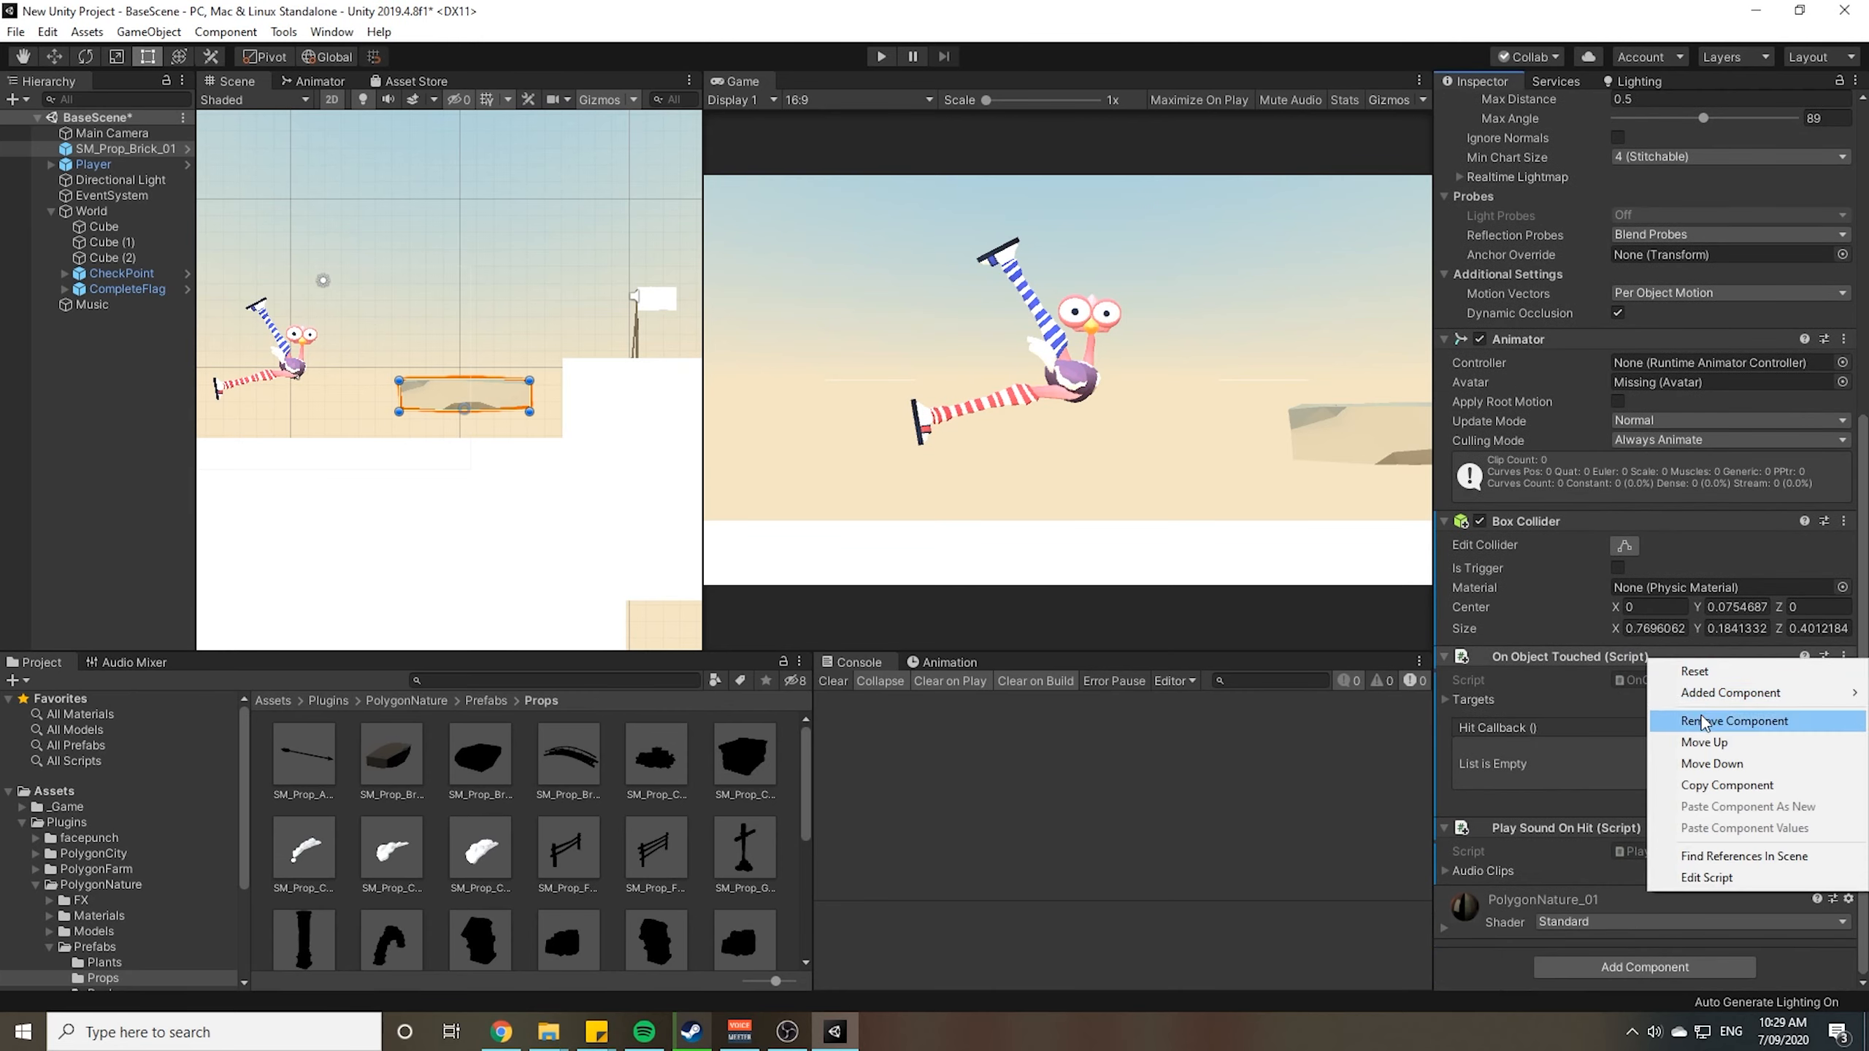
left_click(1681, 721)
left_click(1498, 901)
scroll(1500, 898, "down", 1)
left_click(1660, 874)
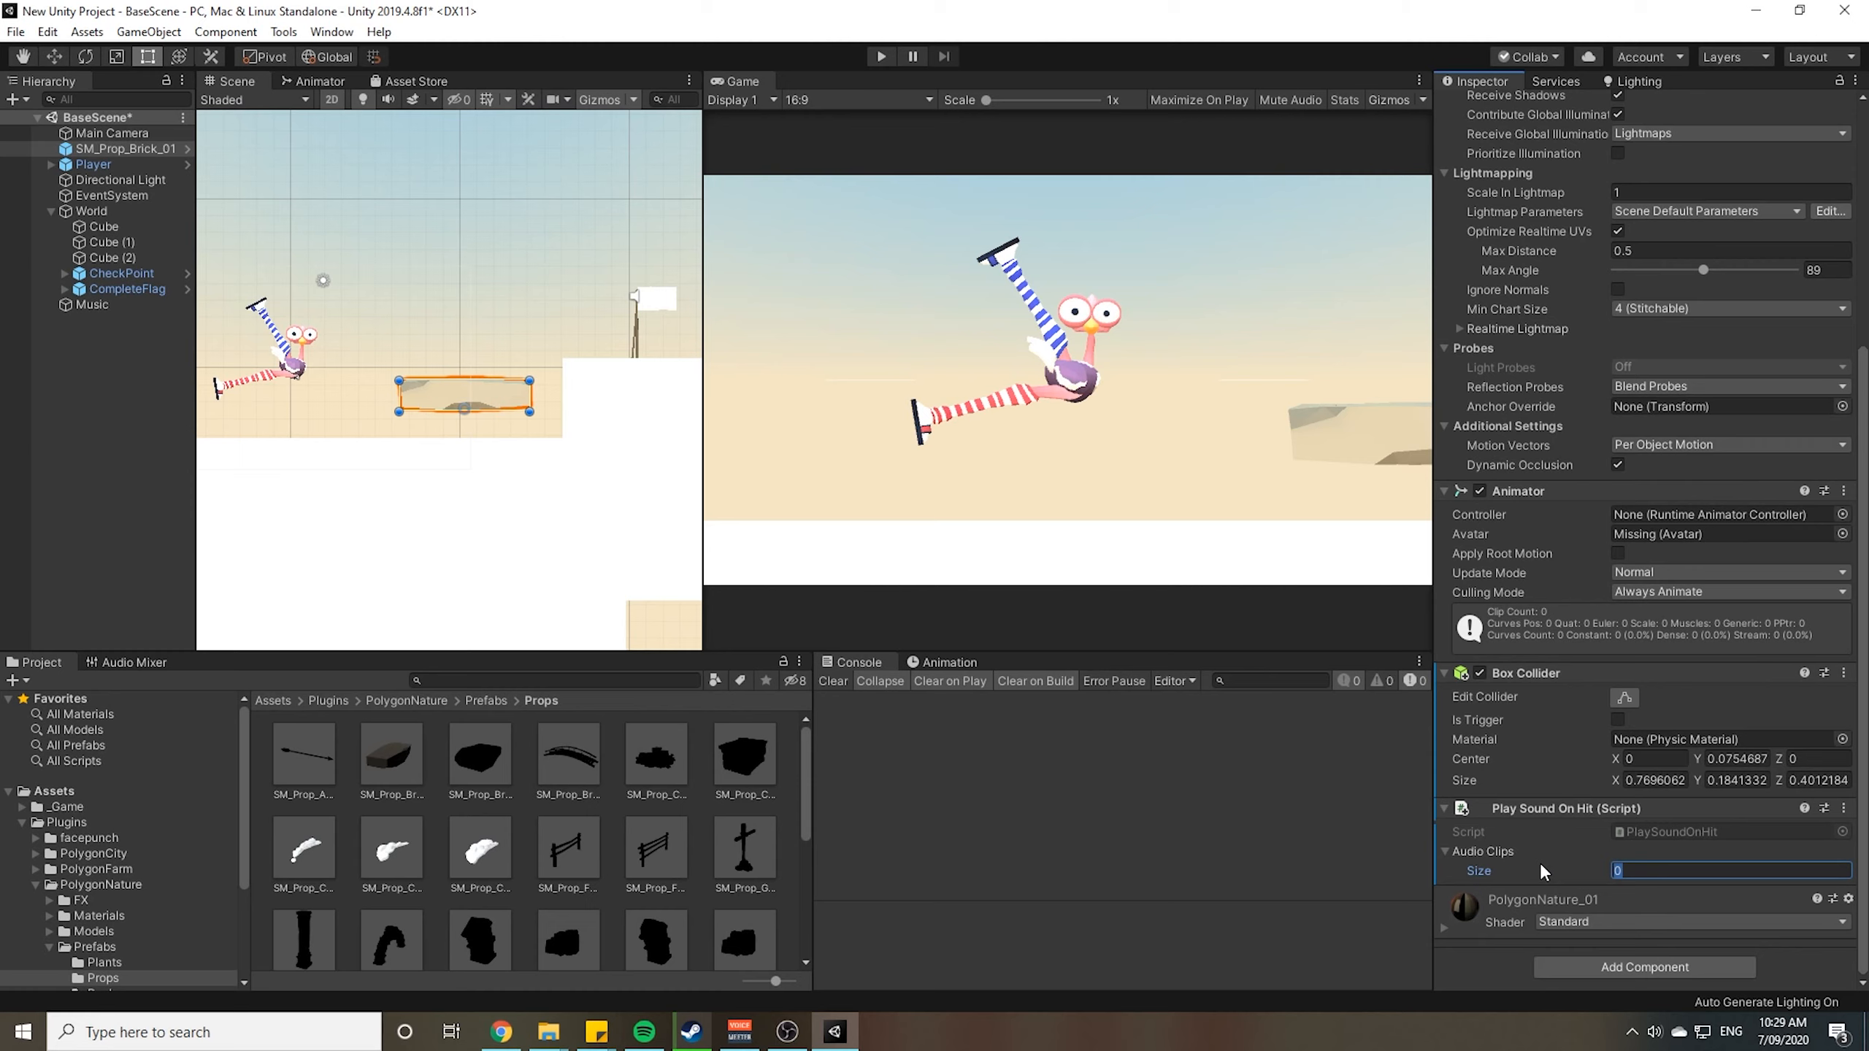
right_click(1670, 806)
left_click(1685, 622)
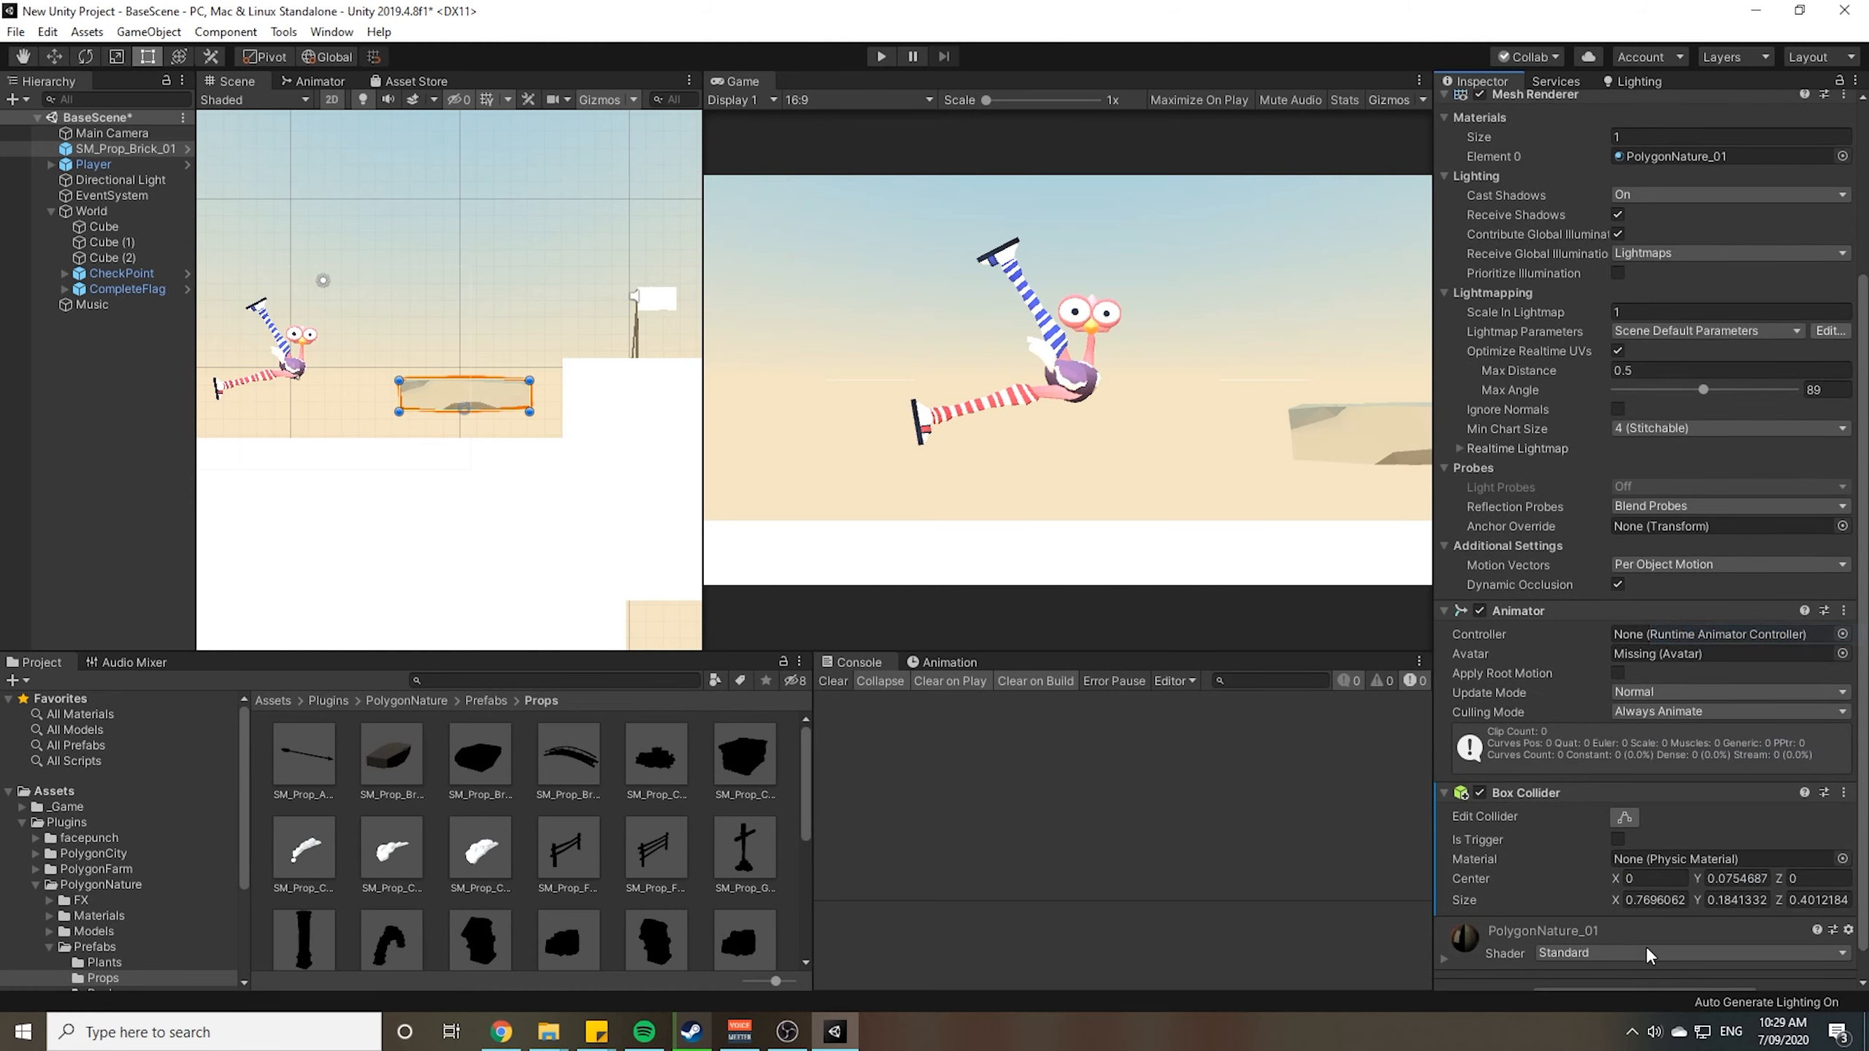
Browse the premade gameplay scripts in the _Game/Scripts/Gameplay project folder
scroll(1647, 950, "down", 1)
left_click(1631, 969)
left_click(21, 823)
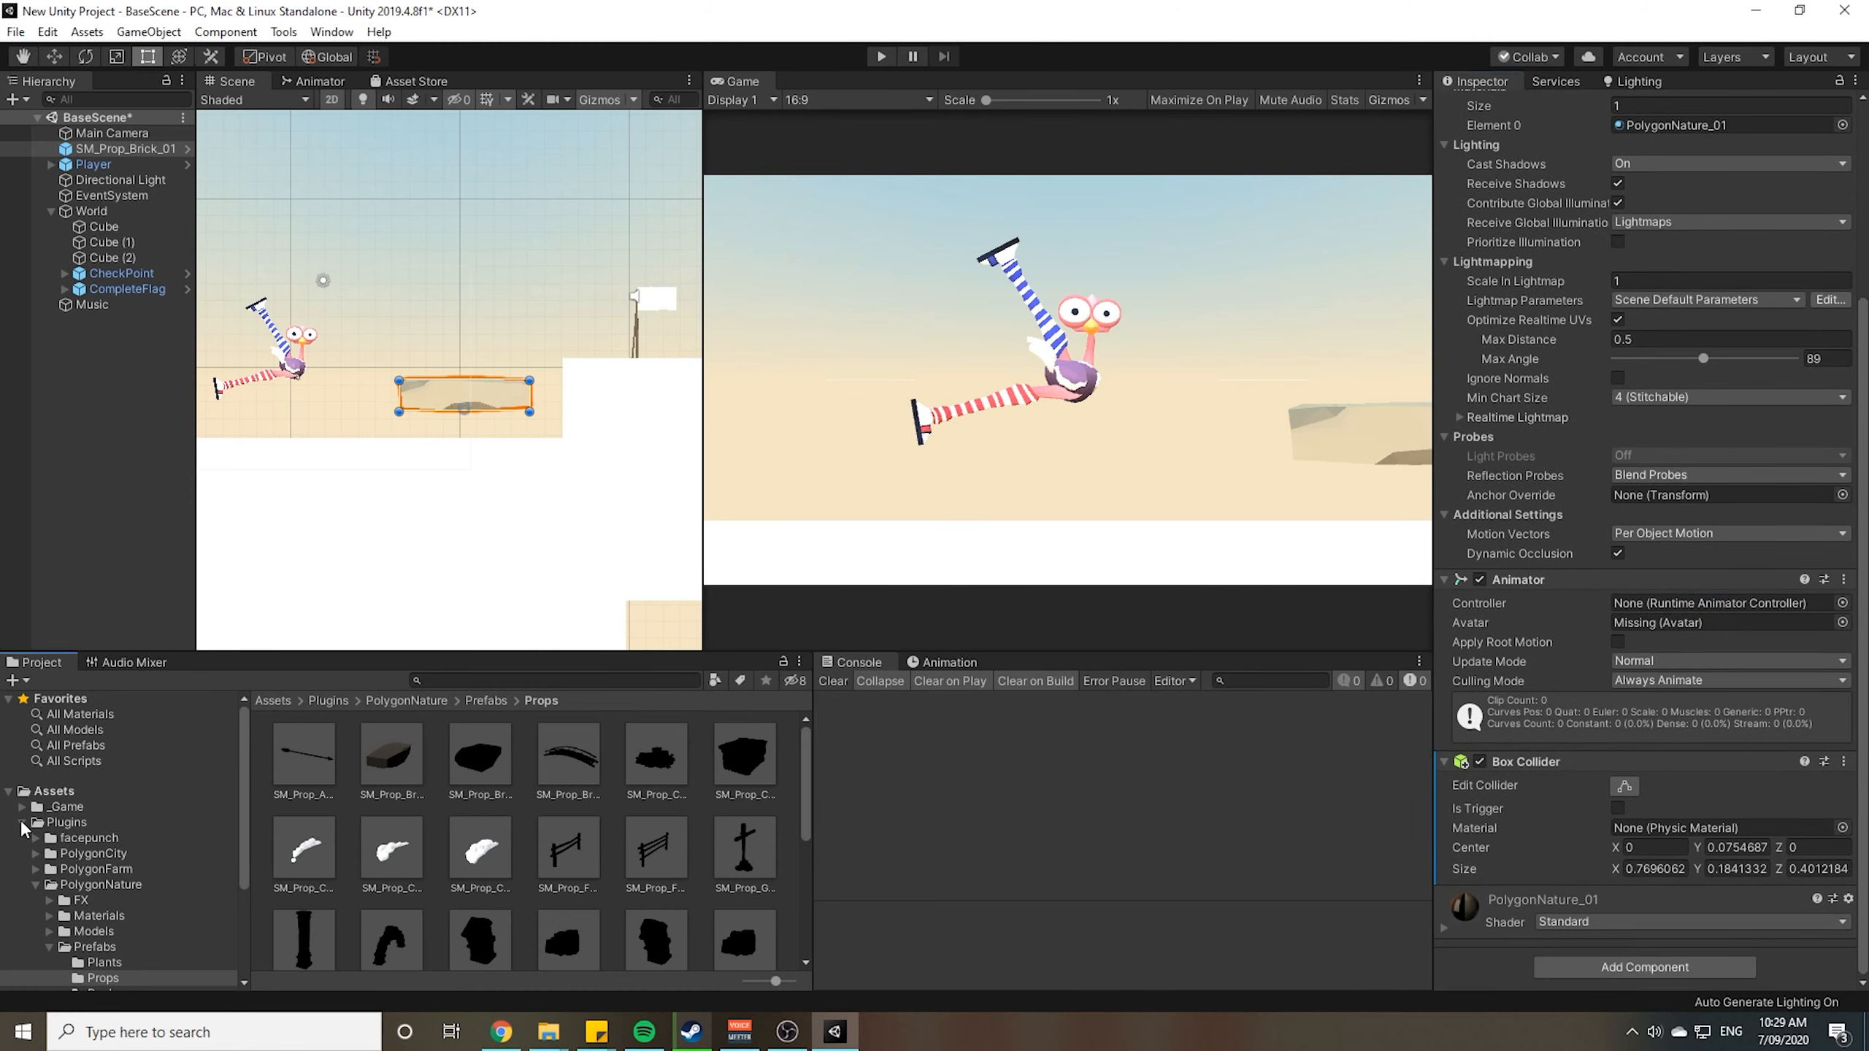
left_click(22, 810)
left_click(107, 934)
left_click(37, 946)
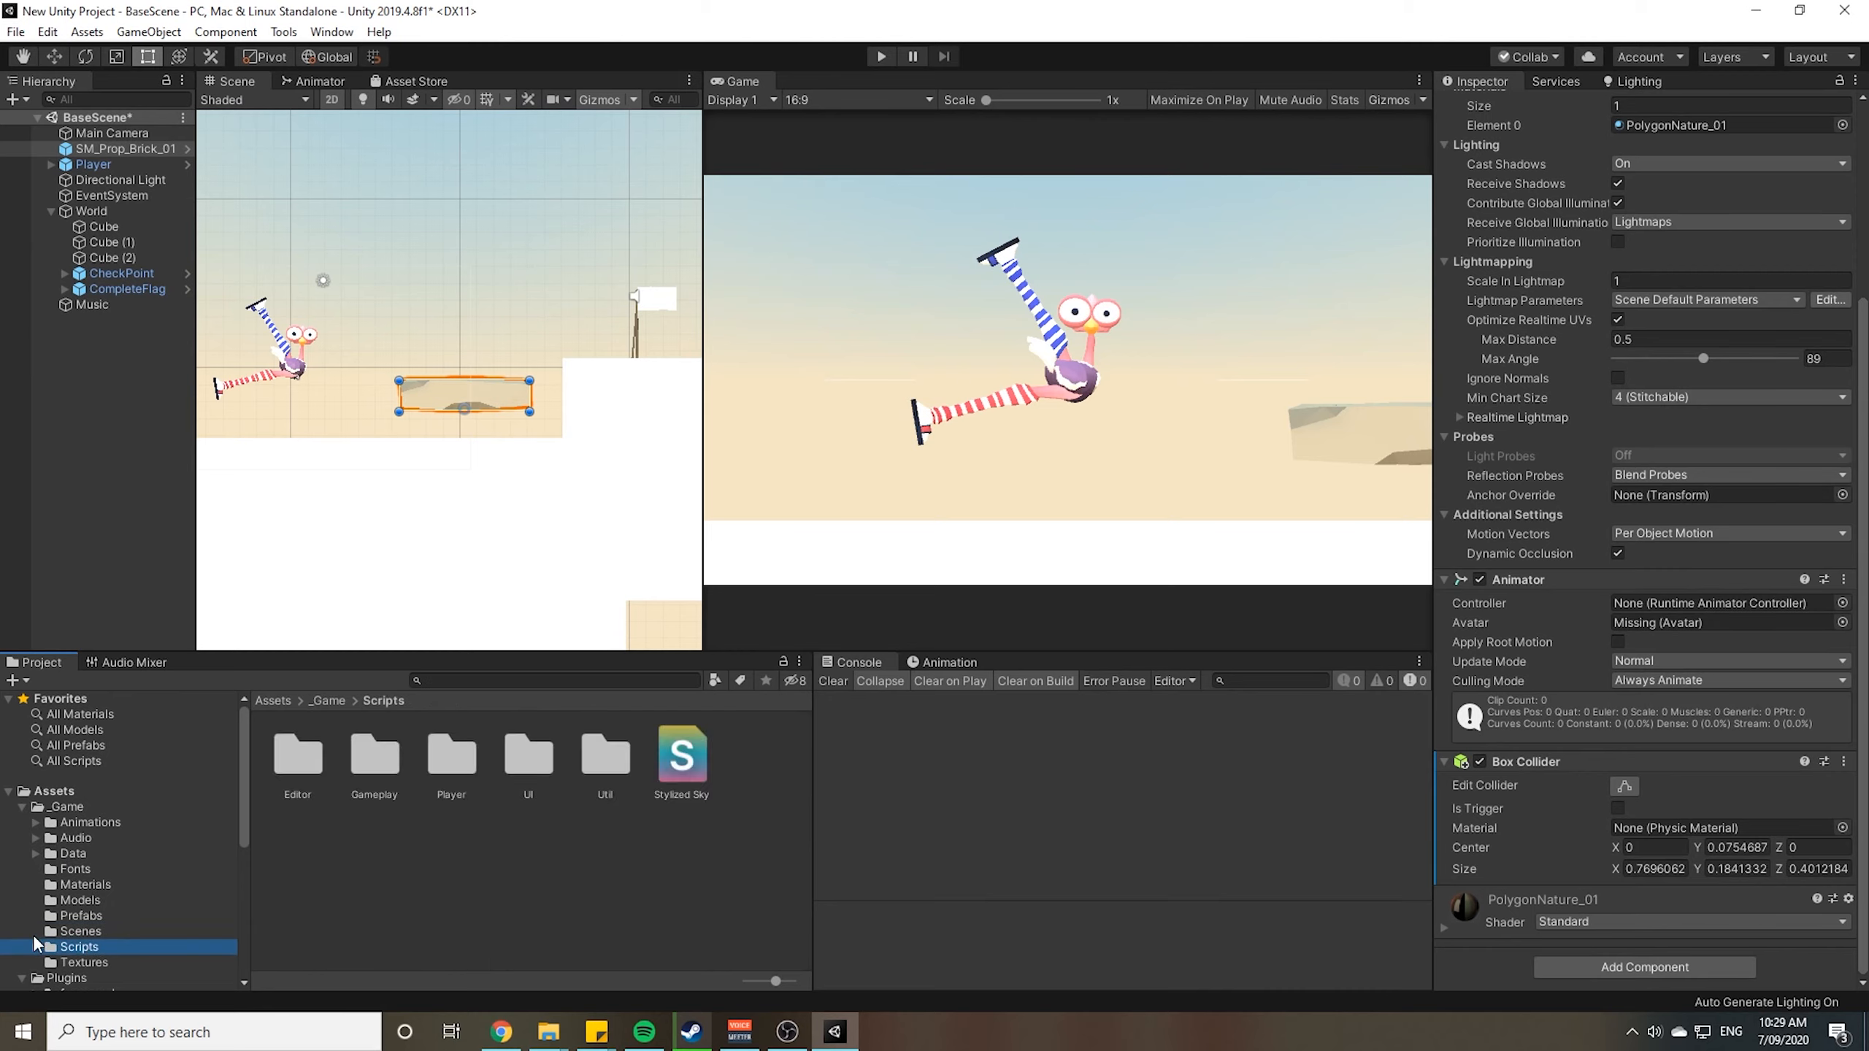
left_click(36, 949)
scroll(110, 950, "down", 2)
left_click(103, 921)
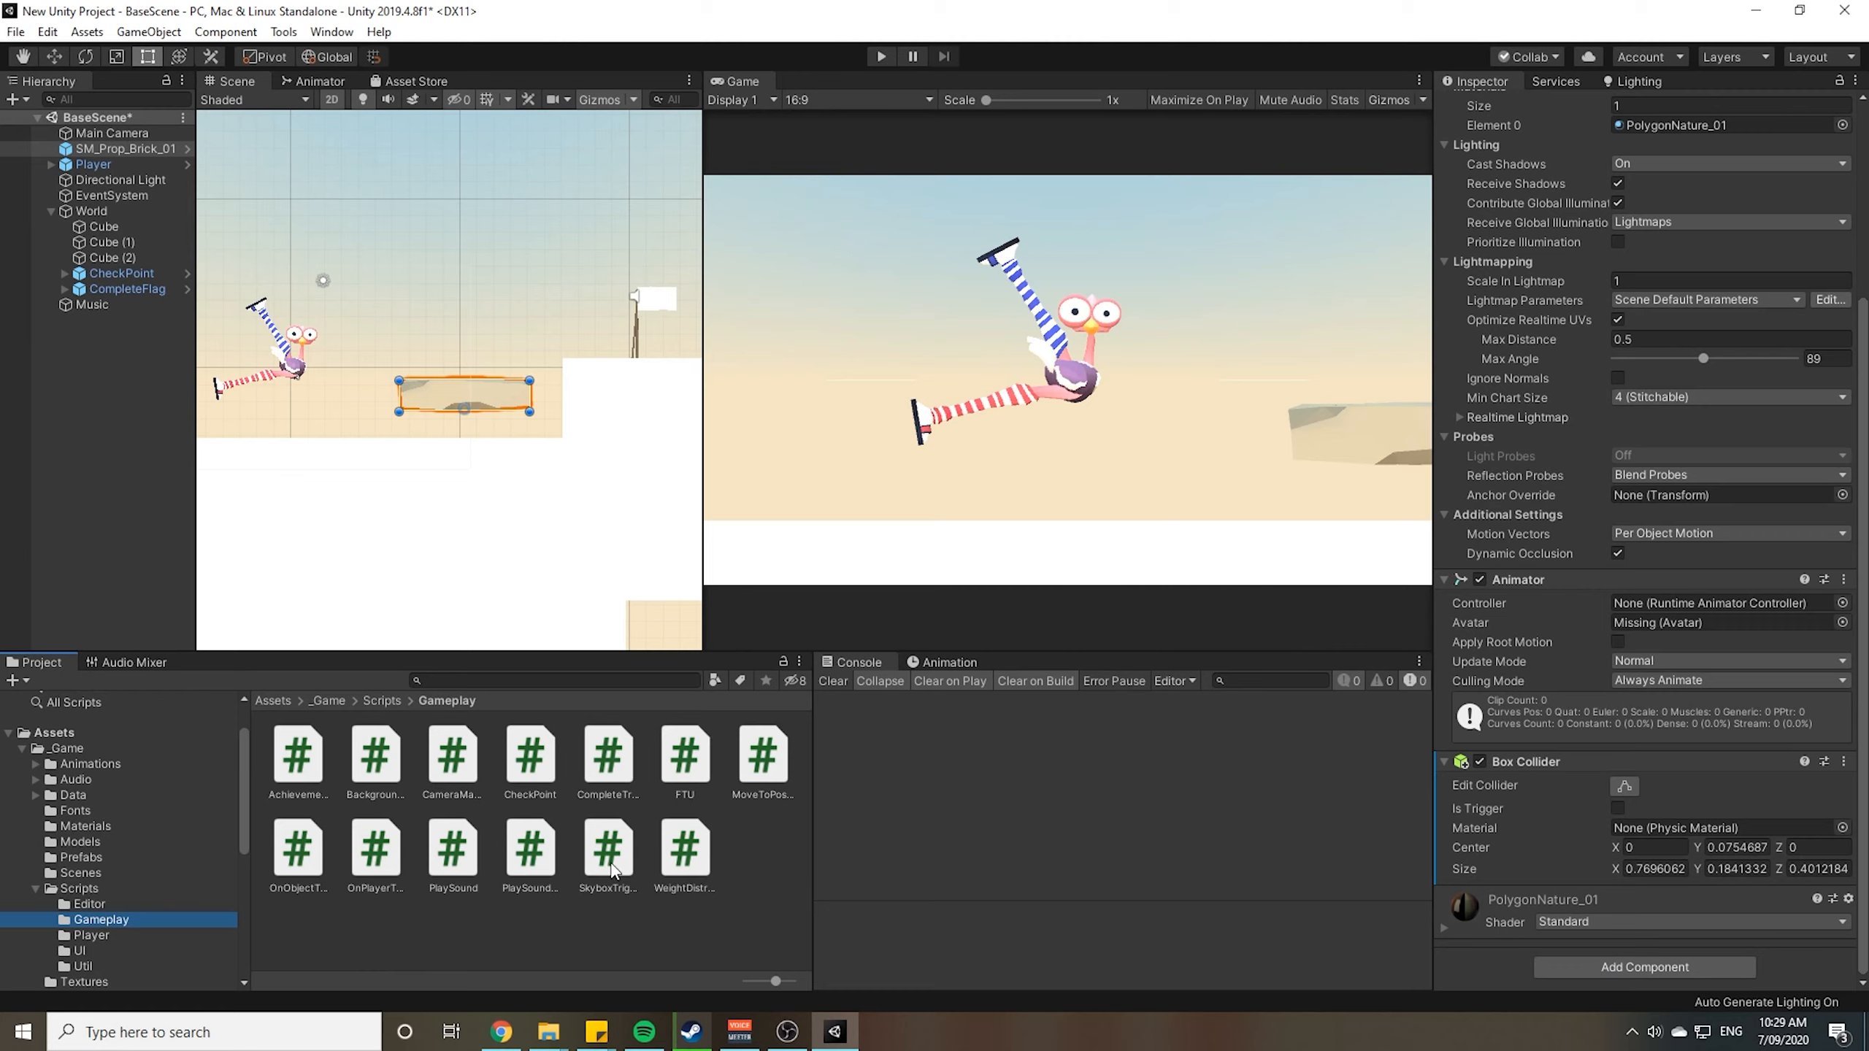
Look over the whole level layout in the Scene view and deselect the brick
scroll(381, 418, "down", 3)
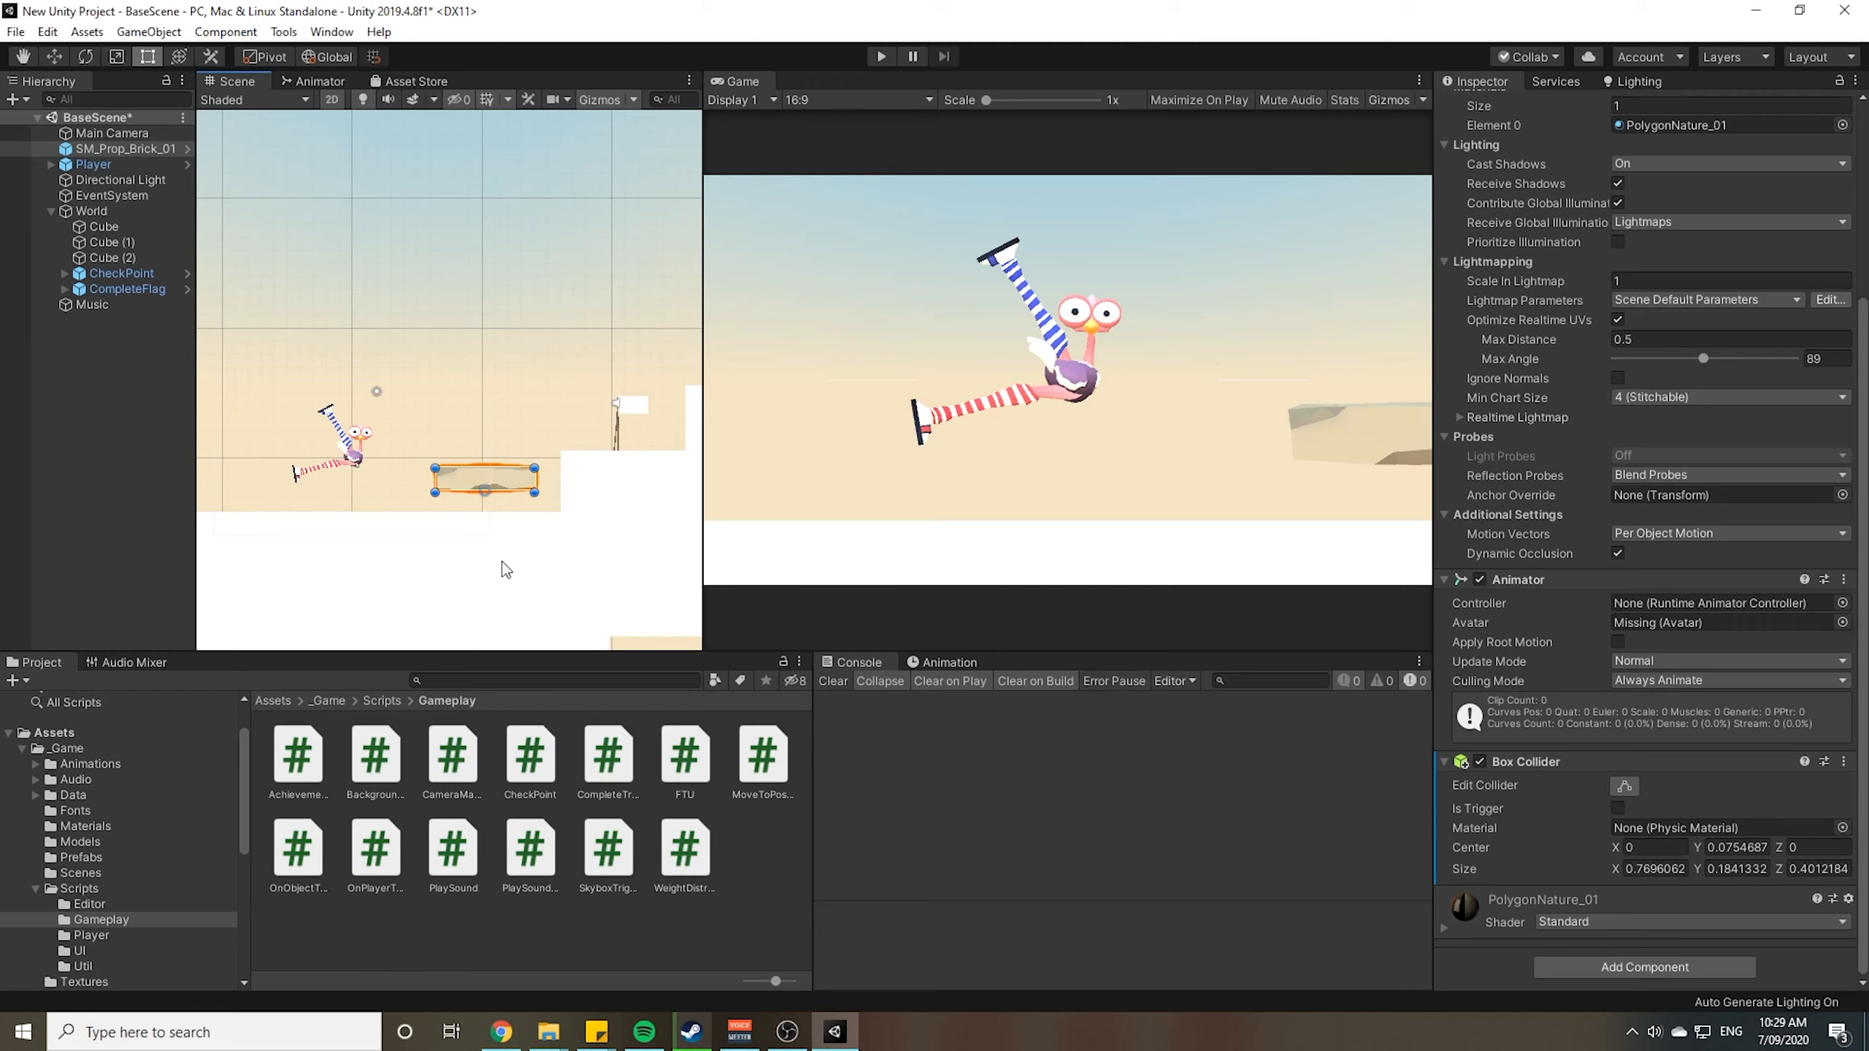
scroll(508, 538, "down", 2)
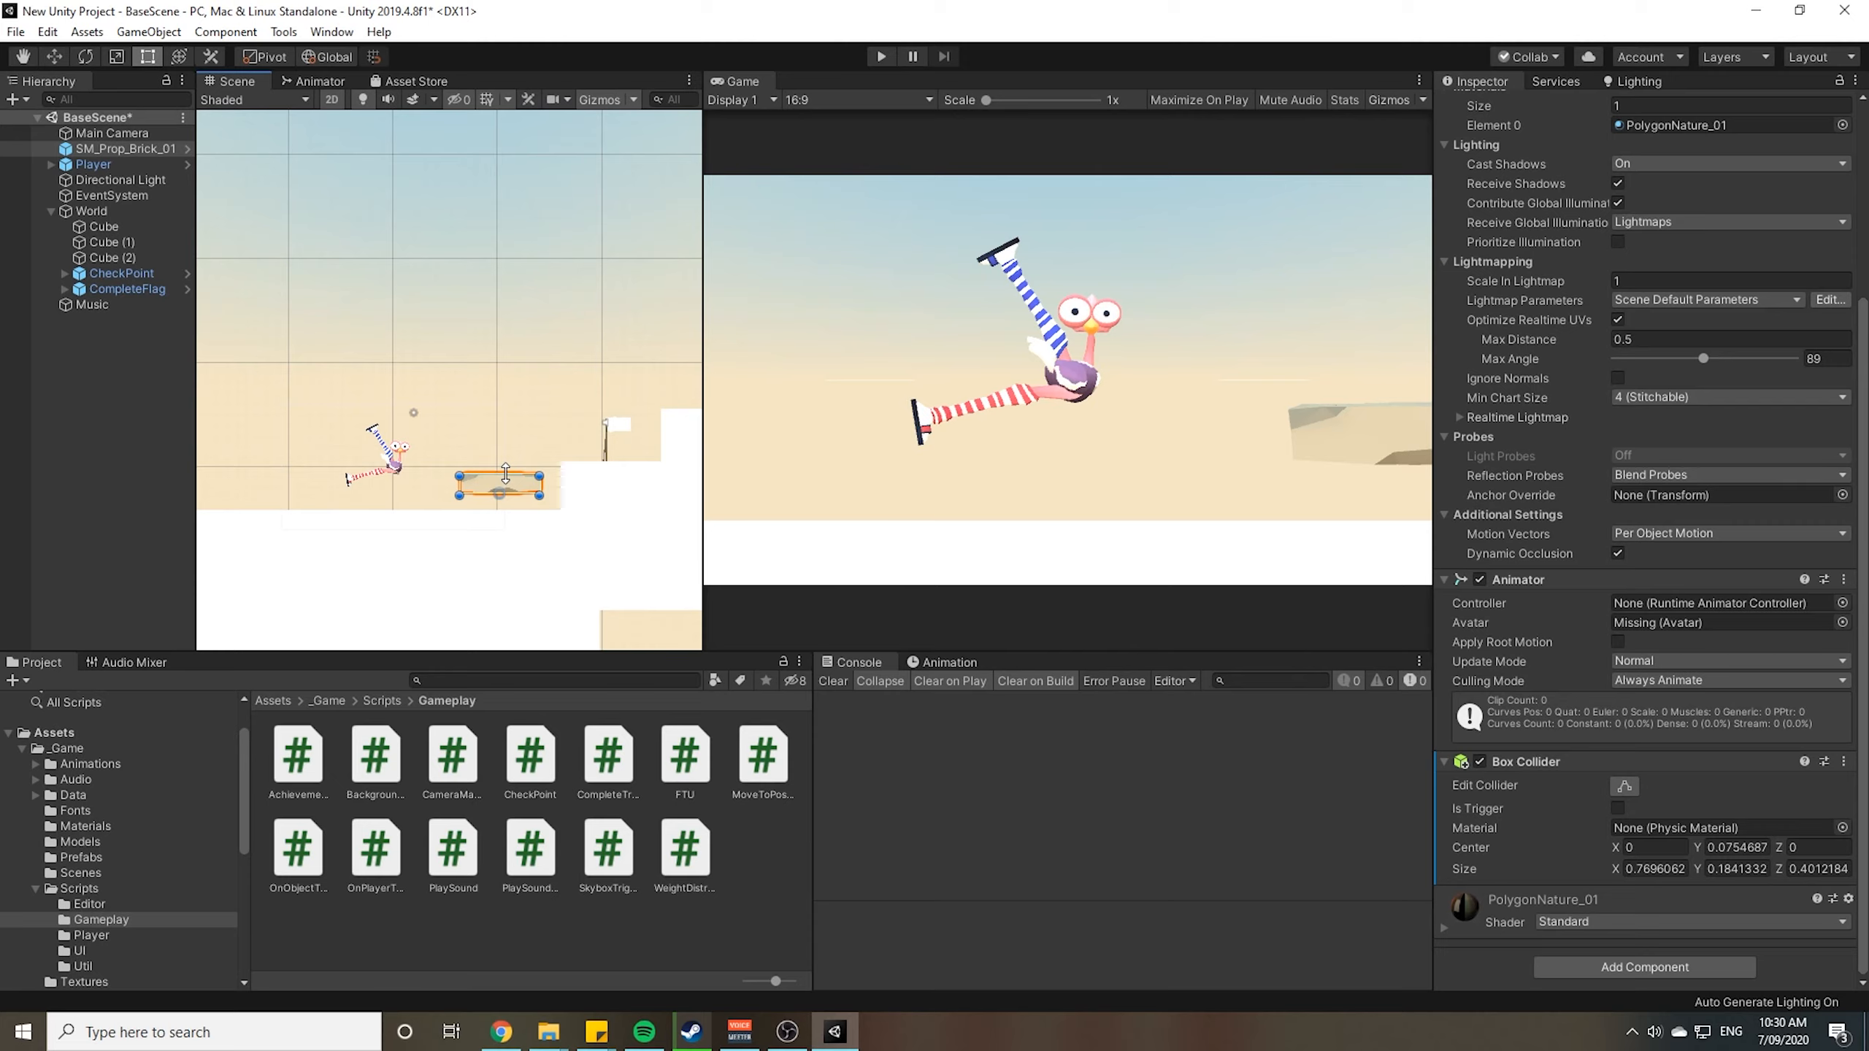
scroll(543, 403, "down", 4)
middle_click_drag(543, 412, 479, 442)
left_click(497, 406)
left_click(432, 430)
left_click(418, 447)
scroll(418, 447, "up", 2)
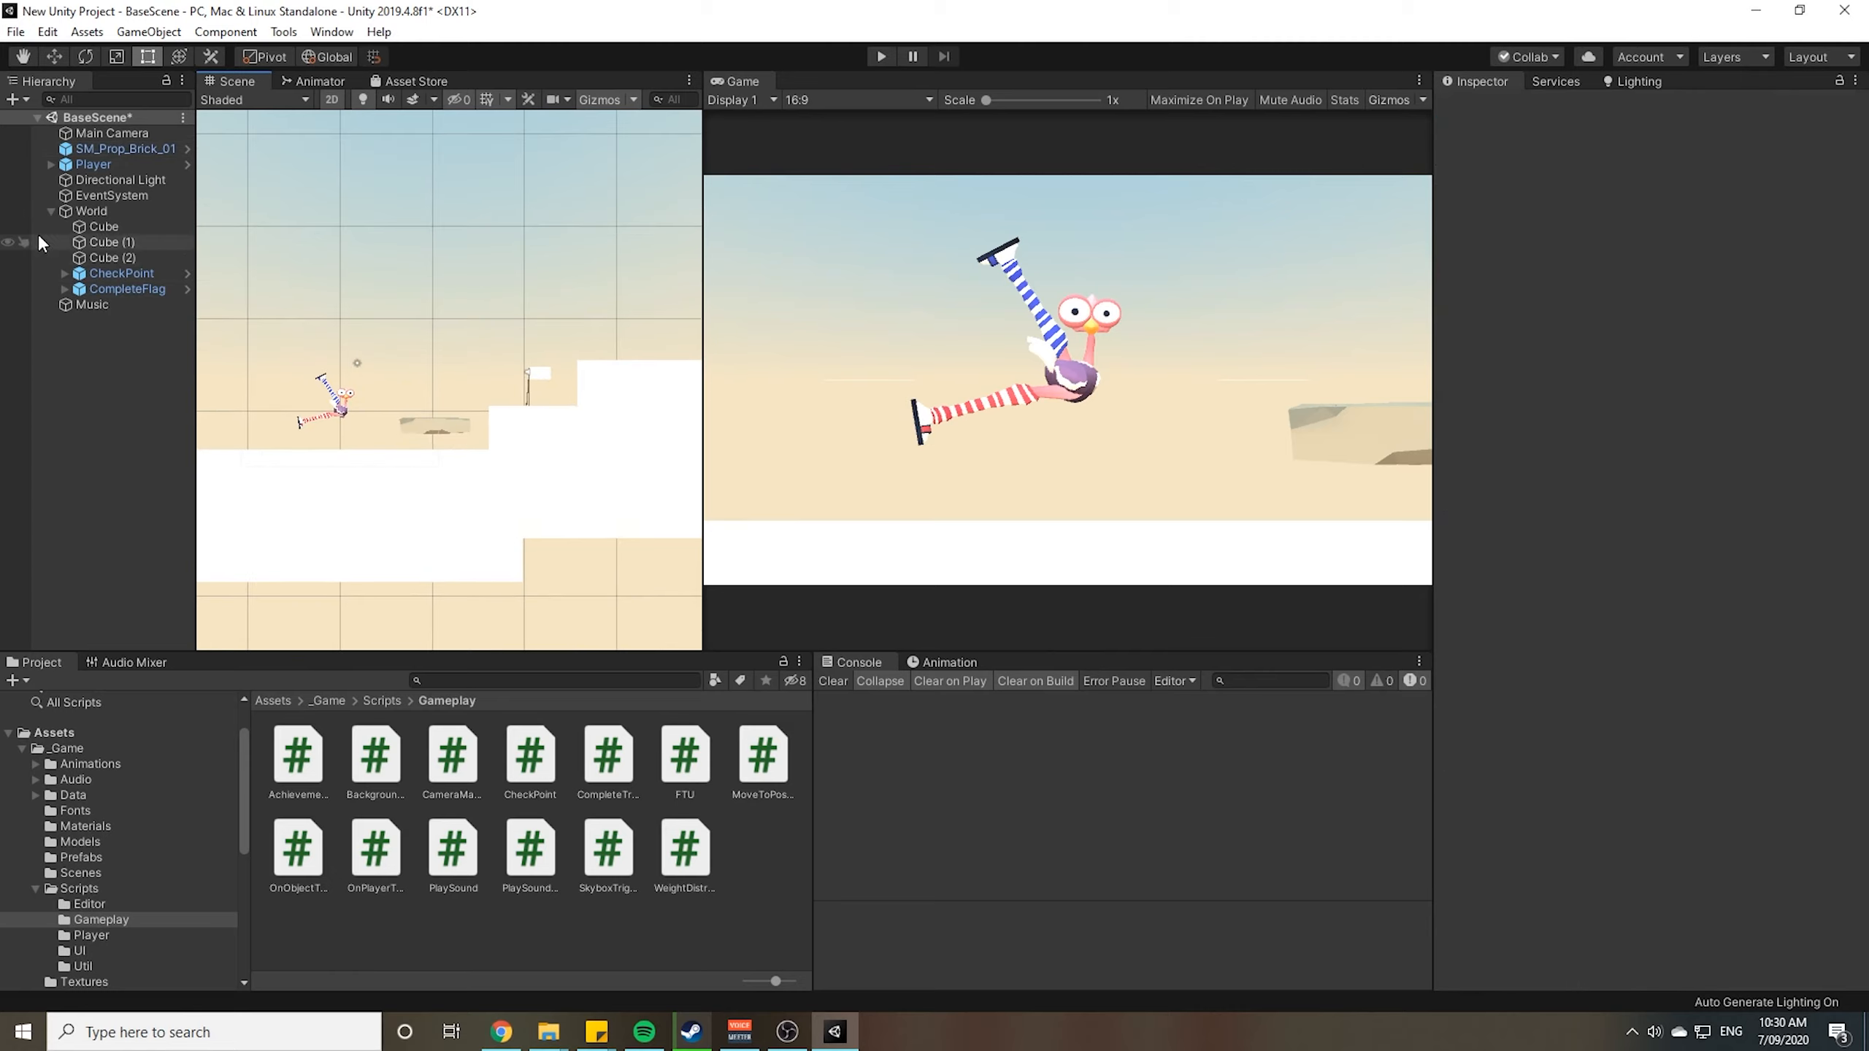
Collapse the World object in the scene hierarchy and save BaseScene
left_click(51, 211)
middle_click_drag(464, 478, 424, 496)
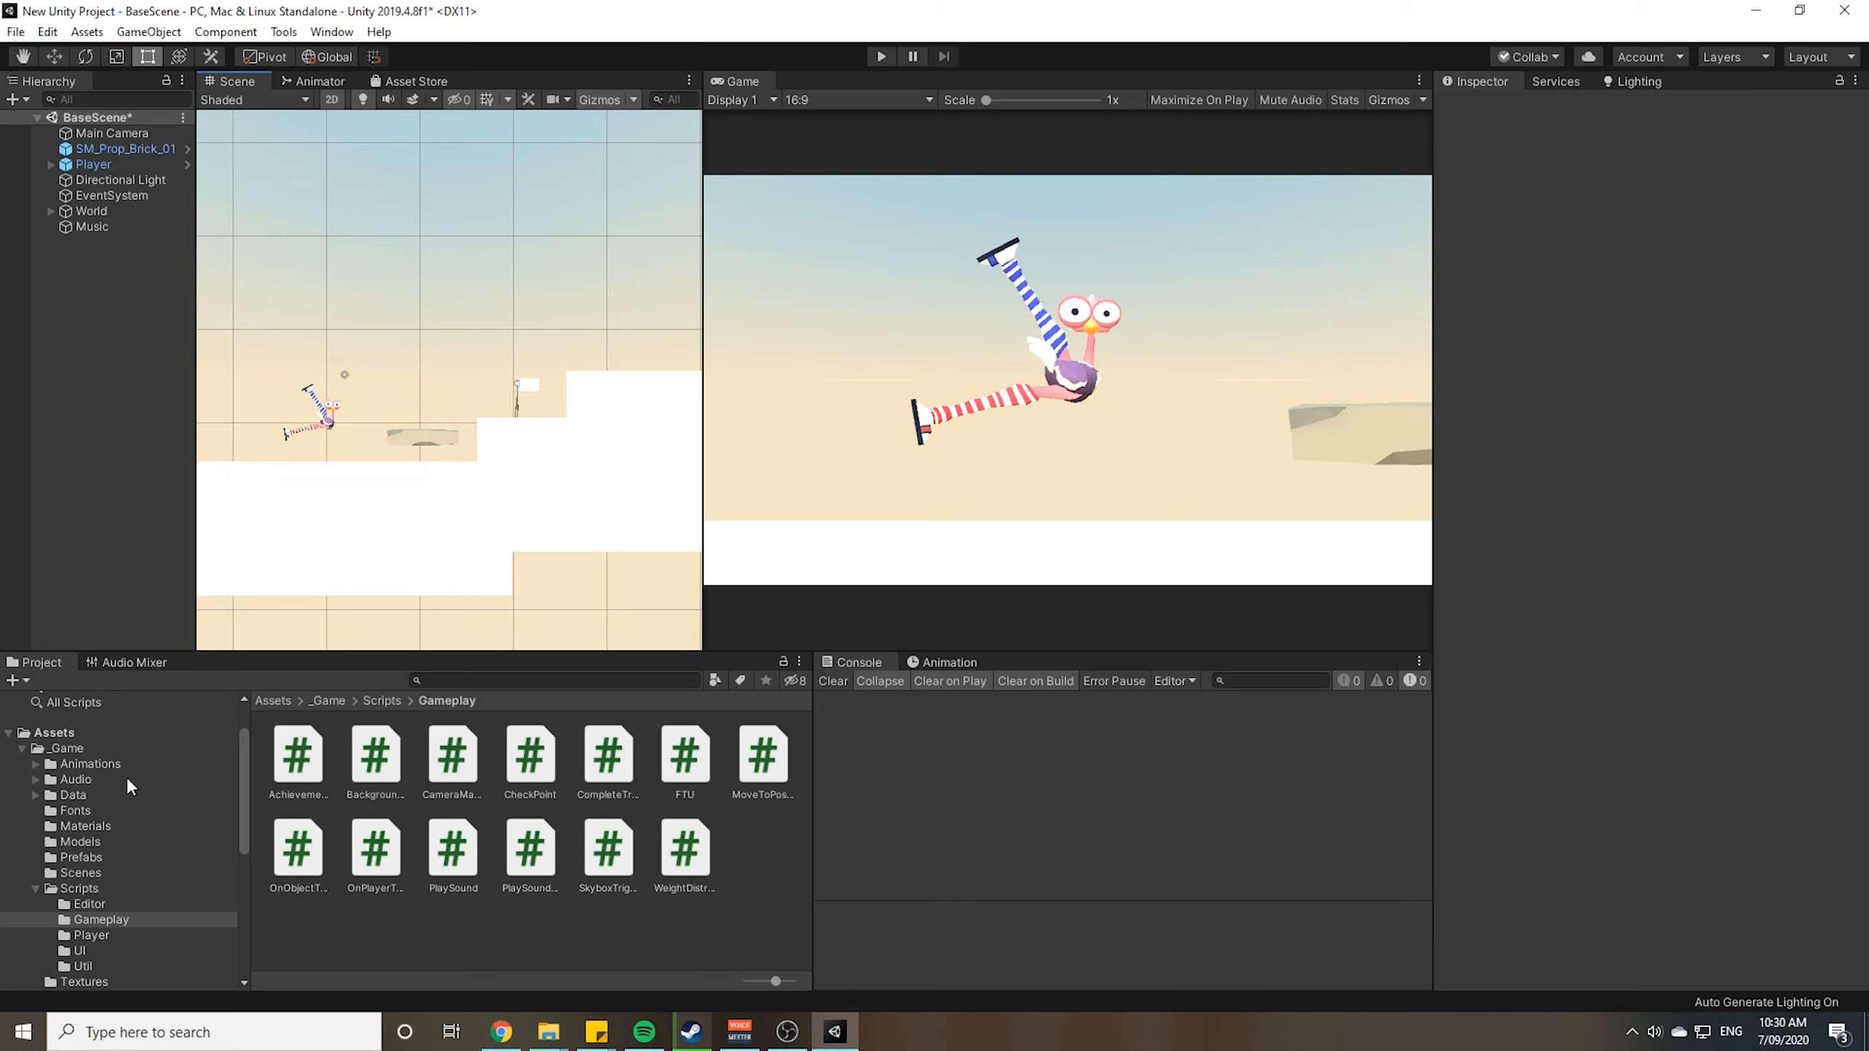
middle_click_drag(383, 451, 401, 396)
key("ctrl+s")
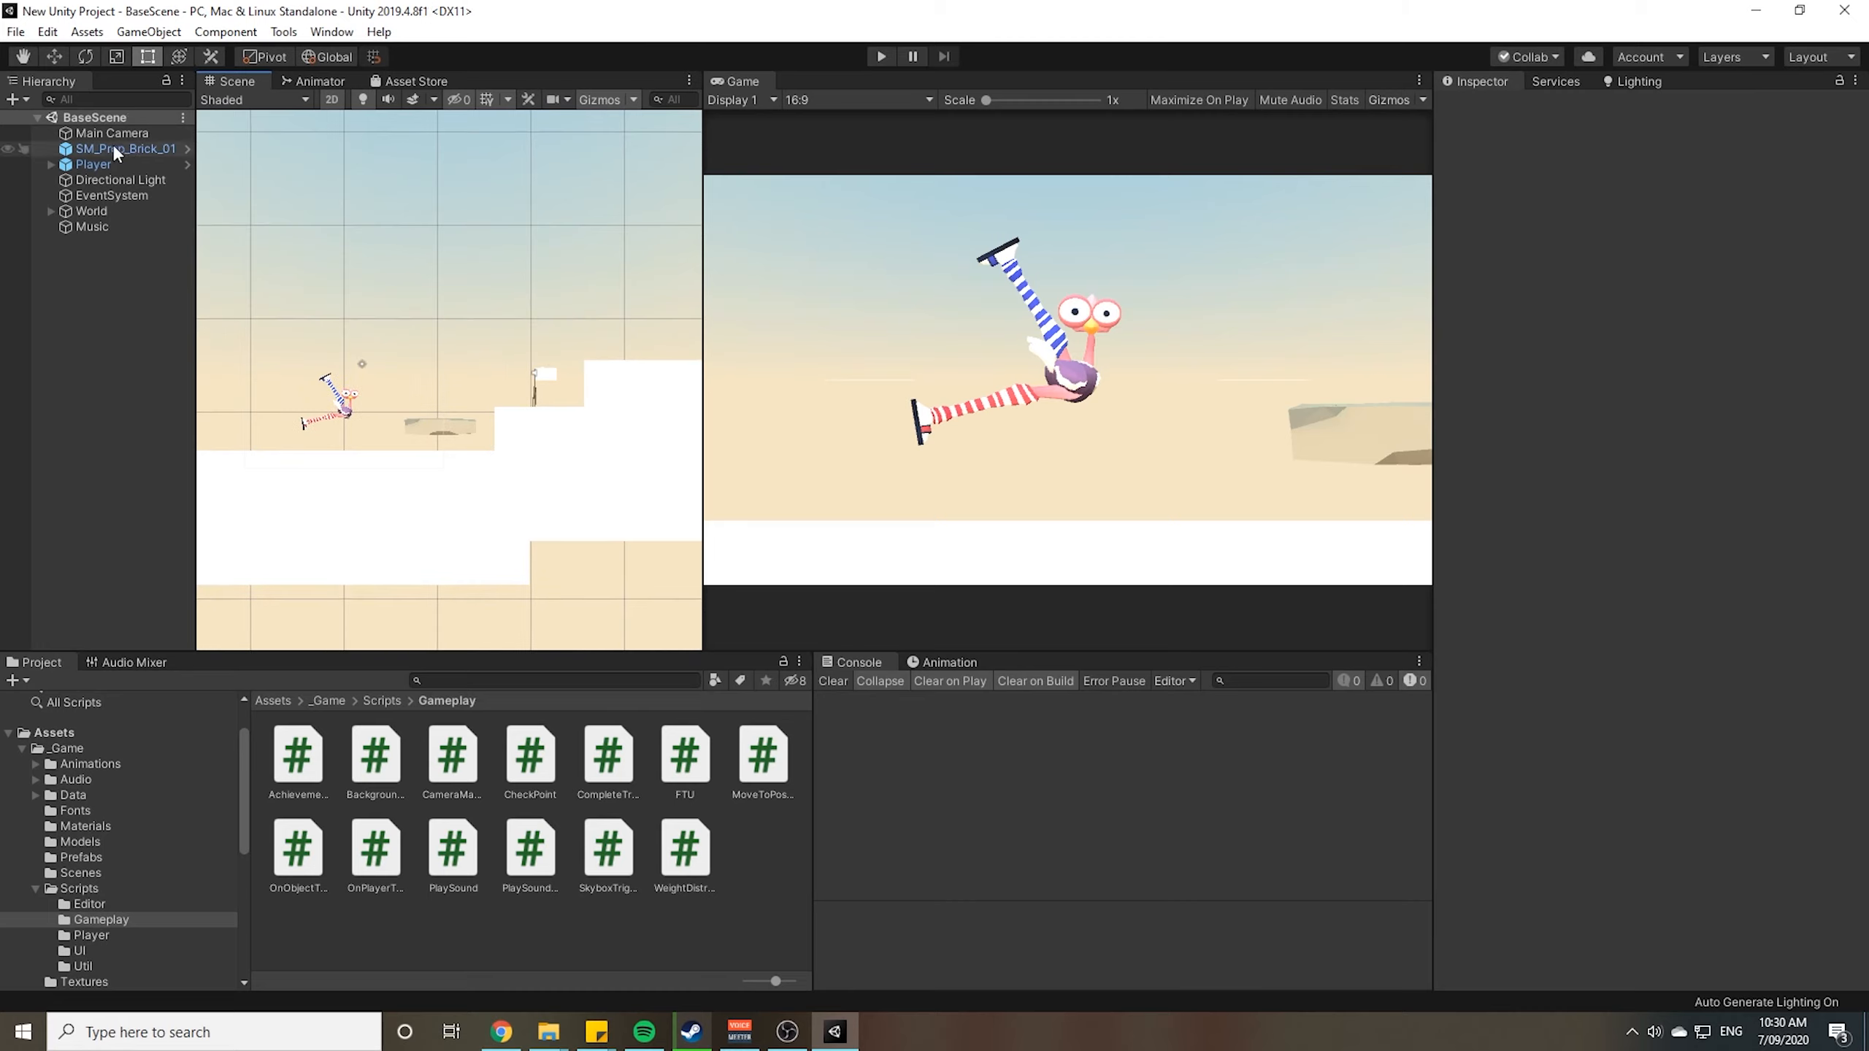
Rename the BaseScene asset in the _Game/Scenes folder to "Awesome cool map"
left_click(80, 873)
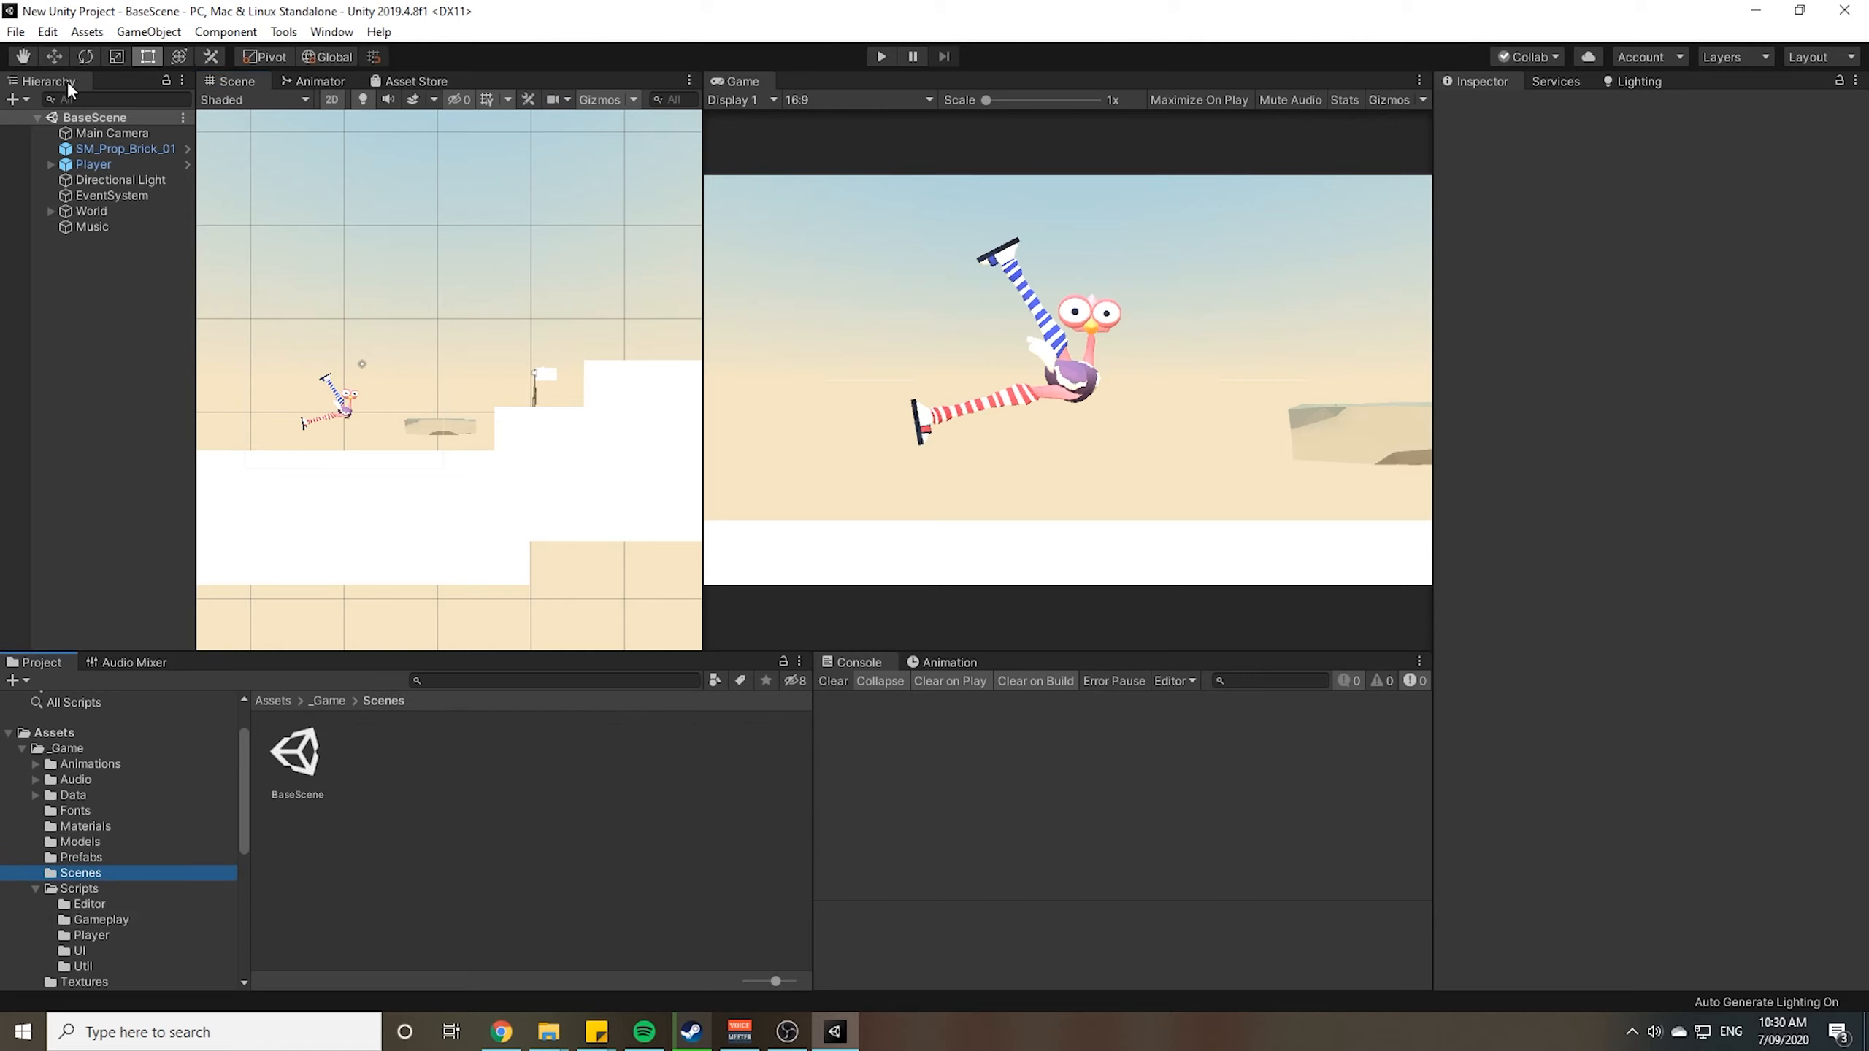
left_click(279, 787)
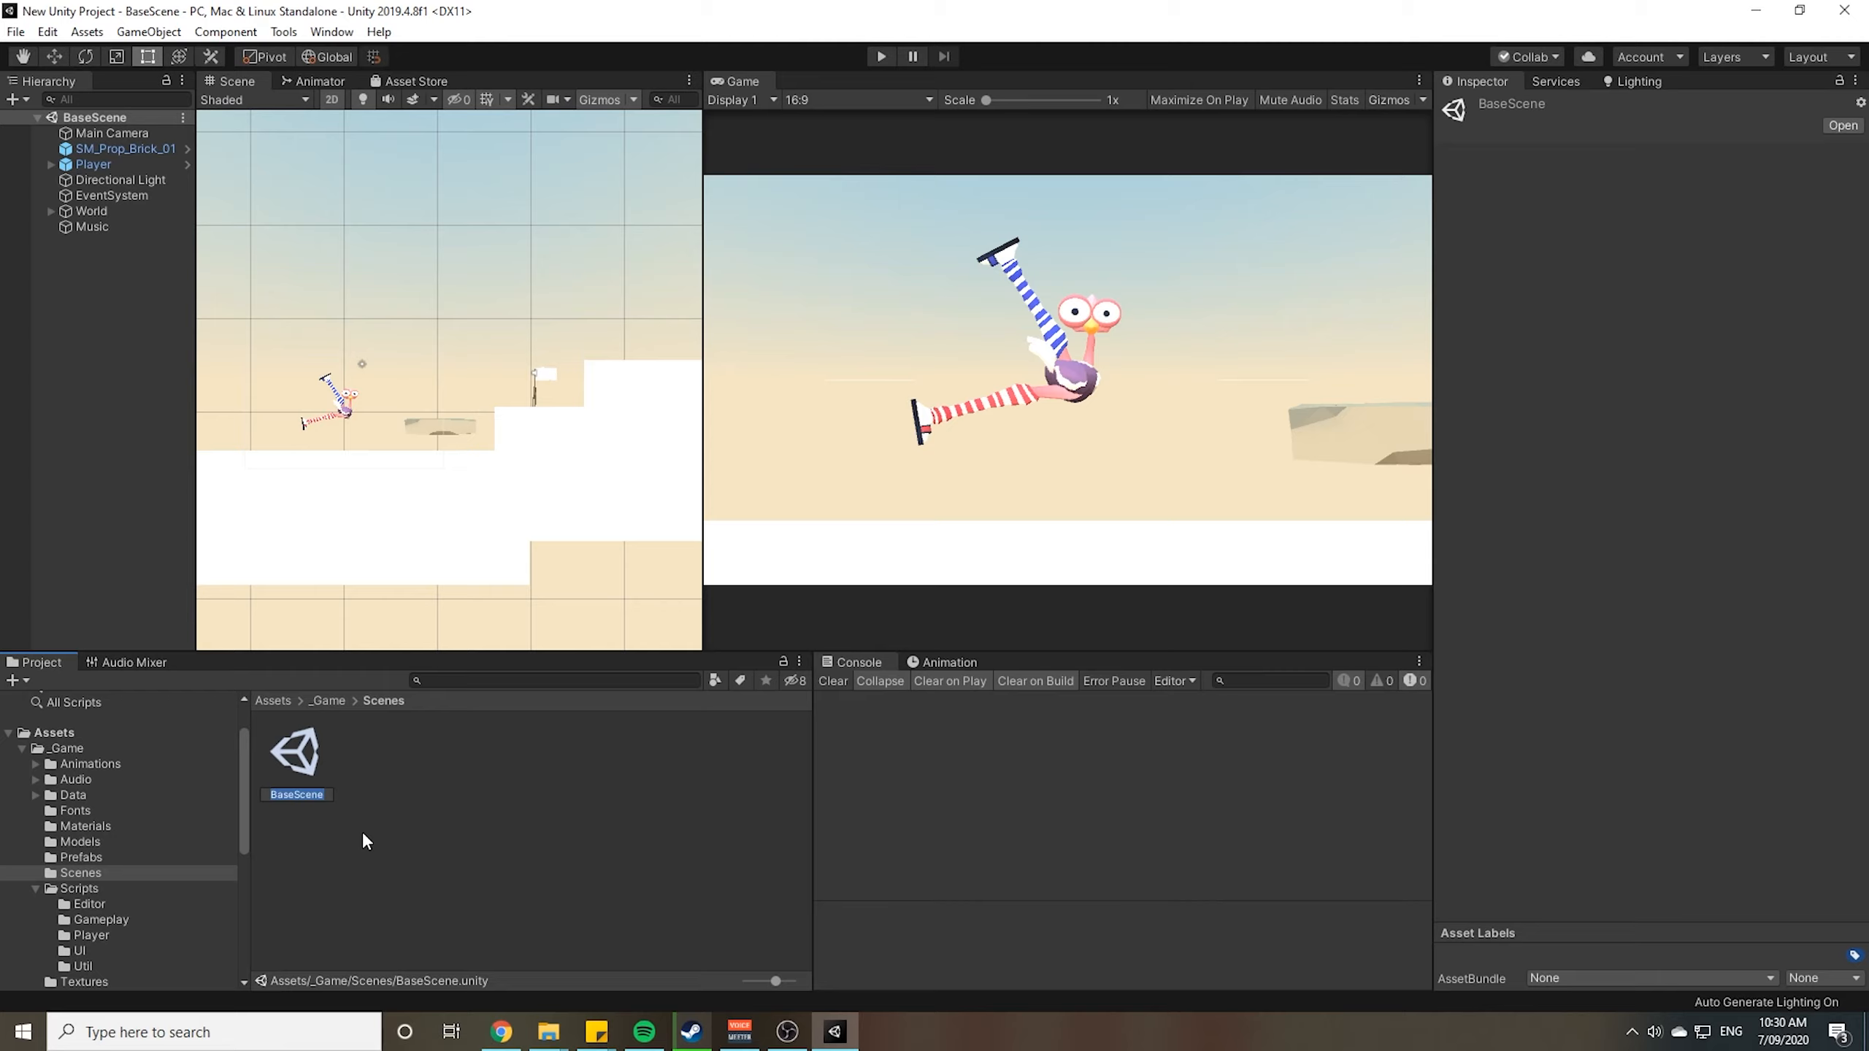
type("Awesome cool map")
key("Return")
left_click(1001, 557)
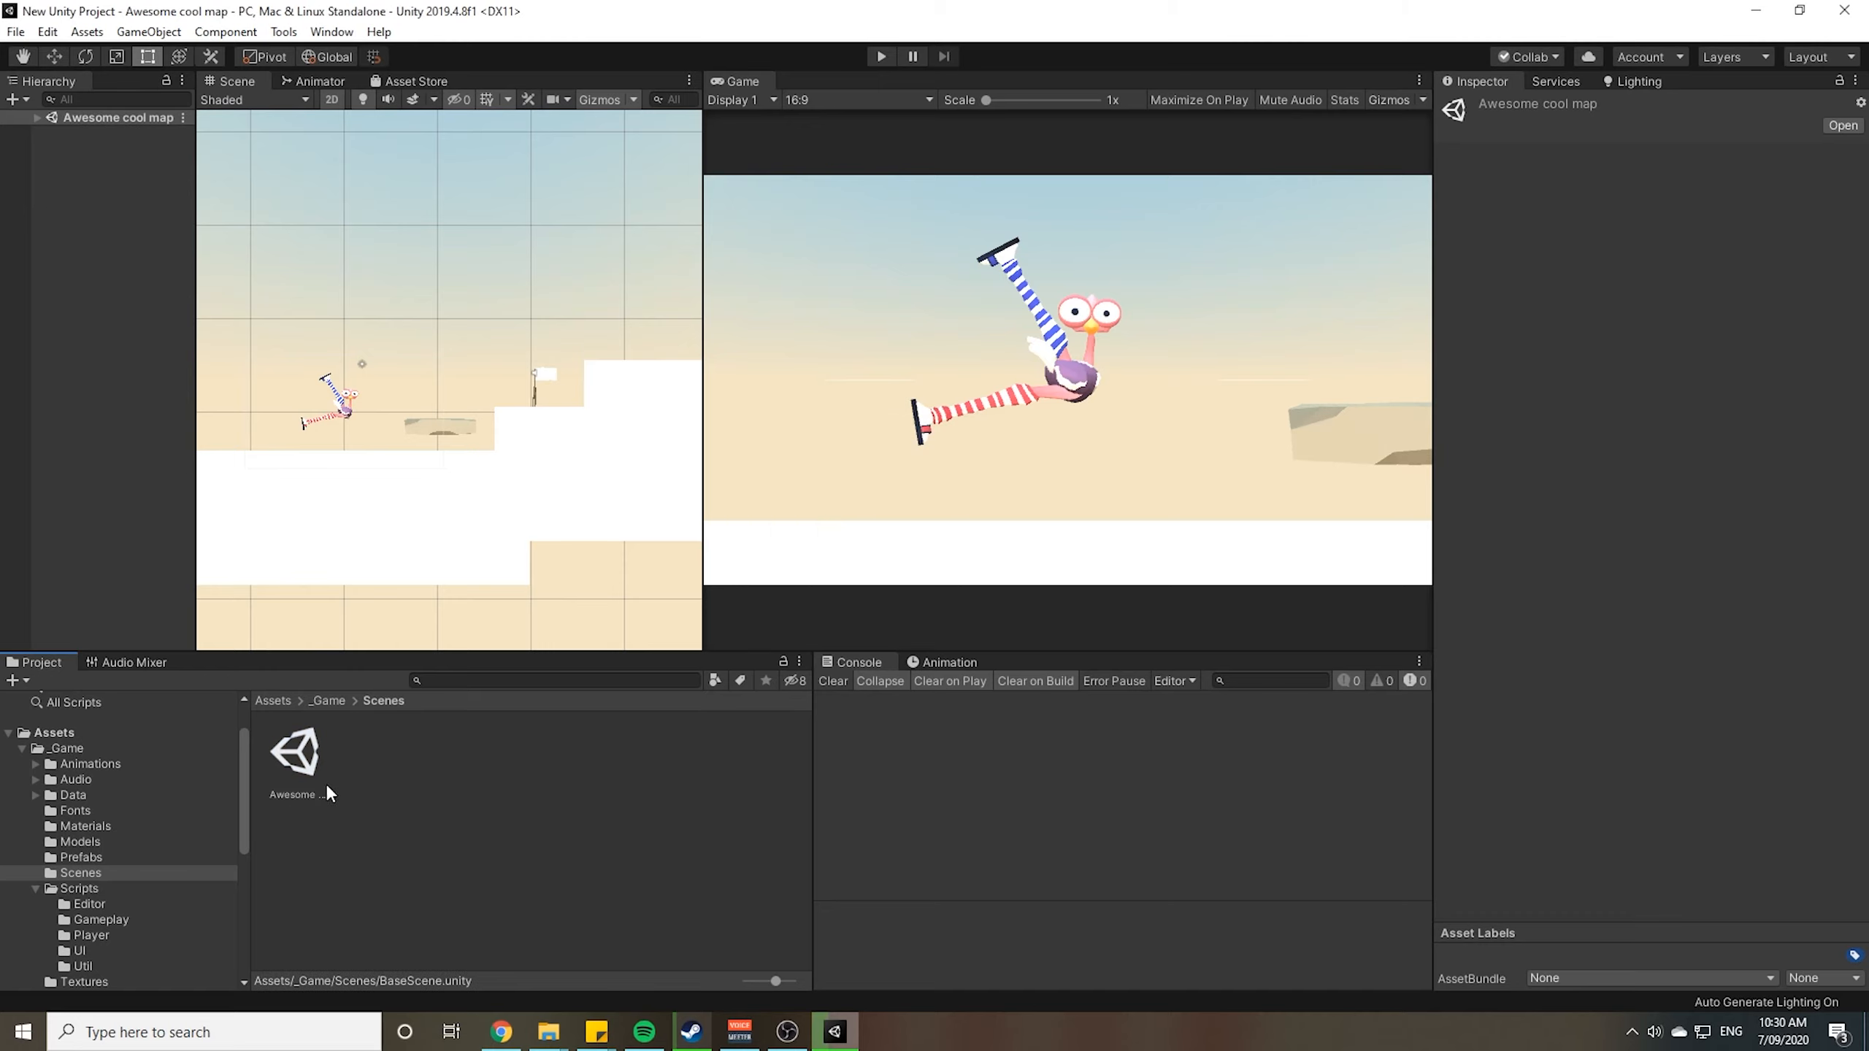